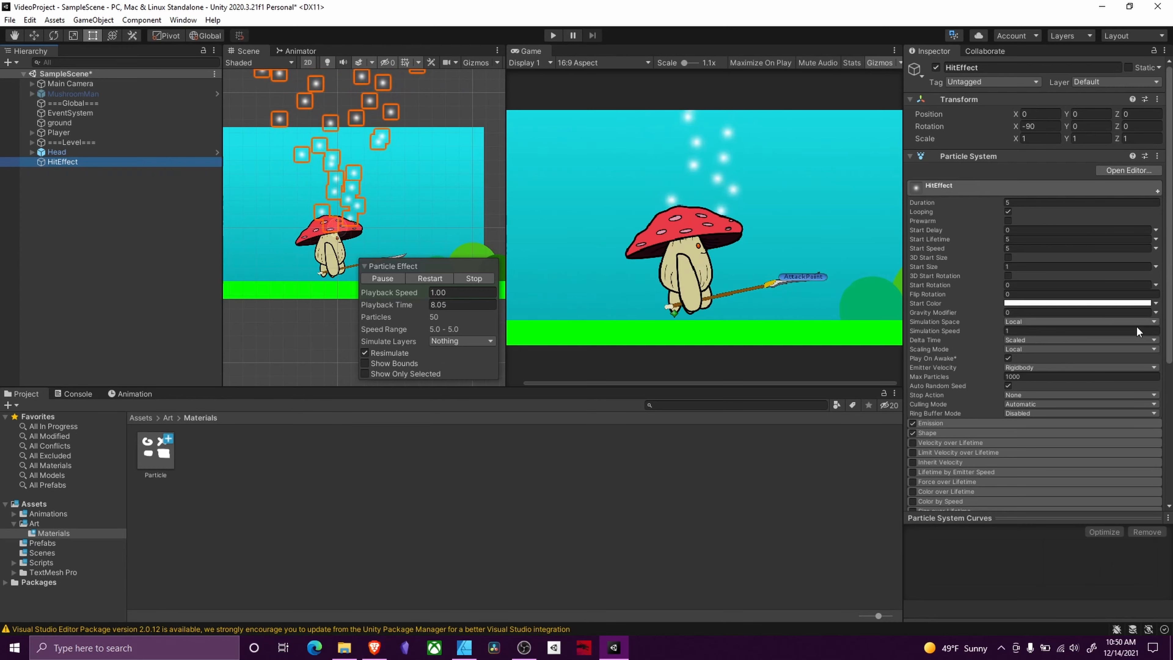
Step: Switch to Affinity Designer and create a new 1024 × 1024 px document from the 1k Texture preset
scroll(1001, 160, down, 5)
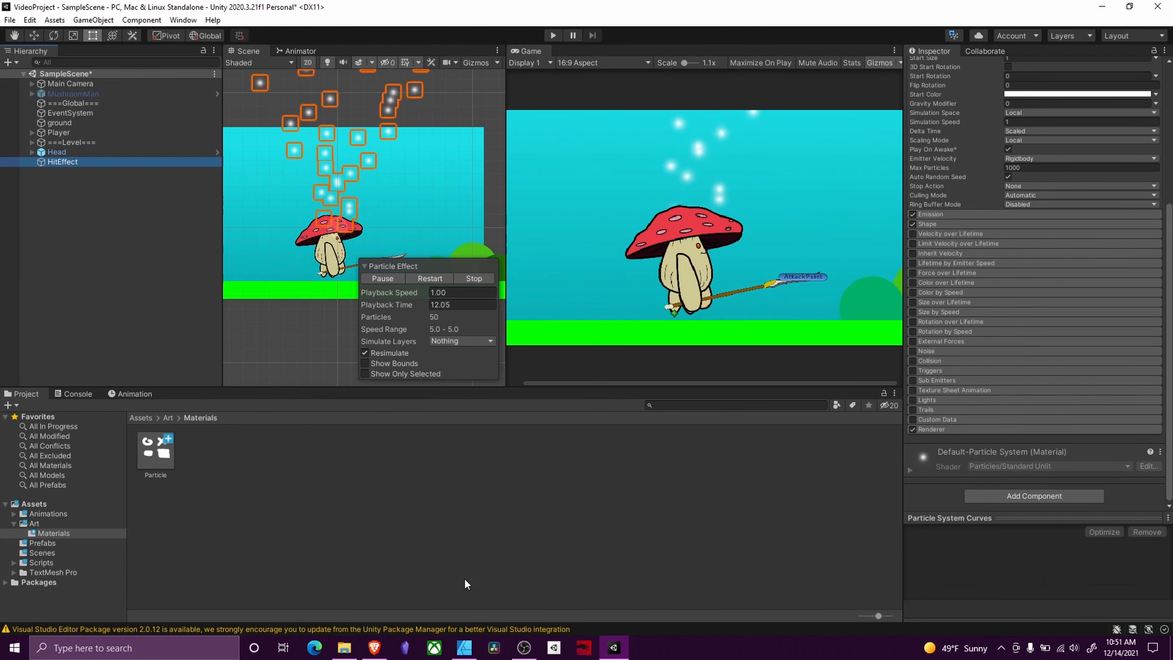
click(467, 647)
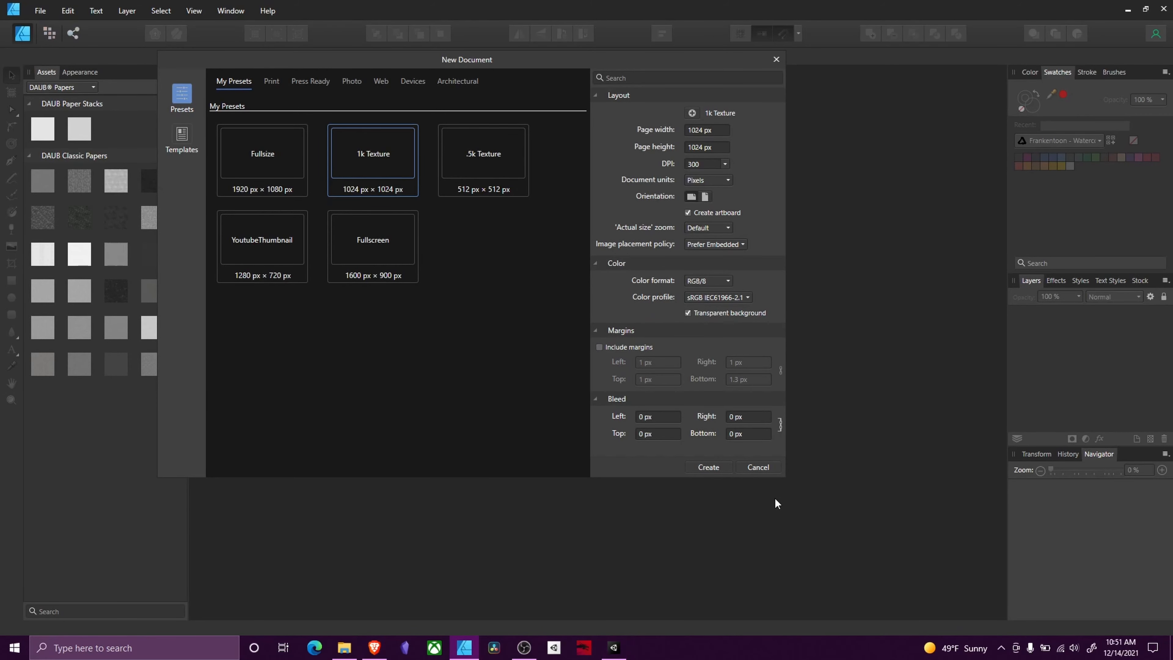
click(700, 464)
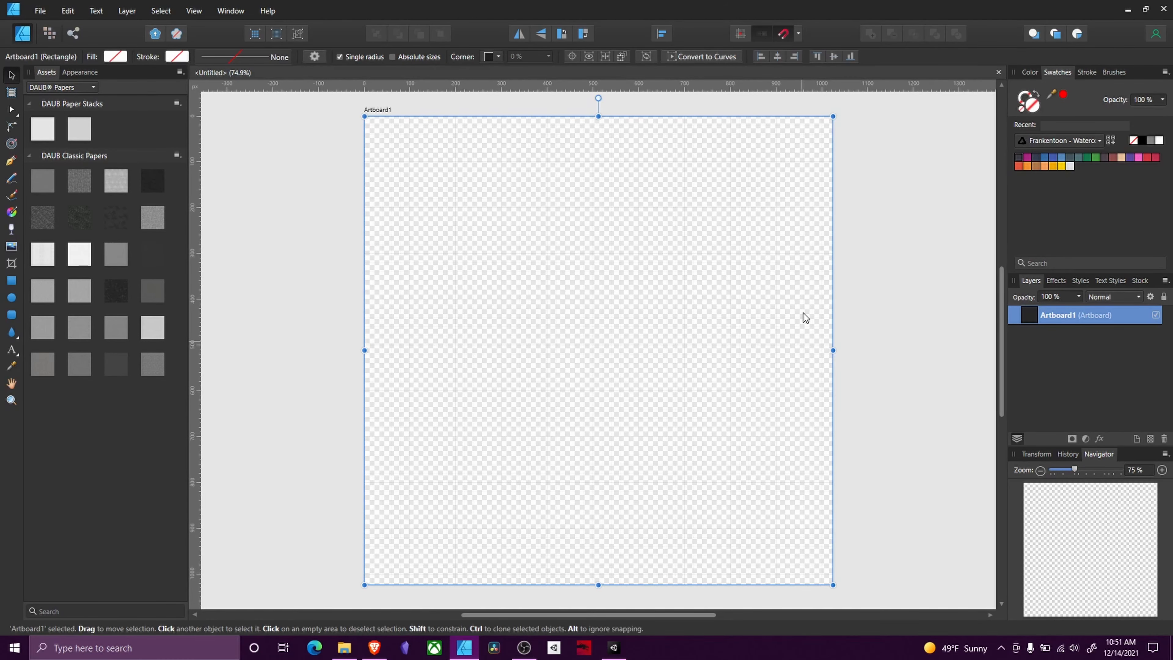
click(900, 254)
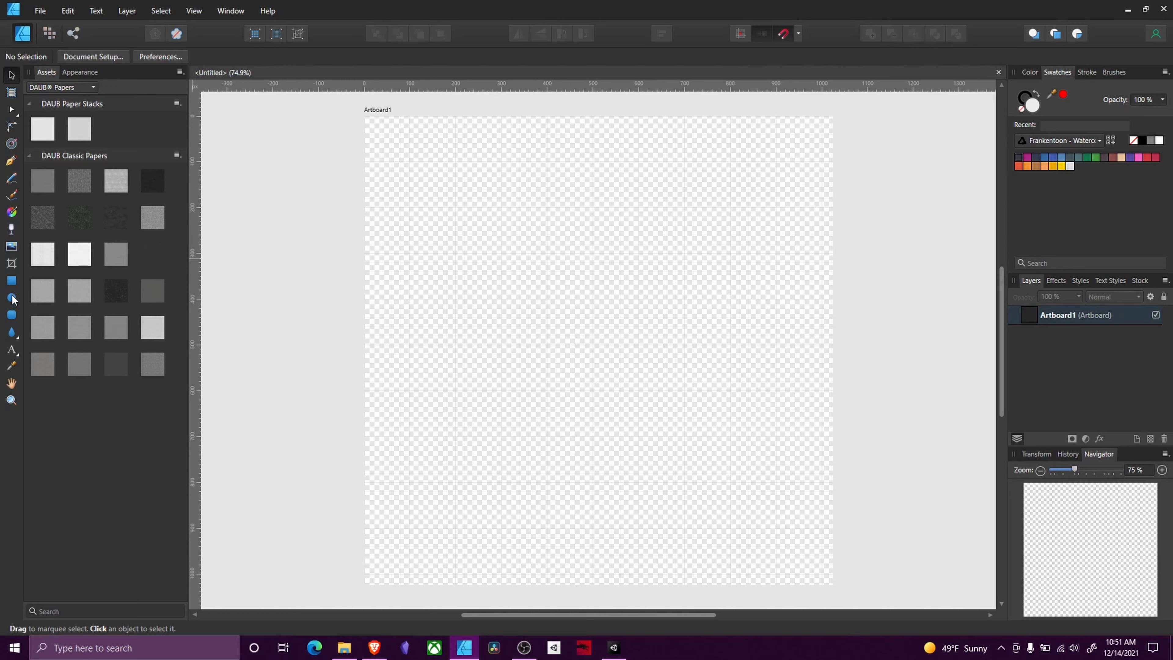
Step: Draw a large five-sided square star on the artboard
click(9, 333)
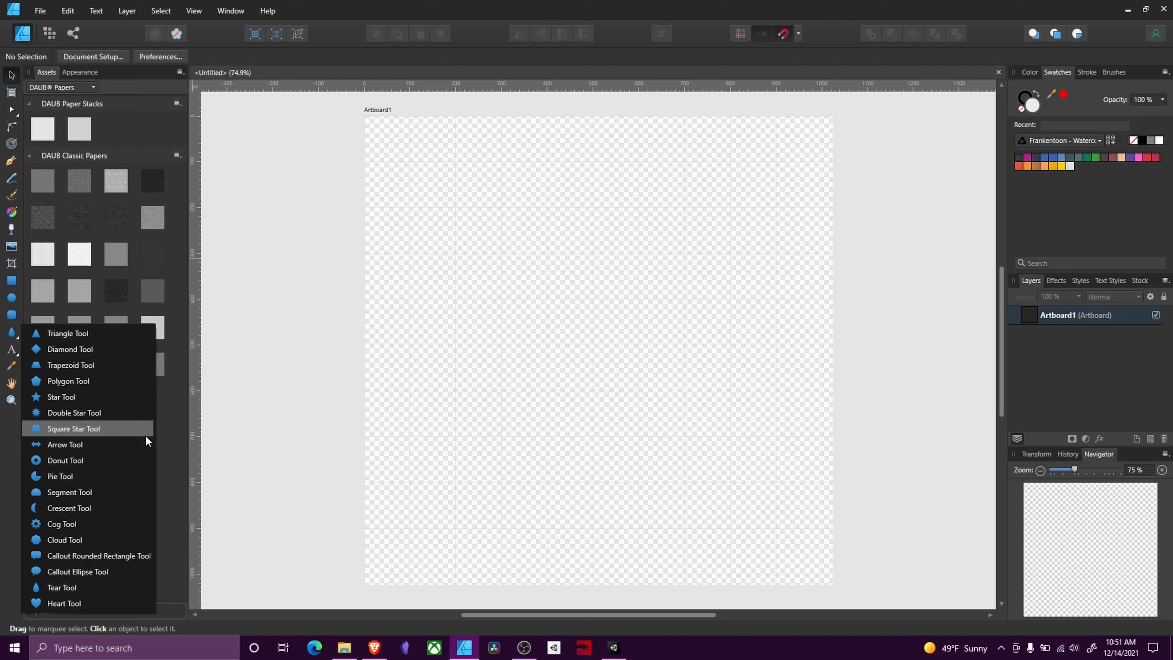
click(128, 431)
drag(467, 226, 772, 530)
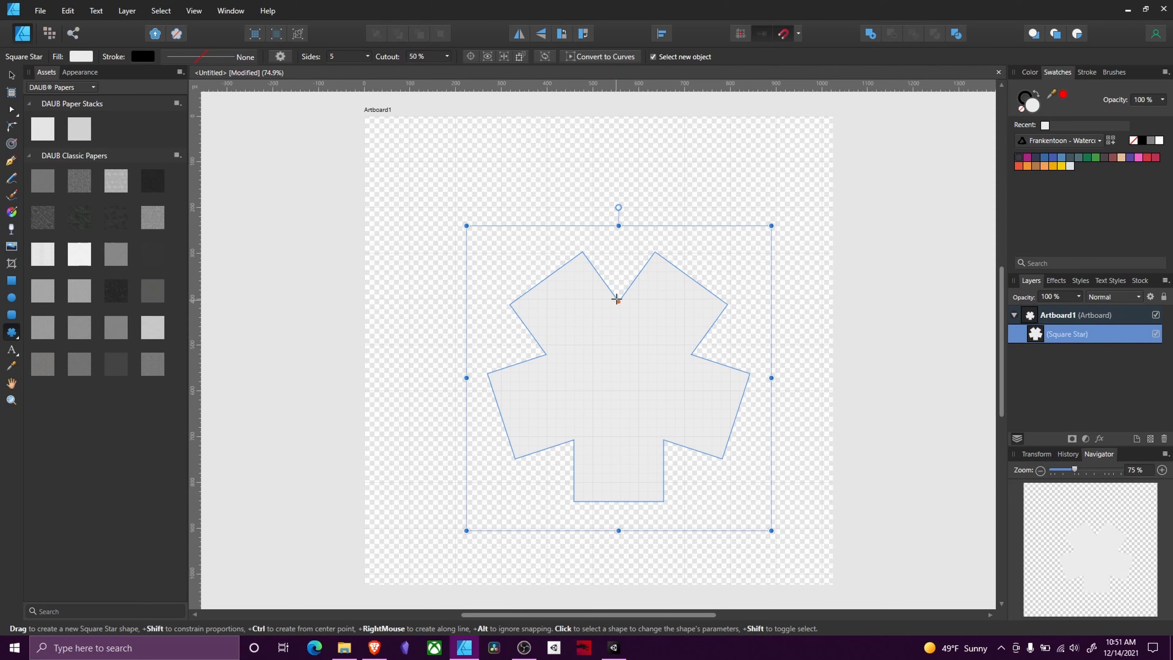
Step: Reduce the square star's cutout to 42% and move the shape closer to the artboard's upper centre
click(10, 111)
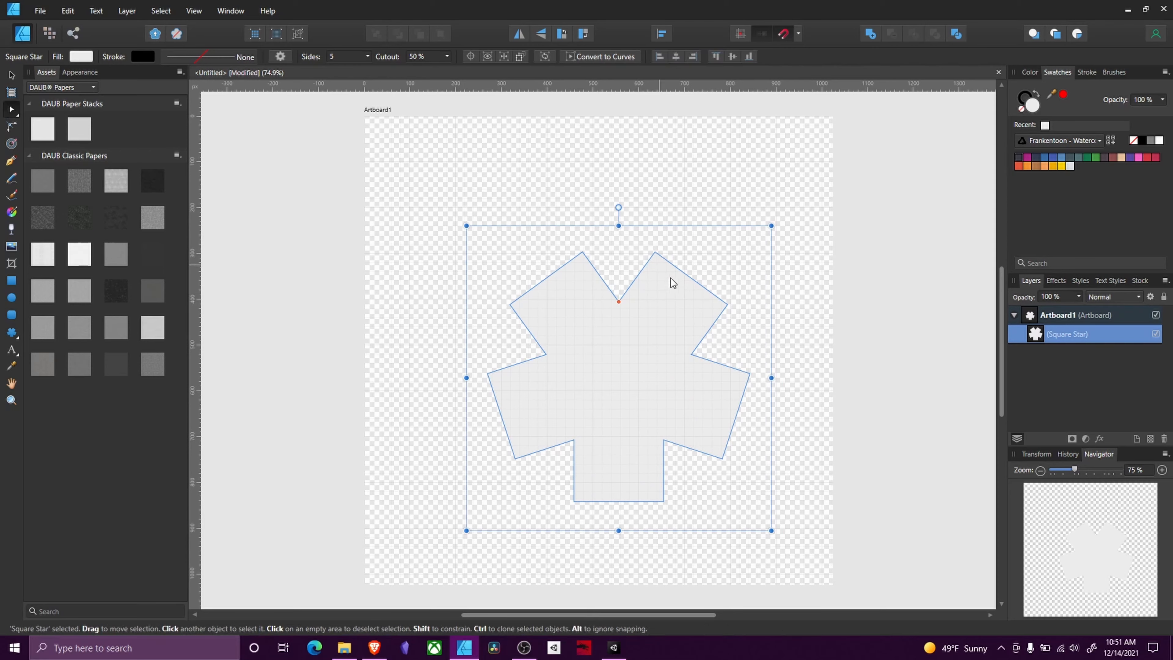
drag(618, 301, 618, 261)
drag(618, 262, 618, 247)
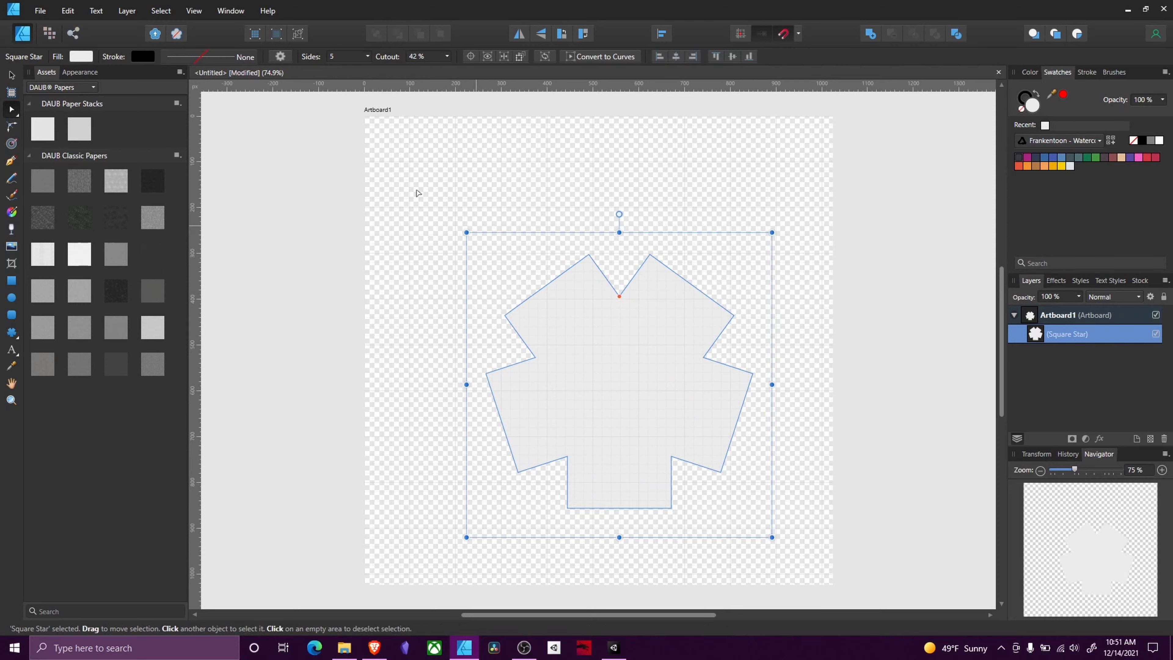
scroll(617, 235, down, 1)
drag(668, 304, 631, 238)
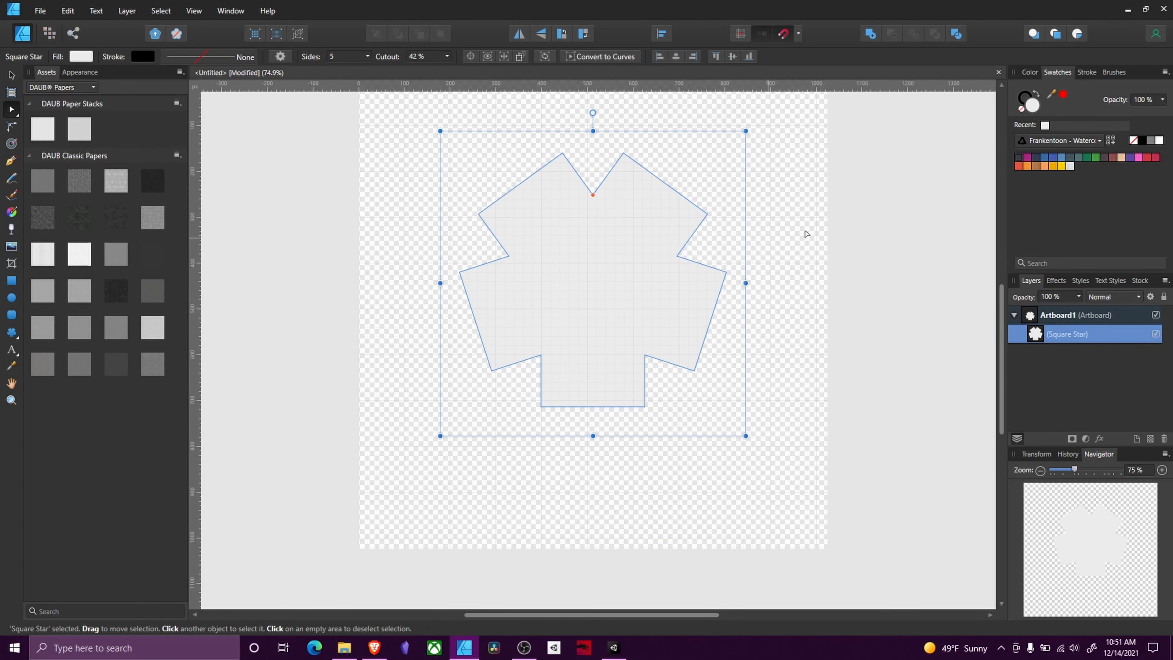
Step: Set the square star's fill to pure white with all CMYK values at 0, then select the artboard
middle_drag(808, 237, 834, 329)
click(83, 57)
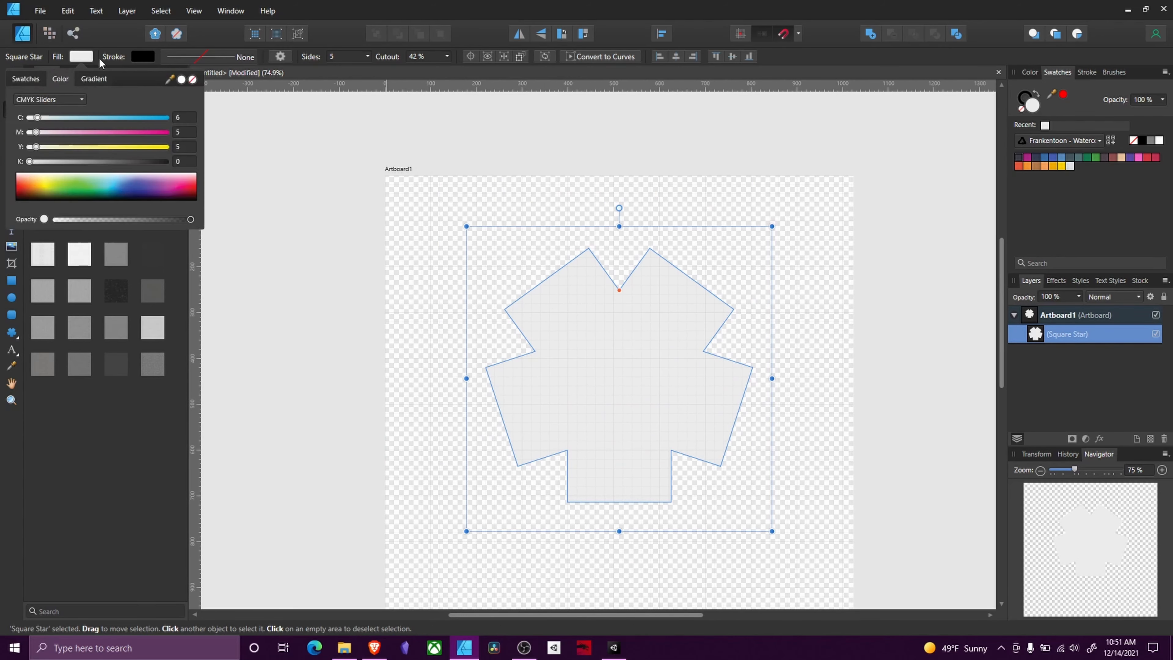
drag(36, 118, 3, 150)
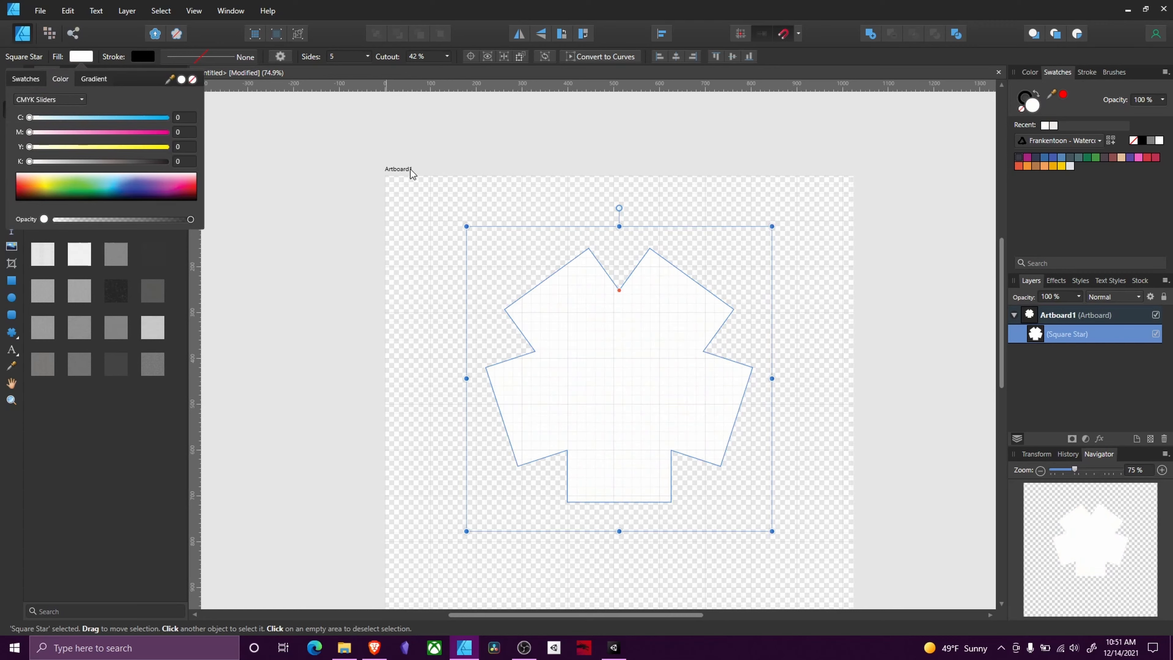
click(462, 160)
click(618, 303)
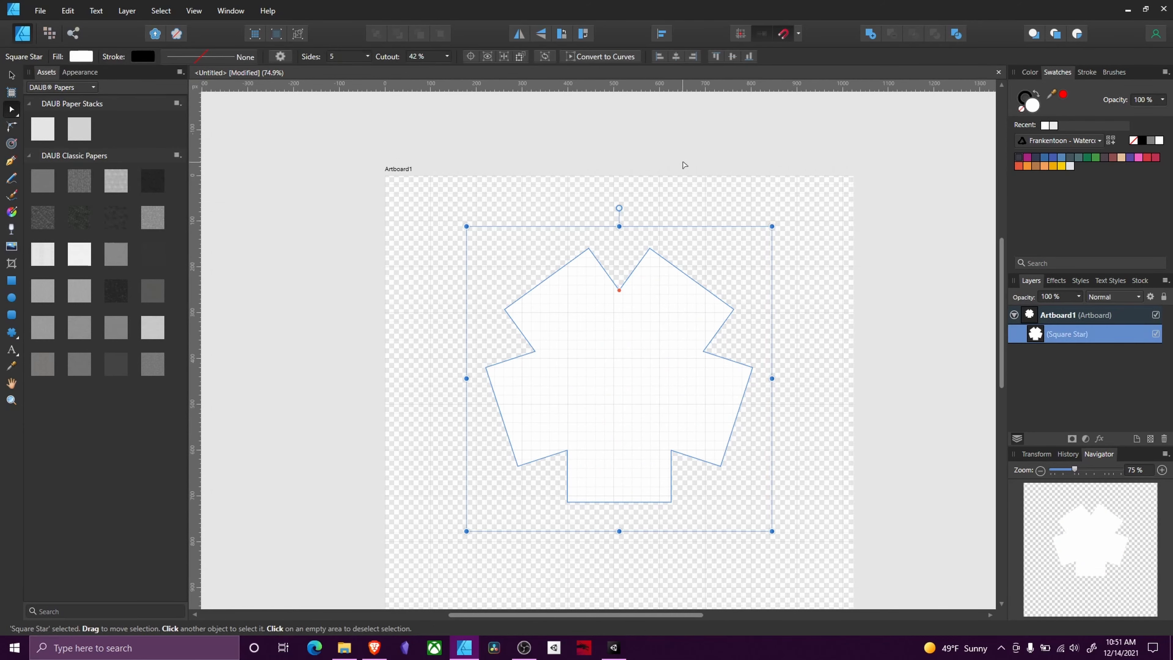
click(683, 181)
Step: Export Artboard1 as a 1024 × 1024 px PNG, overwriting the particles file in the project's Assets/Art folder
click(40, 10)
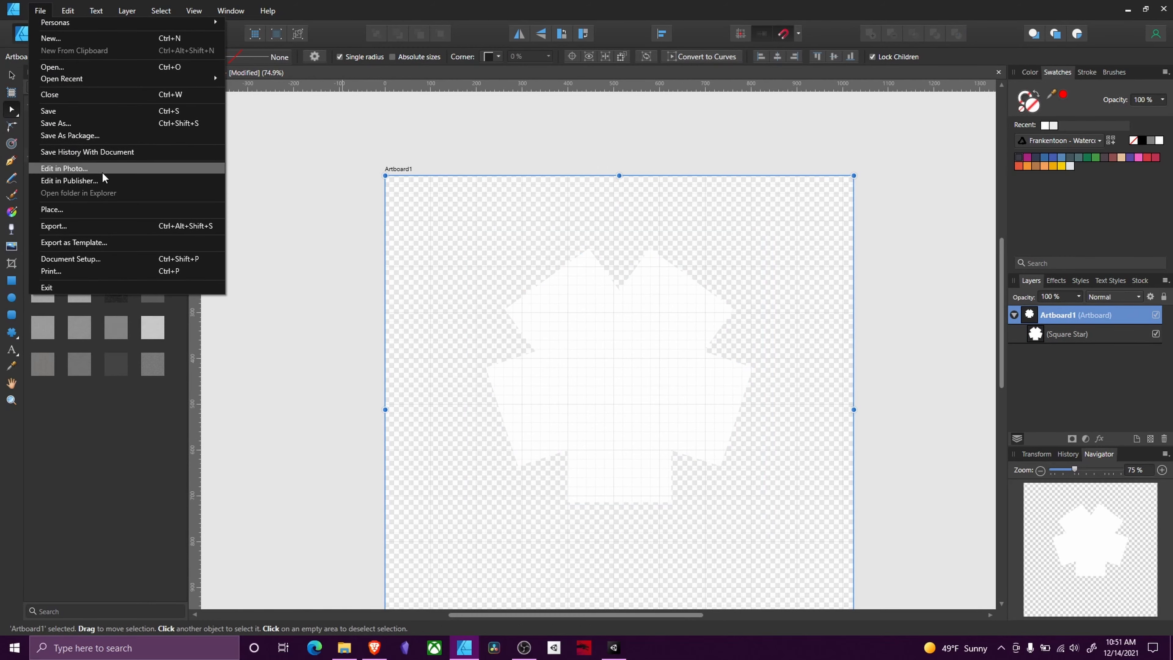
click(92, 226)
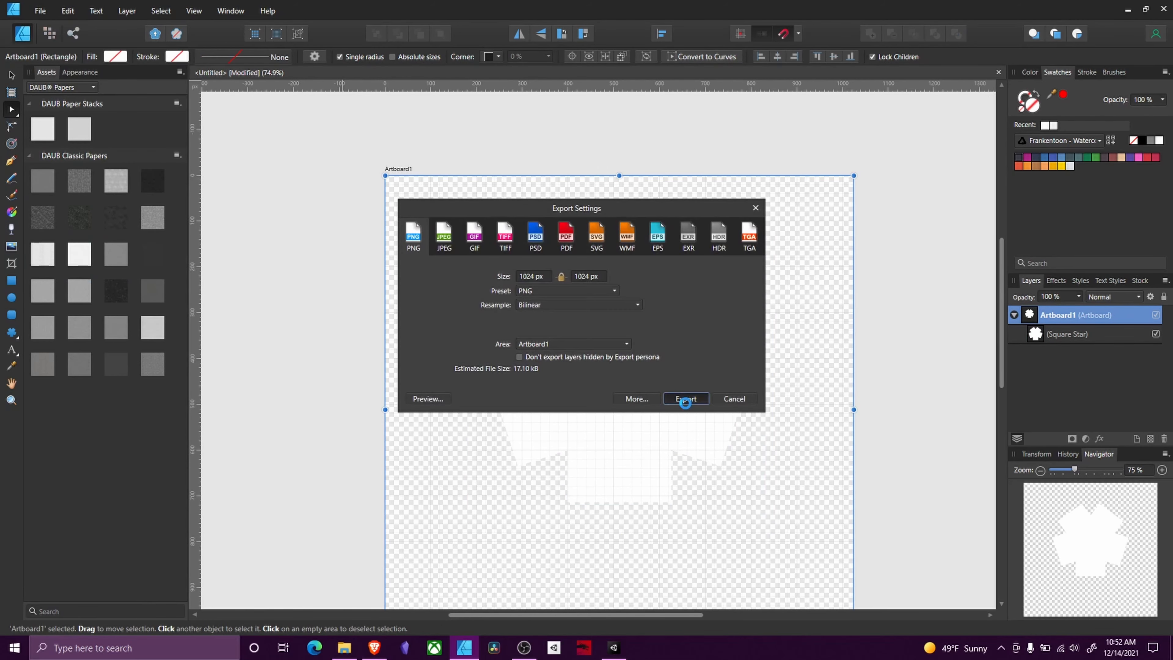
click(685, 399)
click(210, 174)
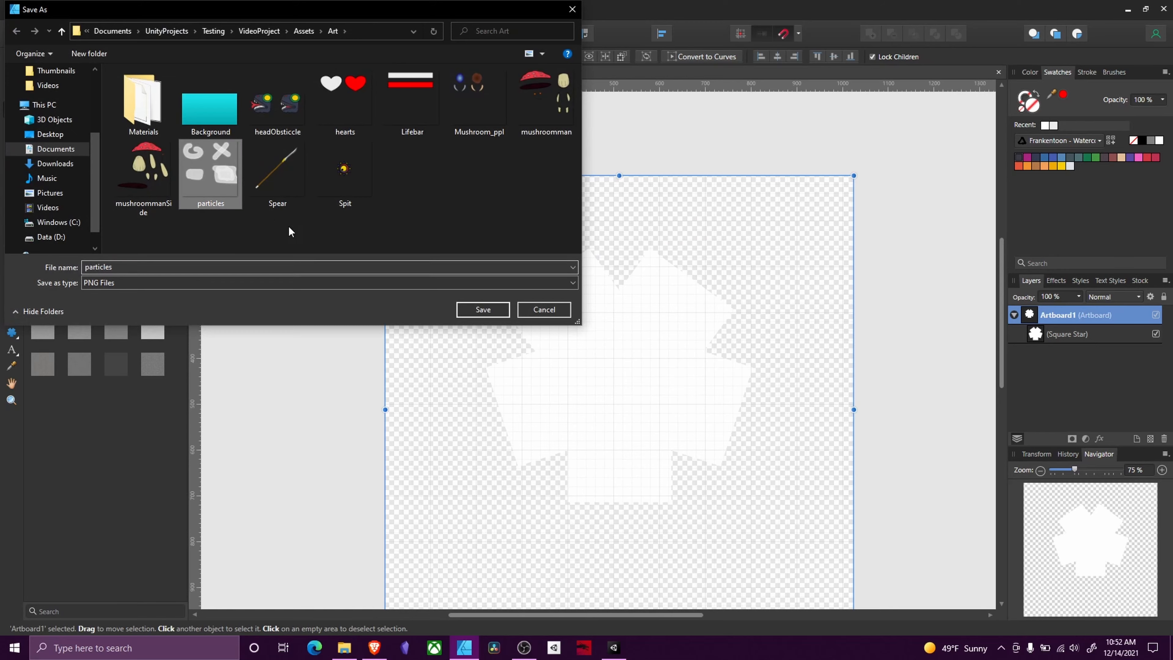
click(469, 306)
click(633, 371)
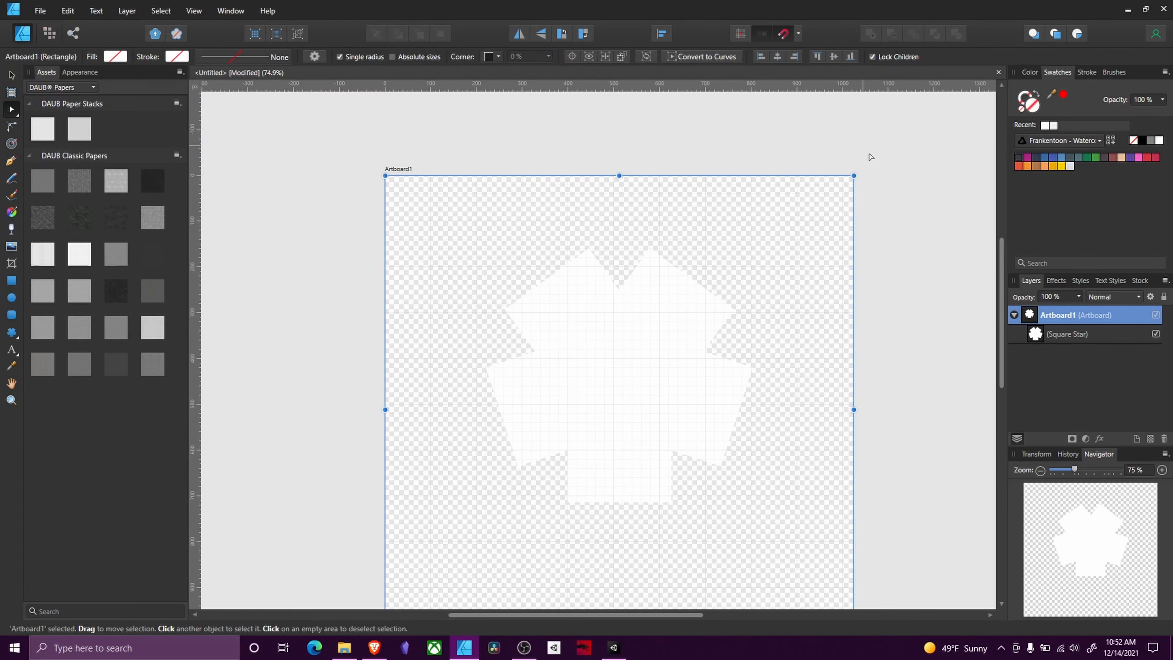
click(882, 208)
key(ctrl+s)
click(533, 307)
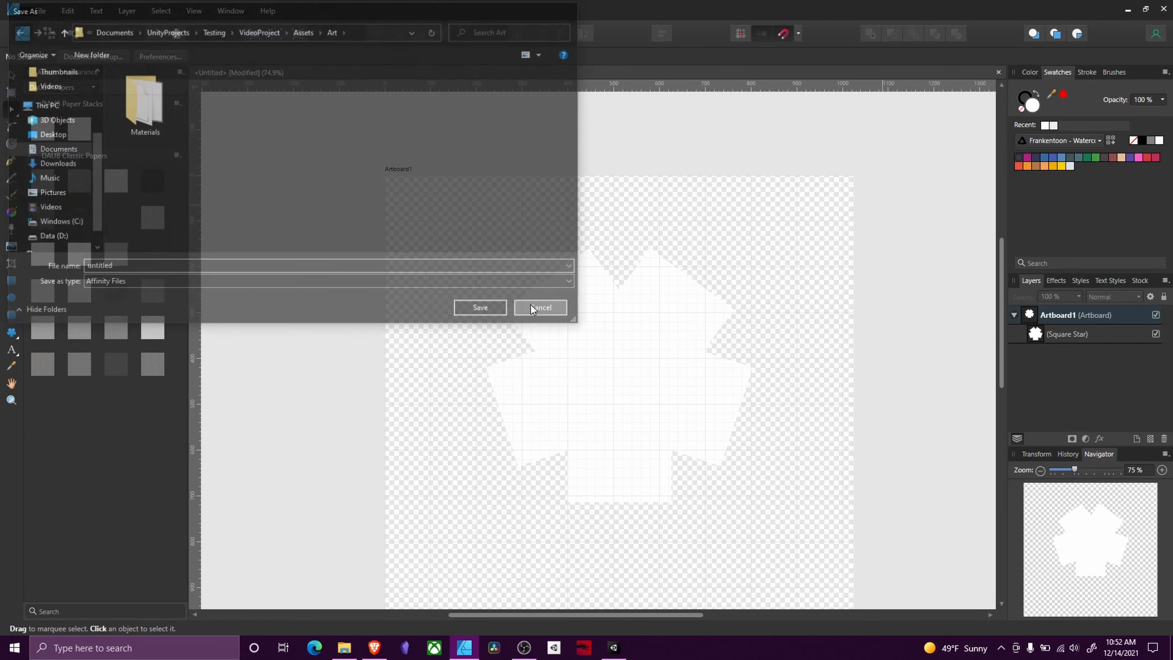
Step: Close Affinity Designer without saving the untitled document and return to Unity
click(1165, 9)
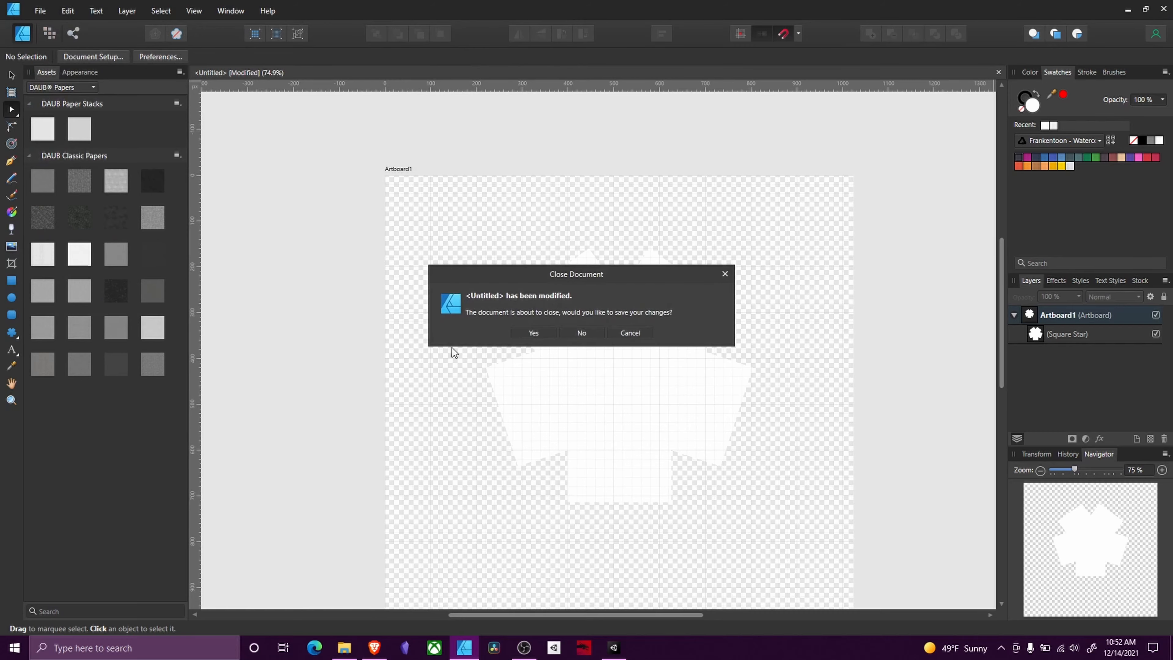
click(584, 330)
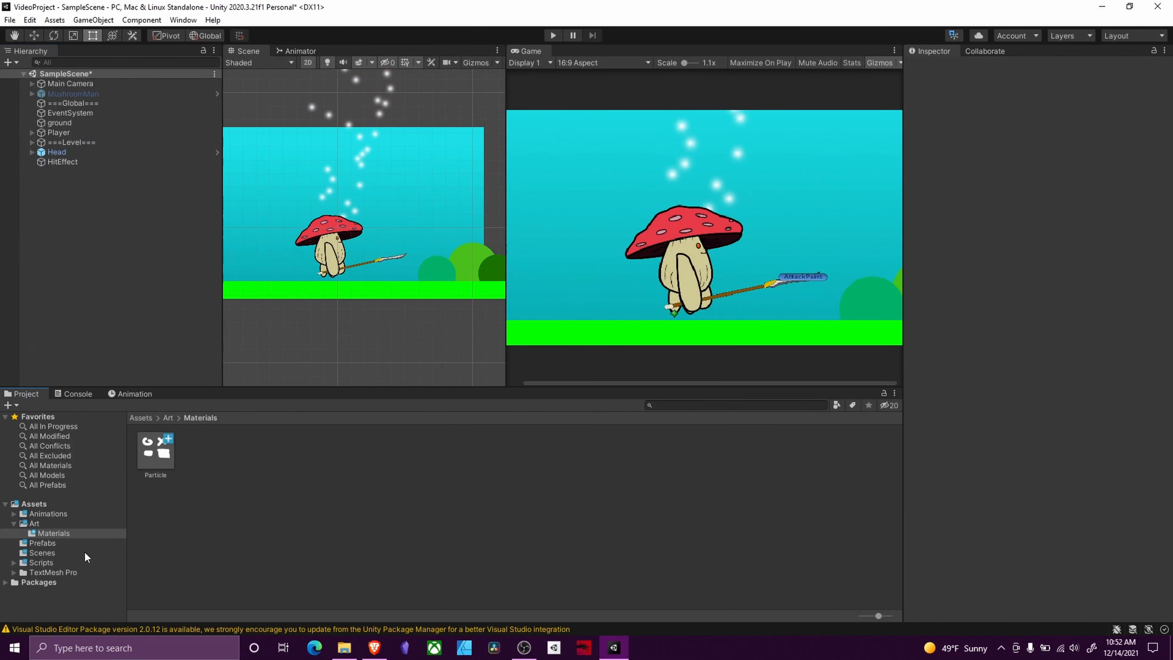
Step: Select the particles texture in the Art folder and open it in the Sprite Editor
click(41, 524)
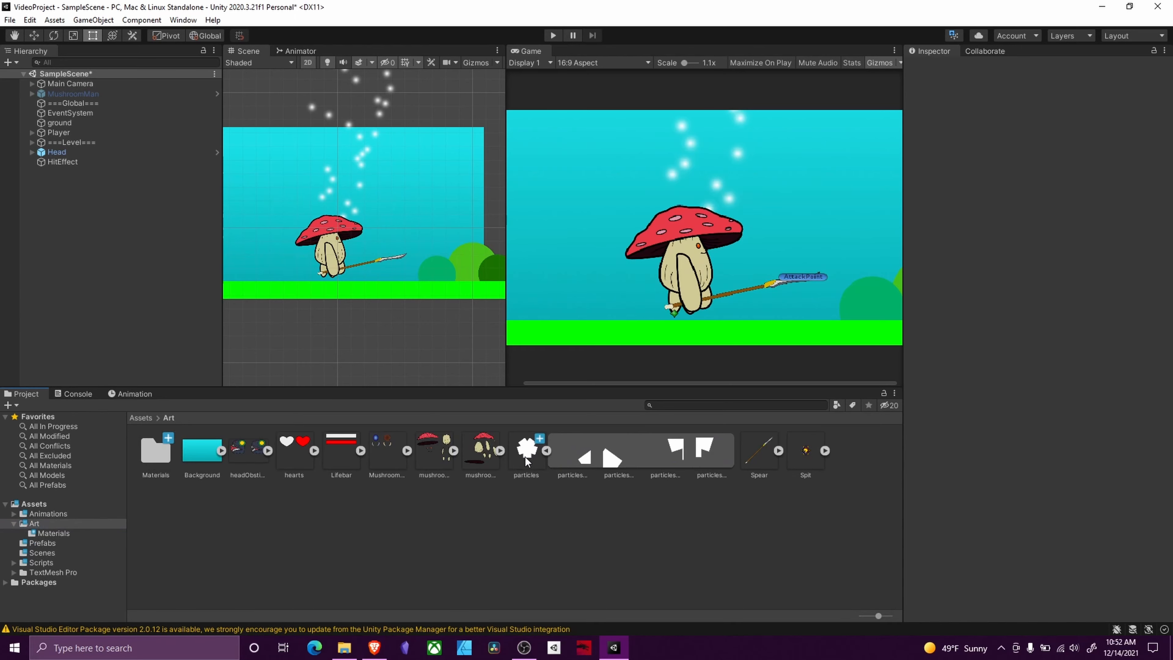
click(527, 457)
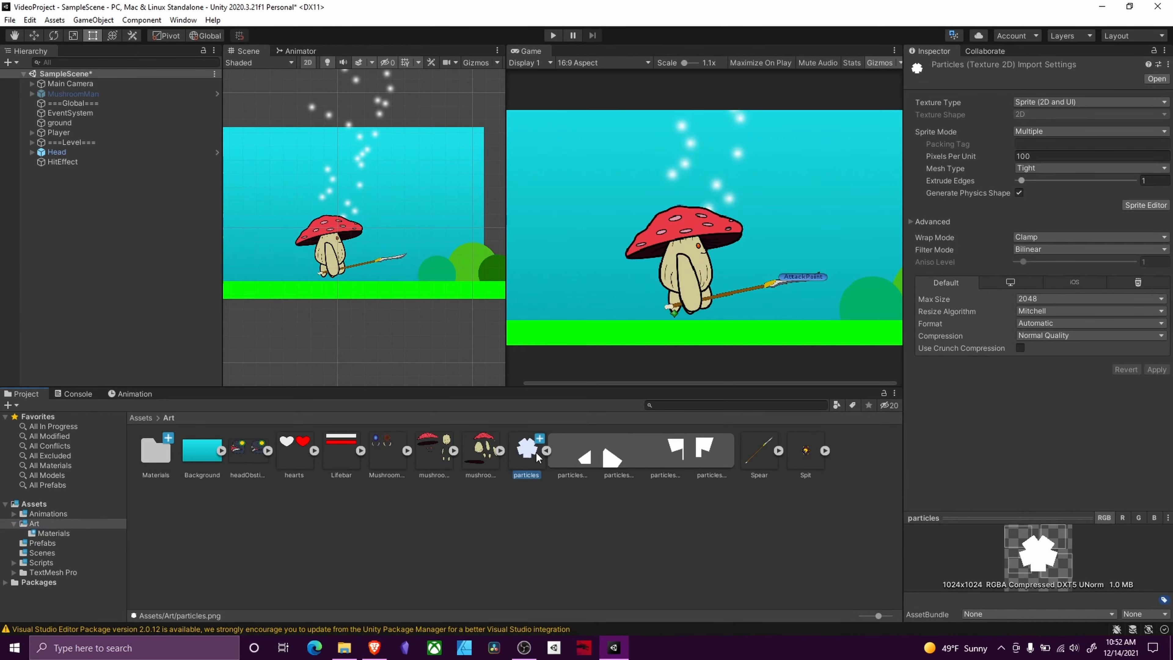
click(1060, 132)
click(1137, 205)
click(1140, 204)
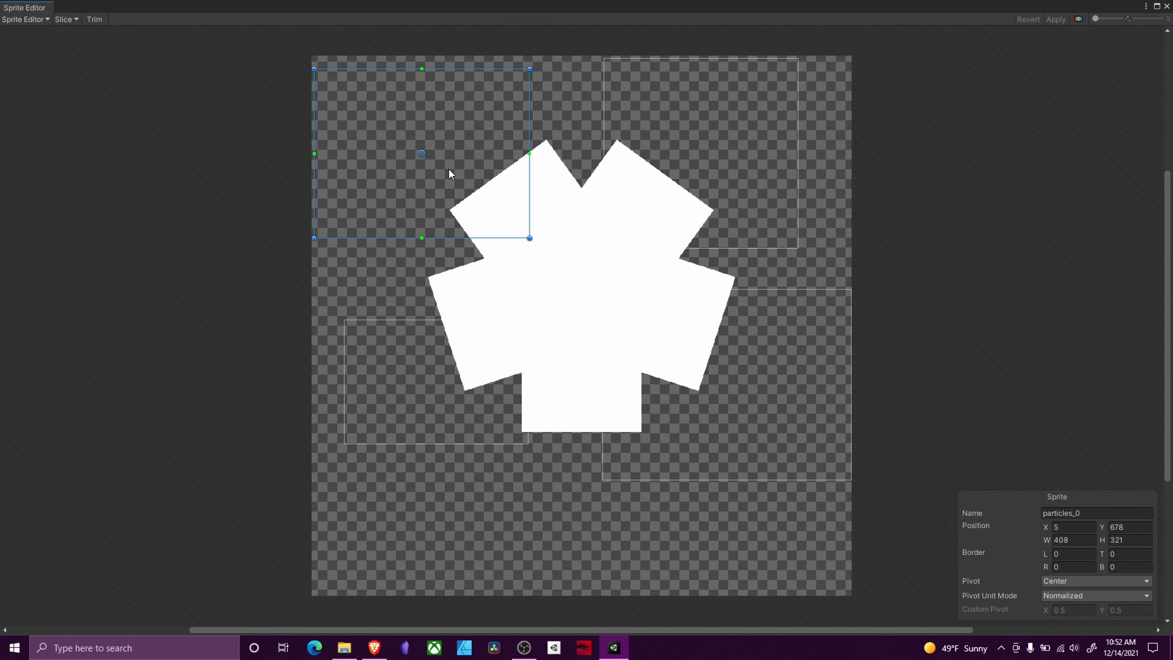
Step: Delete all four old sprite slices from the particles texture
key(Delete)
click(735, 215)
key(Delete)
click(643, 378)
key(Delete)
click(445, 353)
key(Delete)
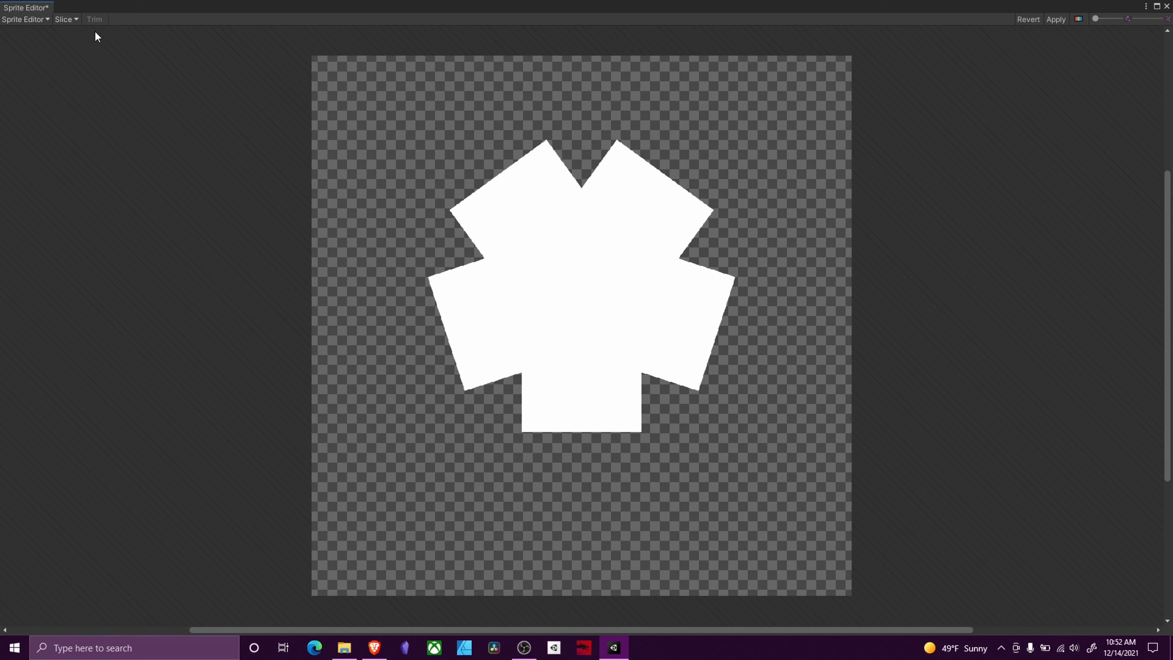
Step: Slice the particles texture automatically with a Center pivot, apply the changes and close the Sprite Editor
click(67, 19)
click(184, 135)
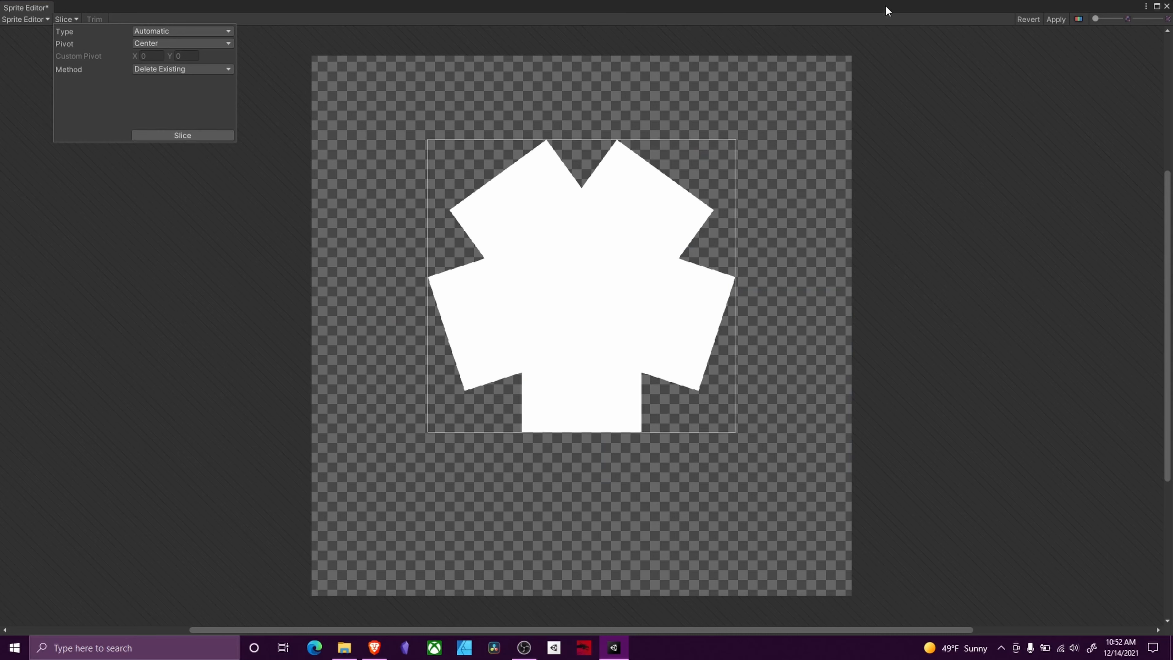
click(1056, 20)
click(1165, 5)
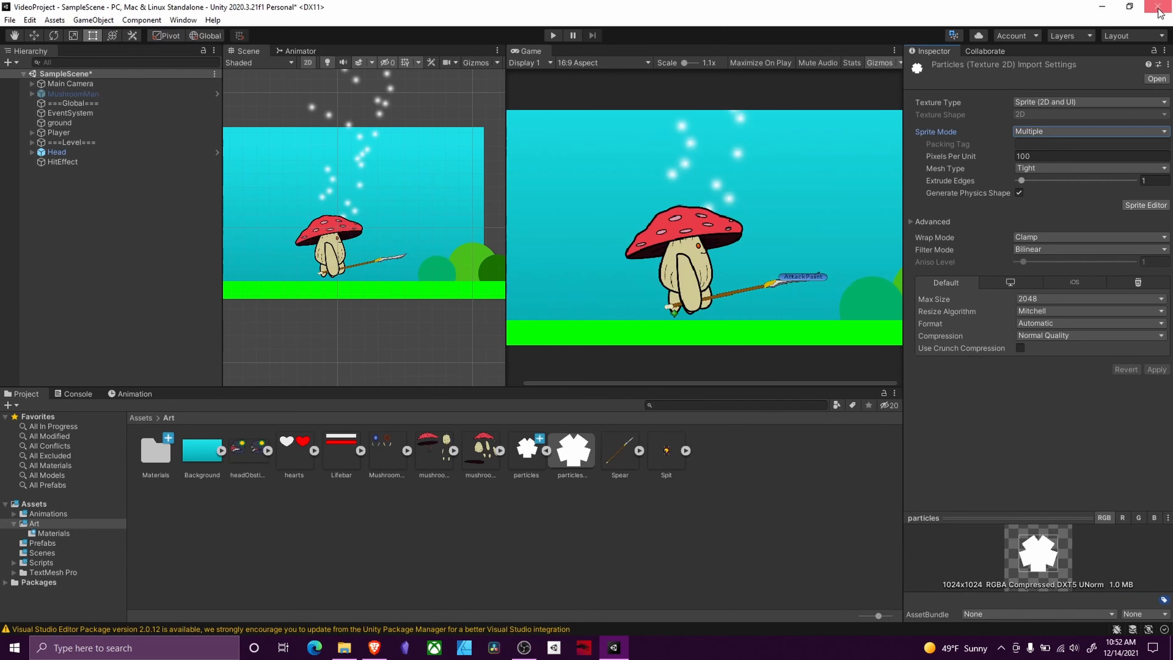
Step: Create a new material named HitParticle in the Art/Materials folder
double_click(155, 450)
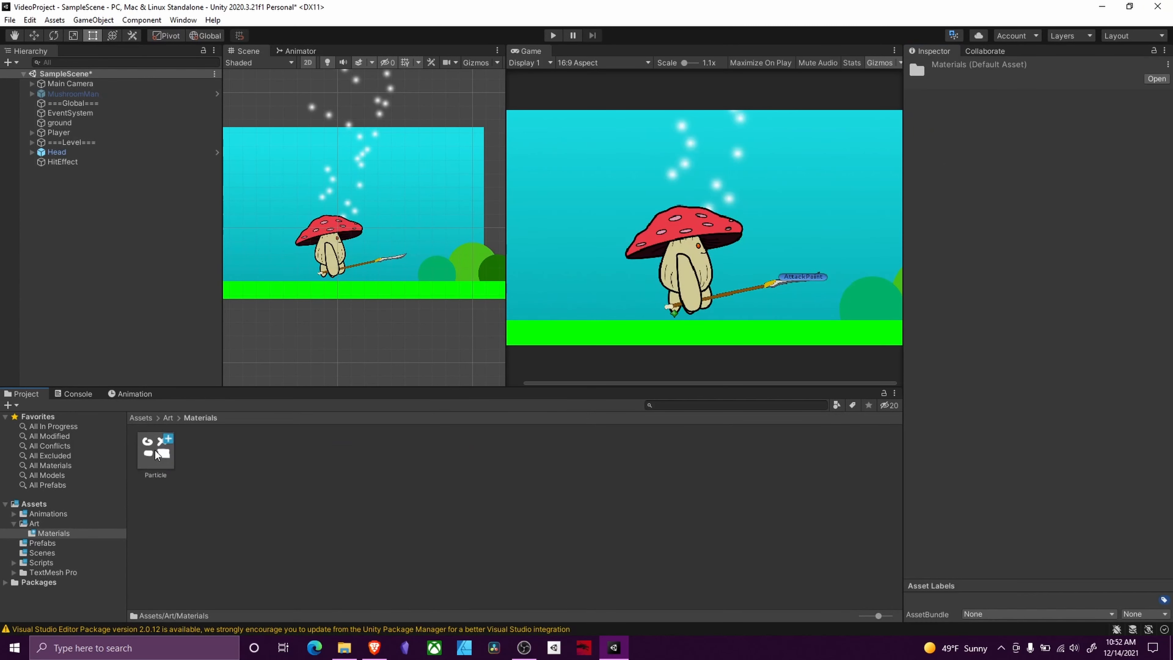
right_click(398, 479)
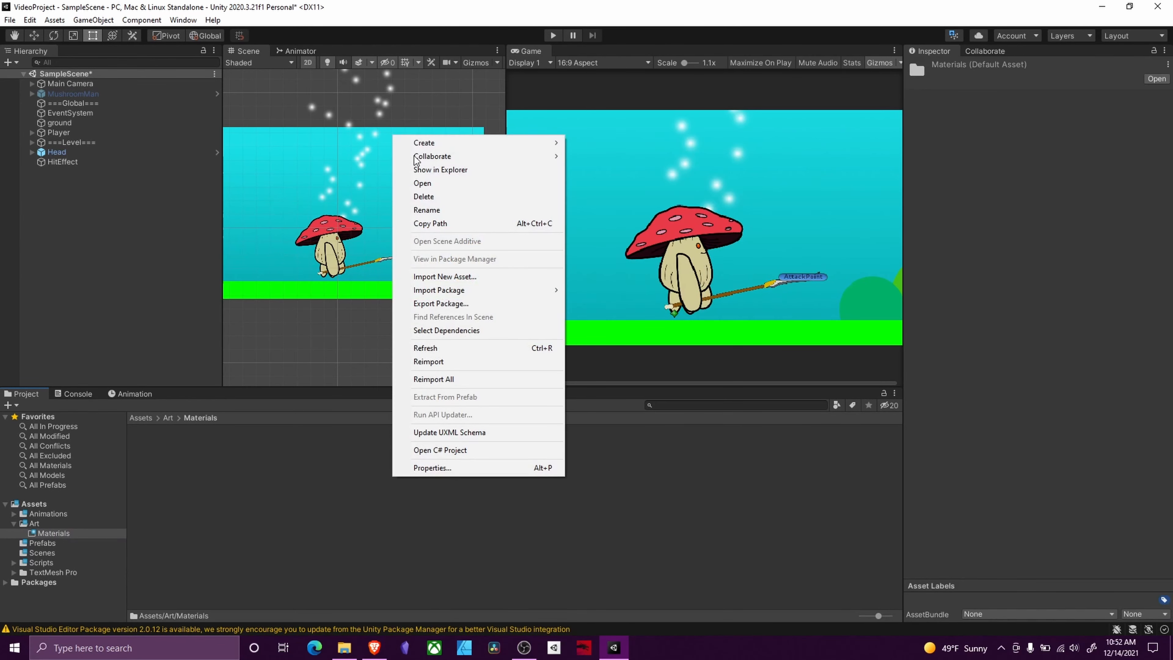
mouse_move(444, 144)
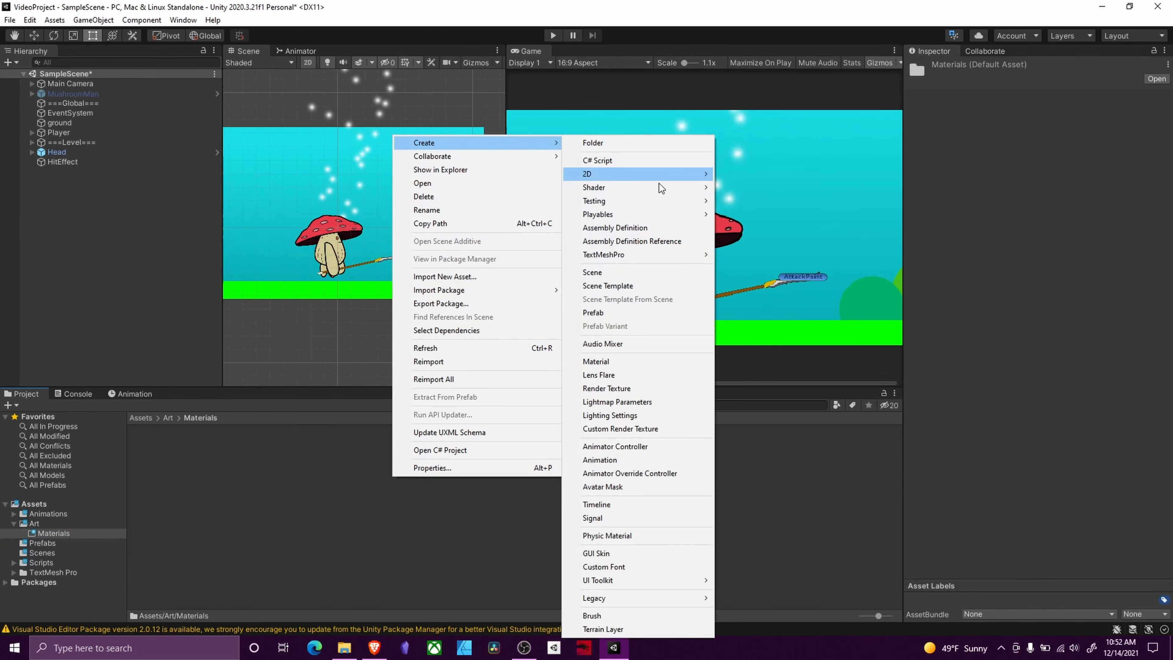
click(640, 362)
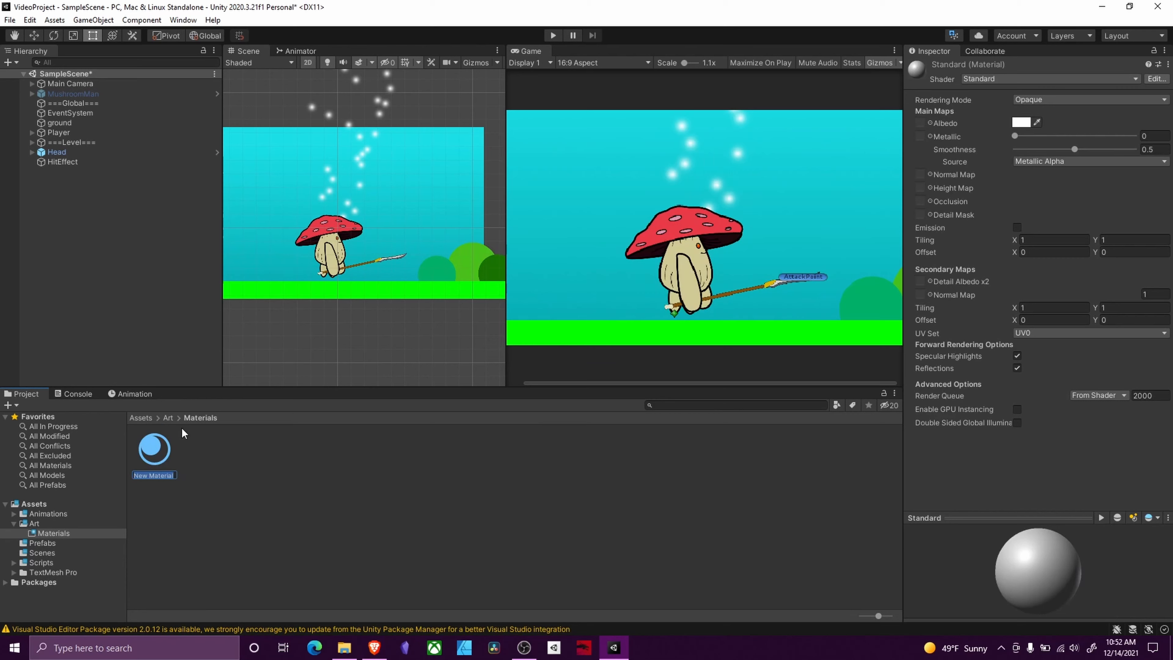
text(HitParticle)
key(Return)
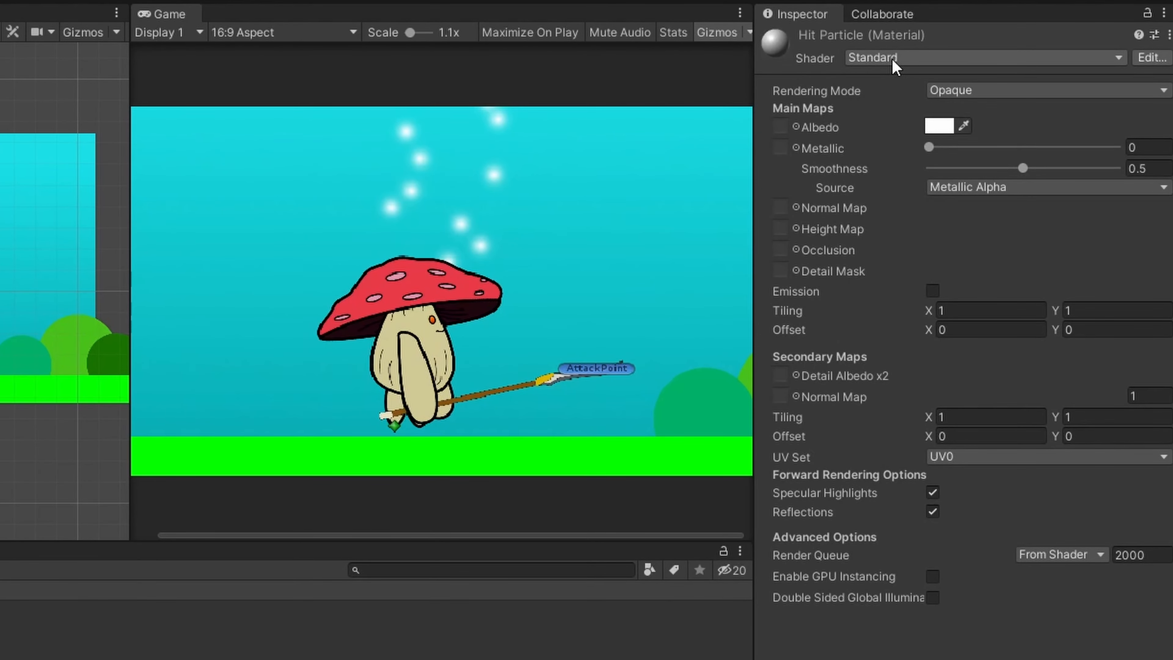
Step: Set the new hit material's shader to Particles/Standard Unlit and its rendering mode to Additive
click(892, 60)
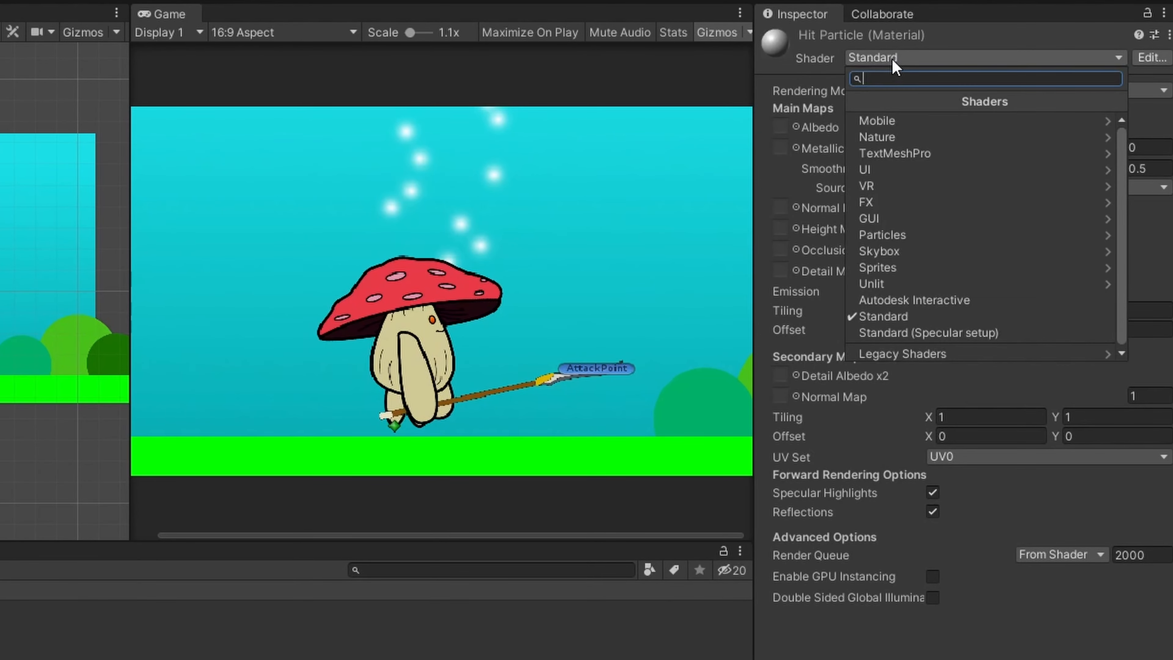
click(943, 235)
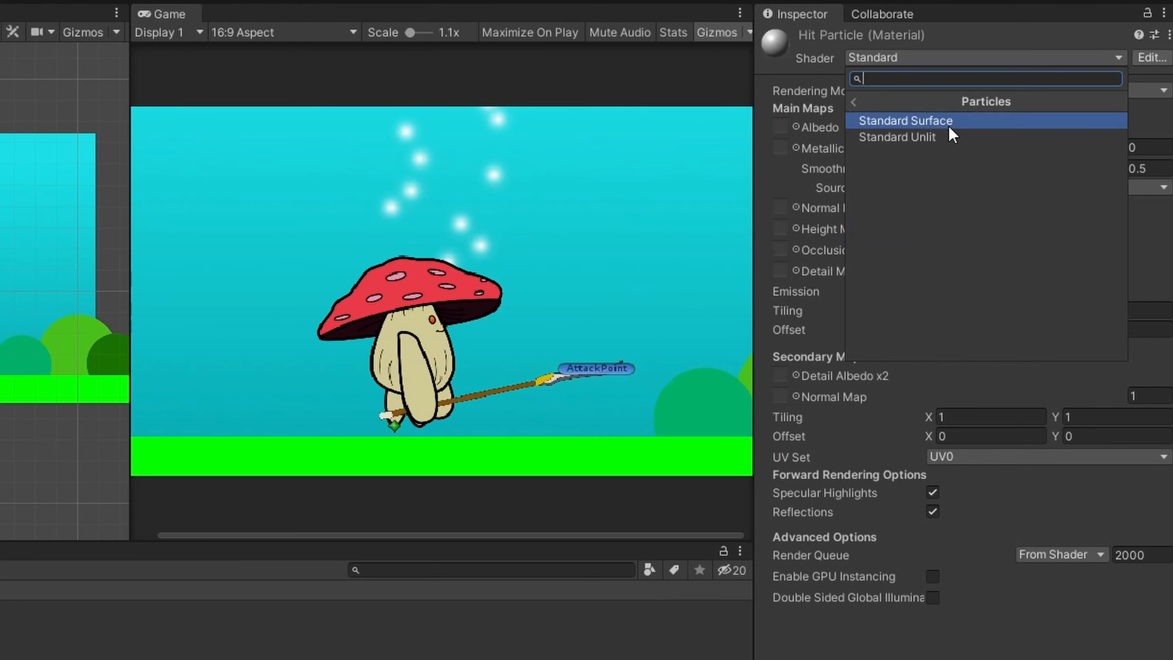
click(949, 136)
click(937, 109)
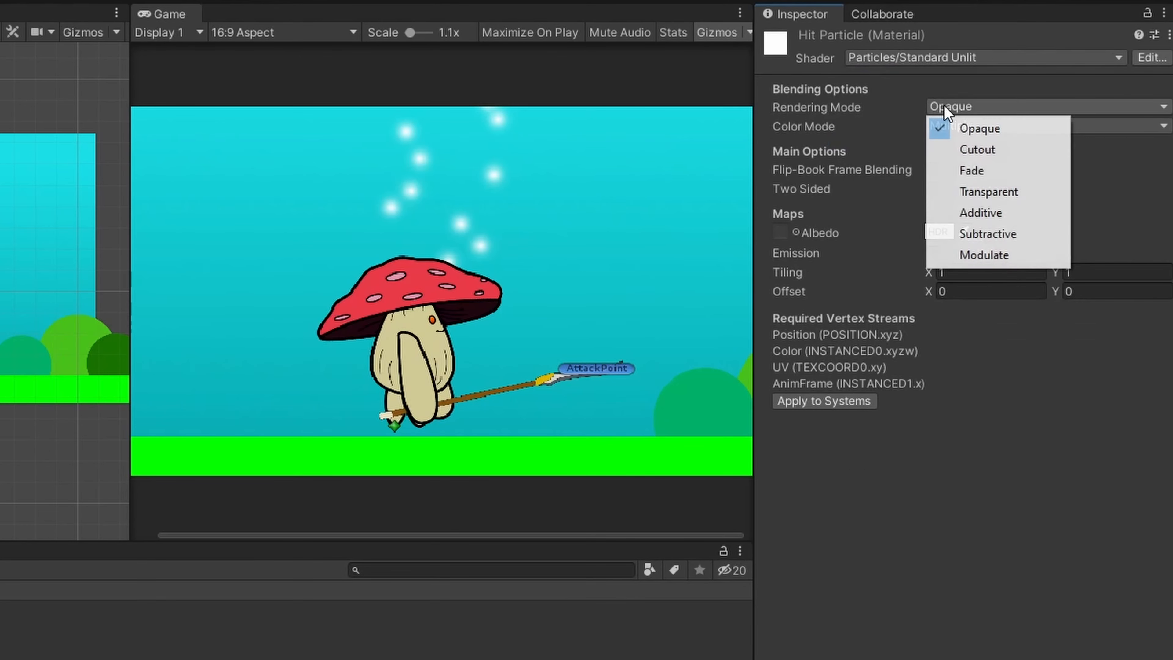
click(985, 213)
click(993, 107)
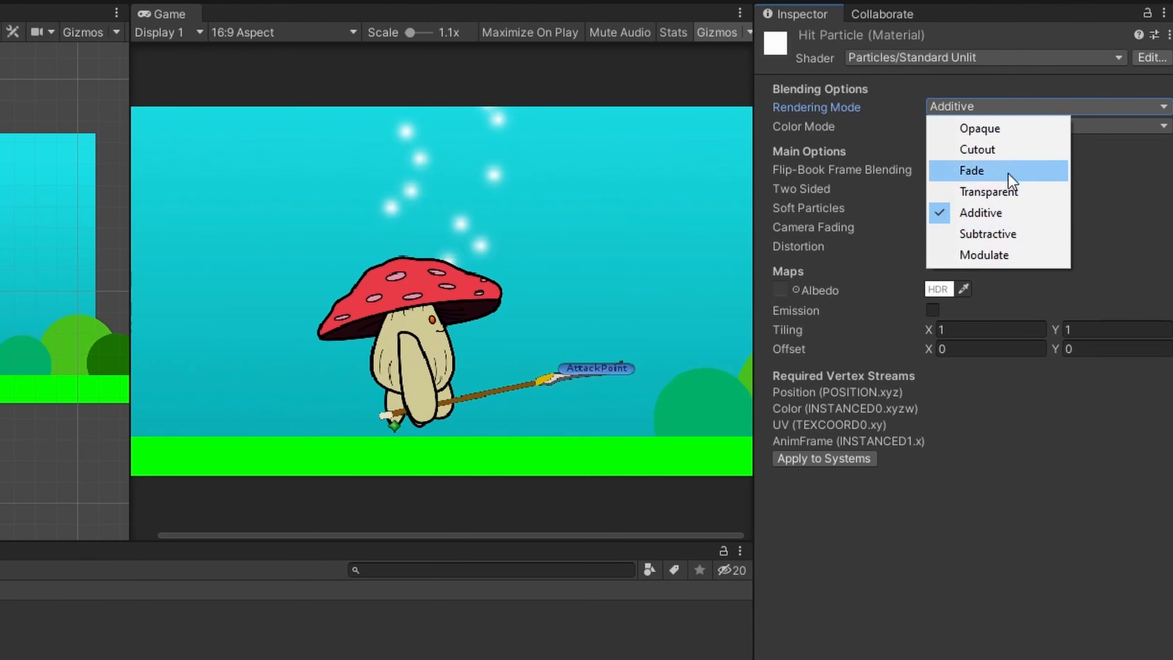
click(1130, 162)
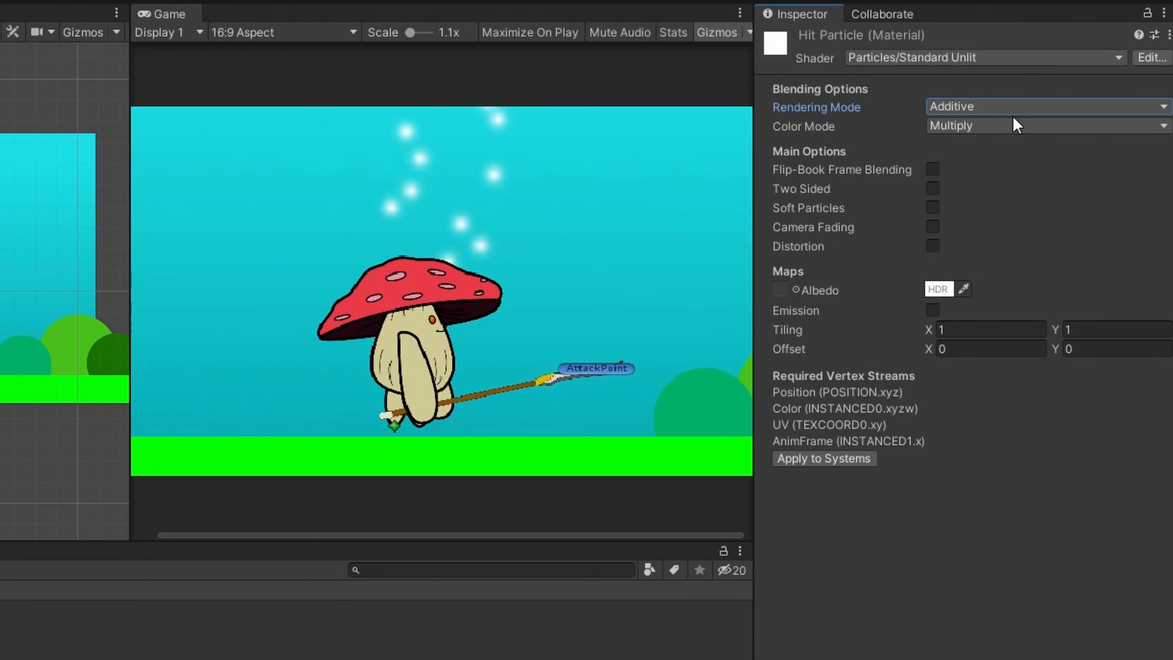
Step: Keep the hit material's color mode at Multiply and assign the particles texture from the Art folder as its Albedo map
click(965, 138)
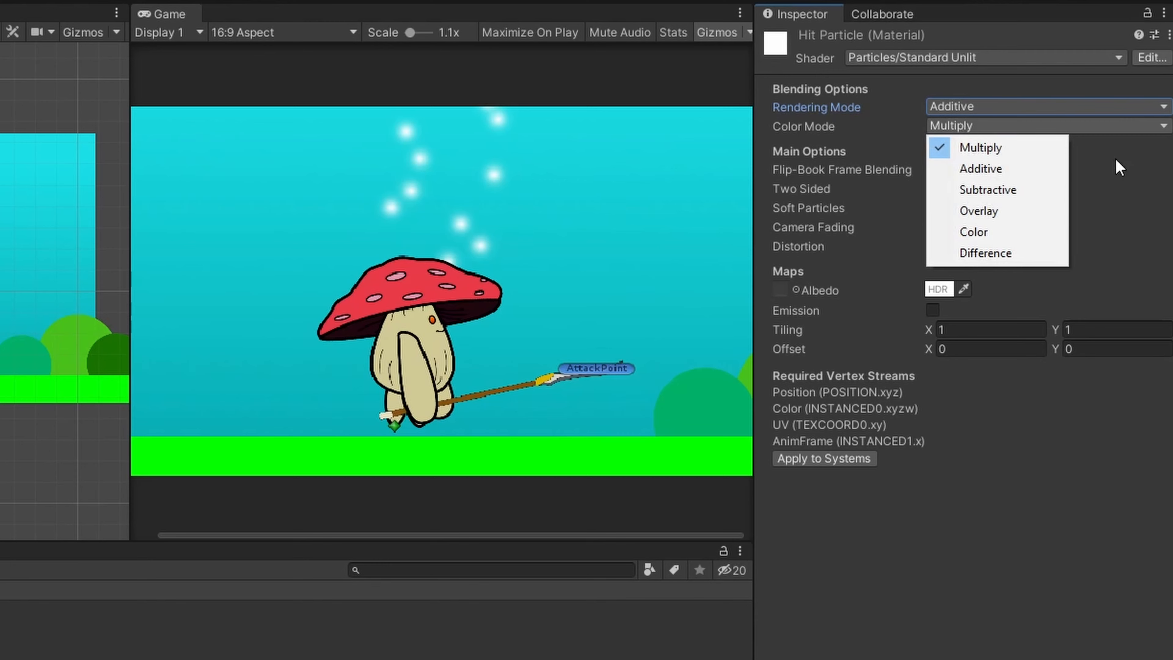
click(1024, 154)
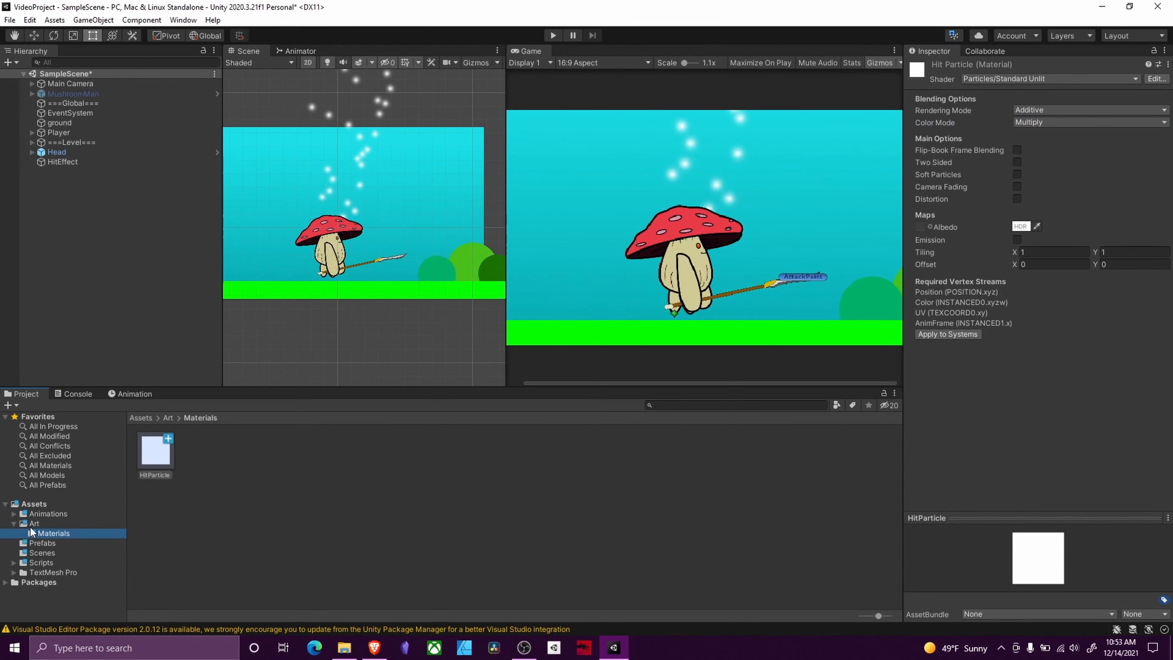
click(34, 523)
drag(569, 441, 918, 226)
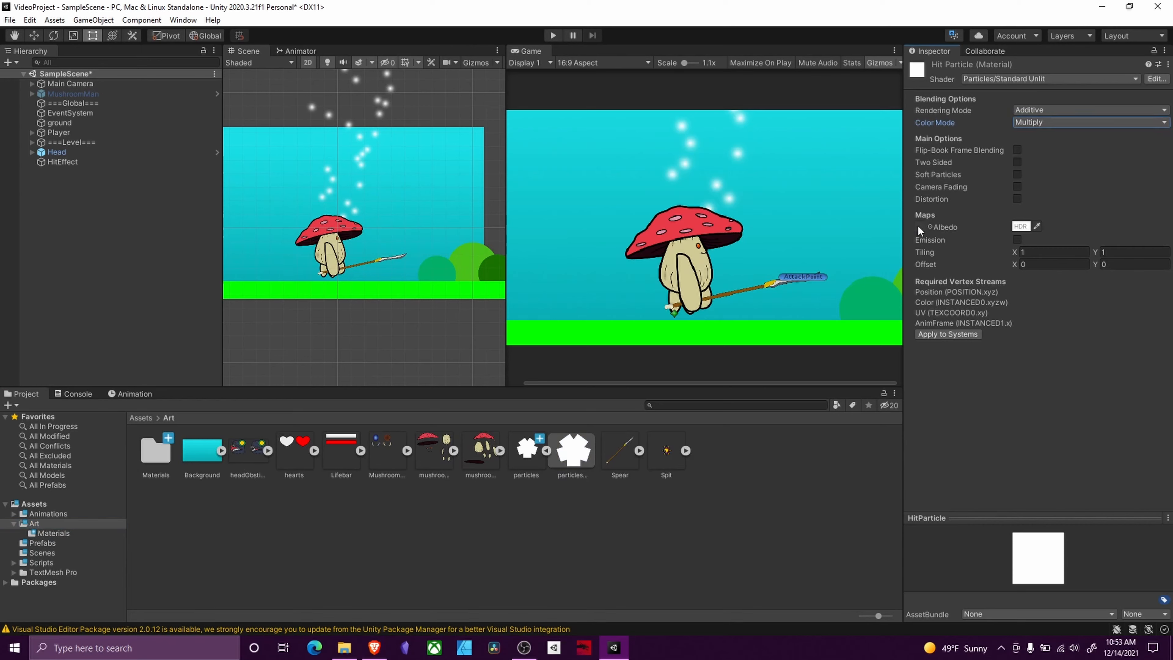
drag(524, 447, 920, 227)
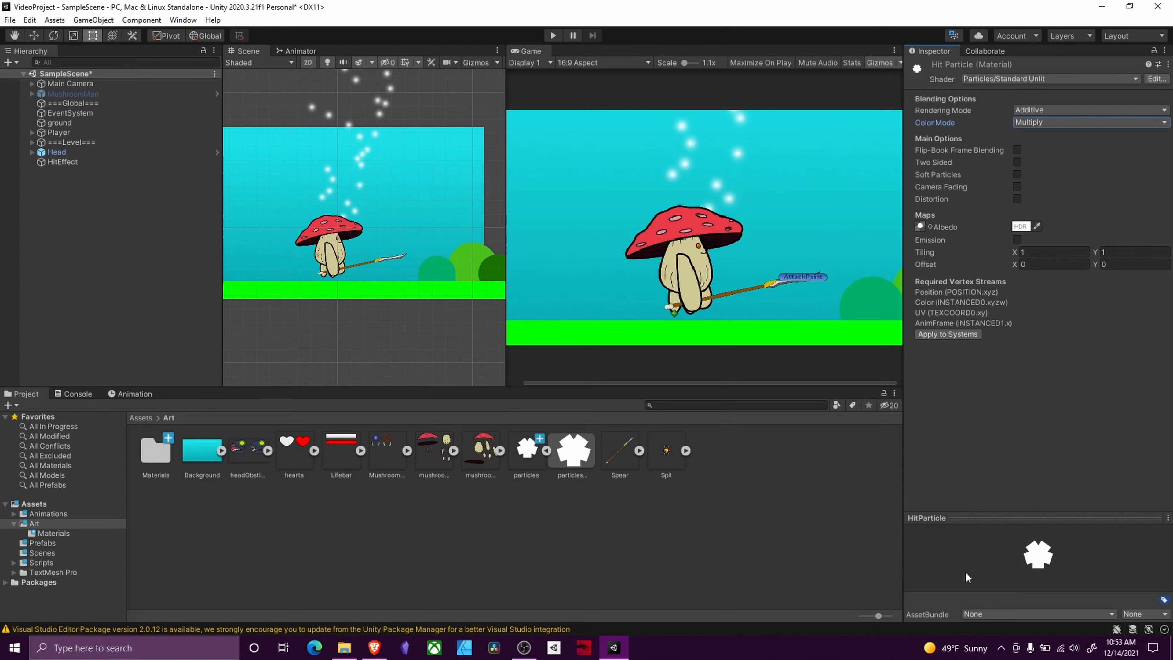
Step: Assign the HitParticle material to the Renderer module of the HitEffect particle system
click(96, 162)
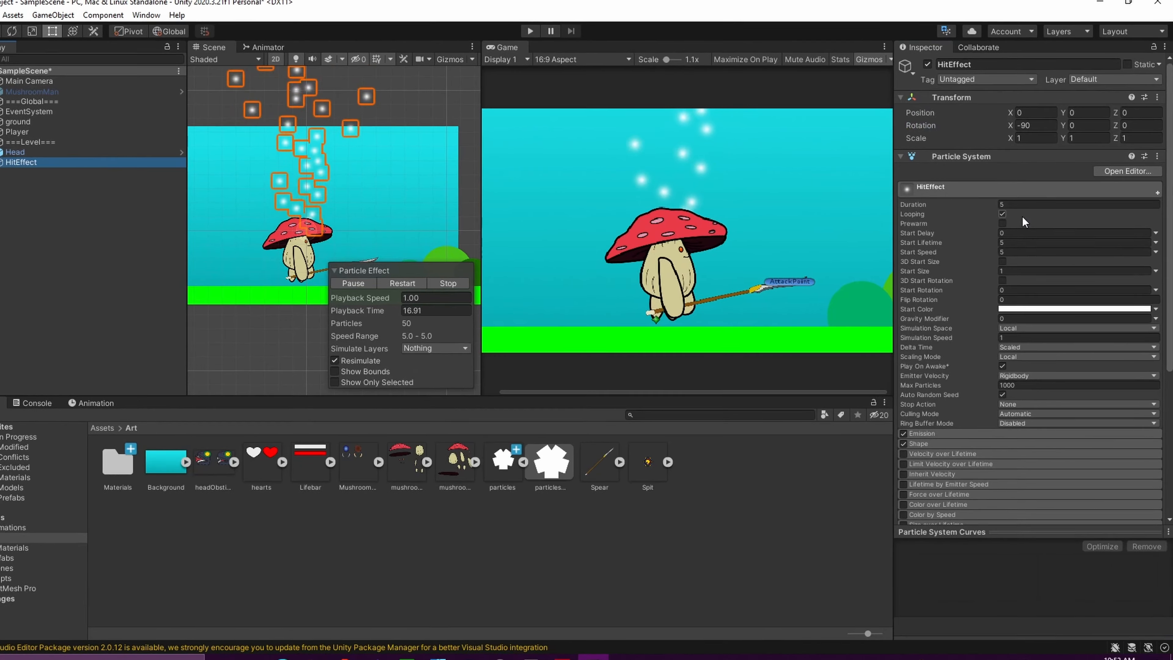
scroll(1020, 287, down, 5)
click(937, 485)
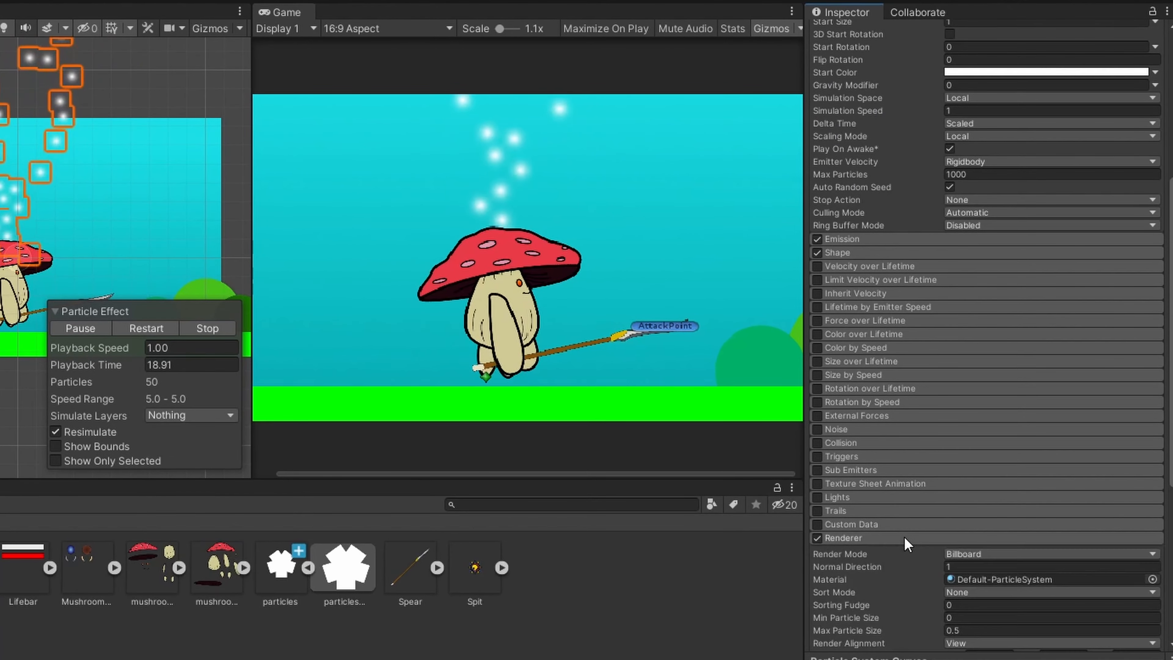
scroll(1007, 457, down, 5)
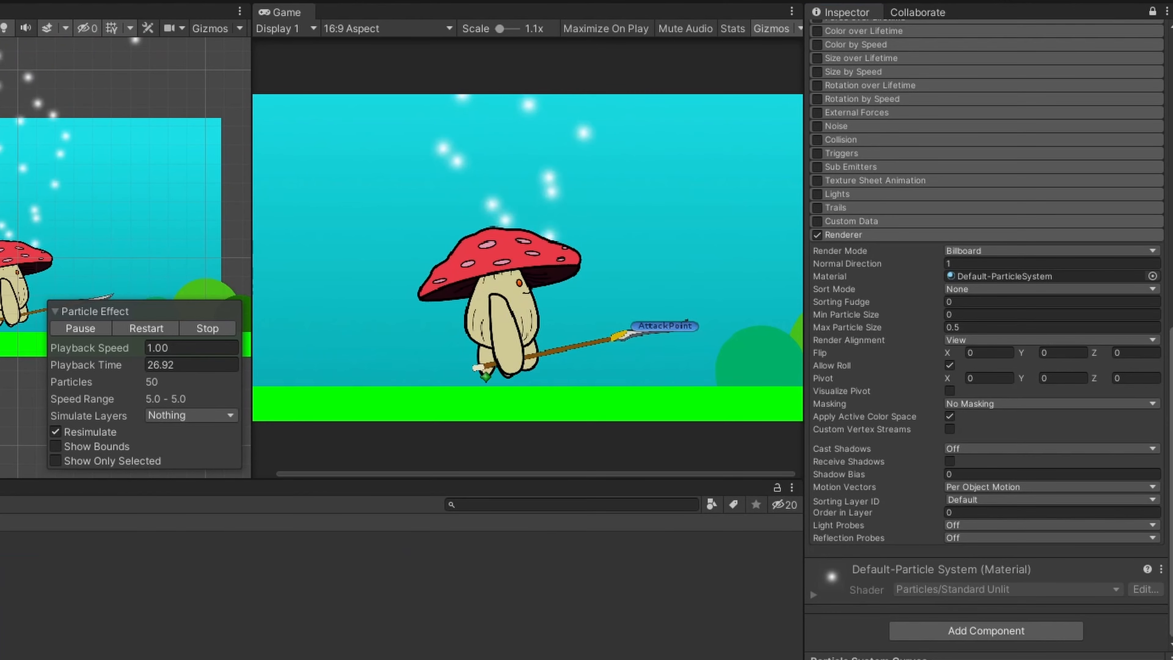
drag(0, 568, 995, 278)
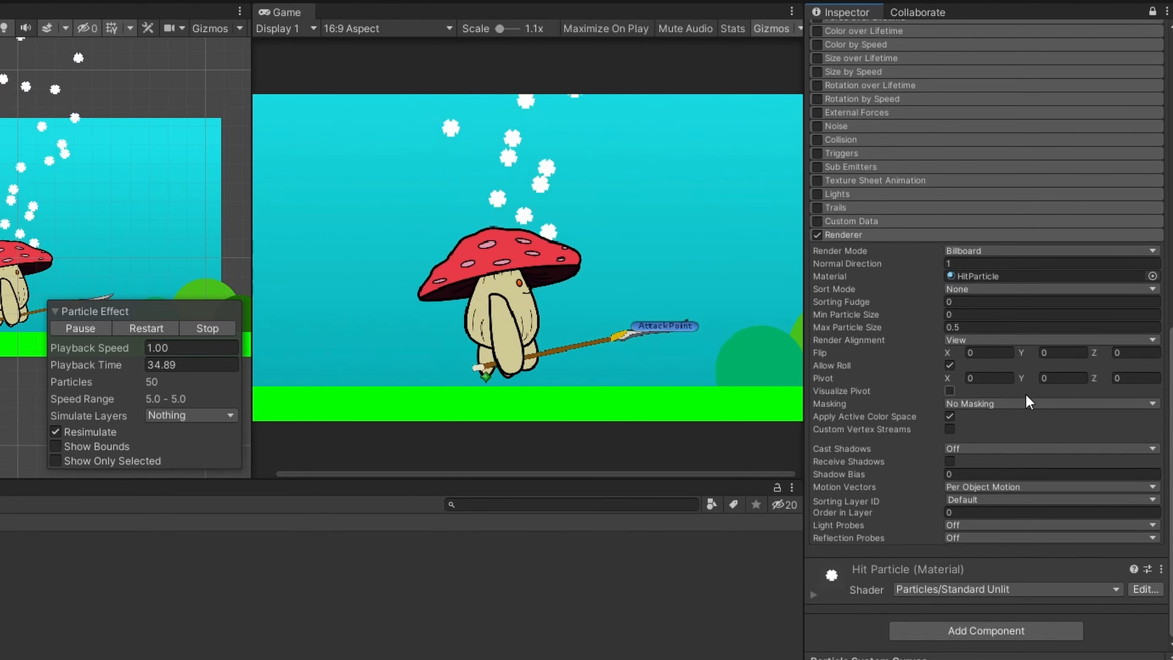
Step: Switch HitEffect's looping off and on again, and look at the value modes available for the start delay
scroll(924, 342, up, 10)
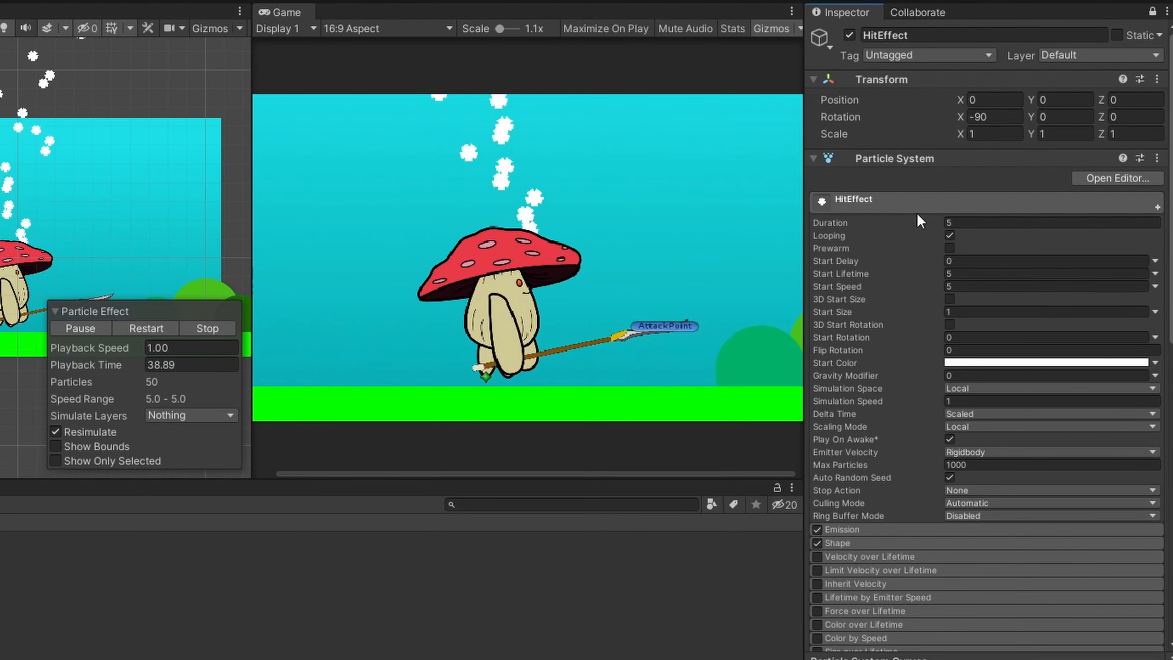
click(949, 236)
click(950, 236)
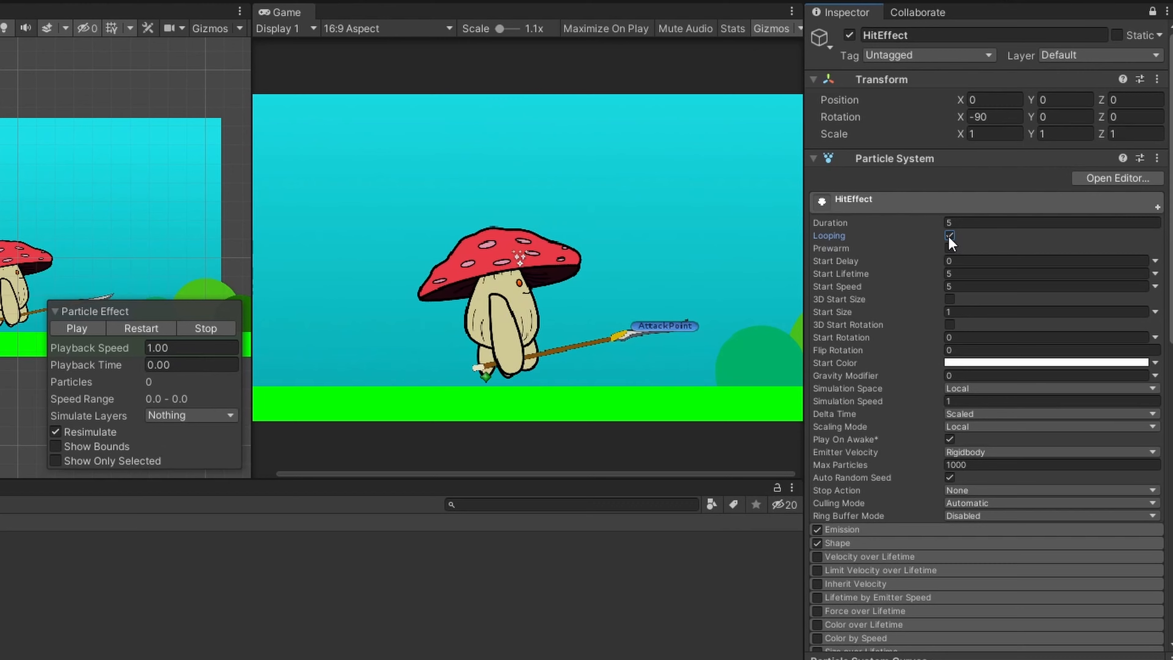
click(949, 222)
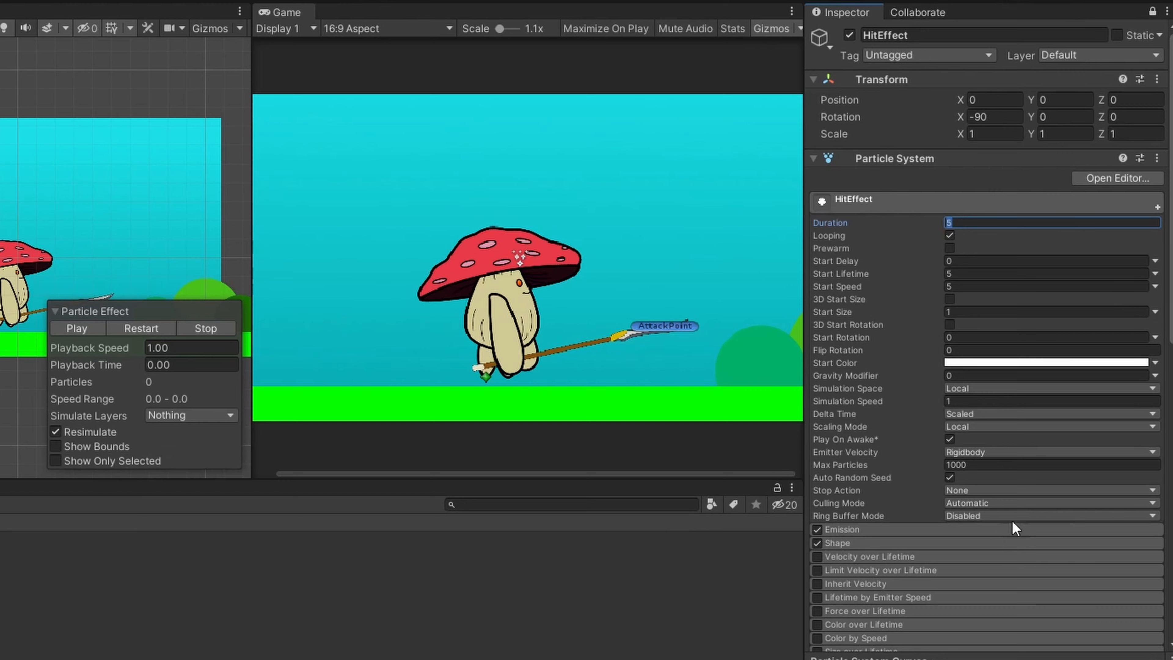
click(1156, 266)
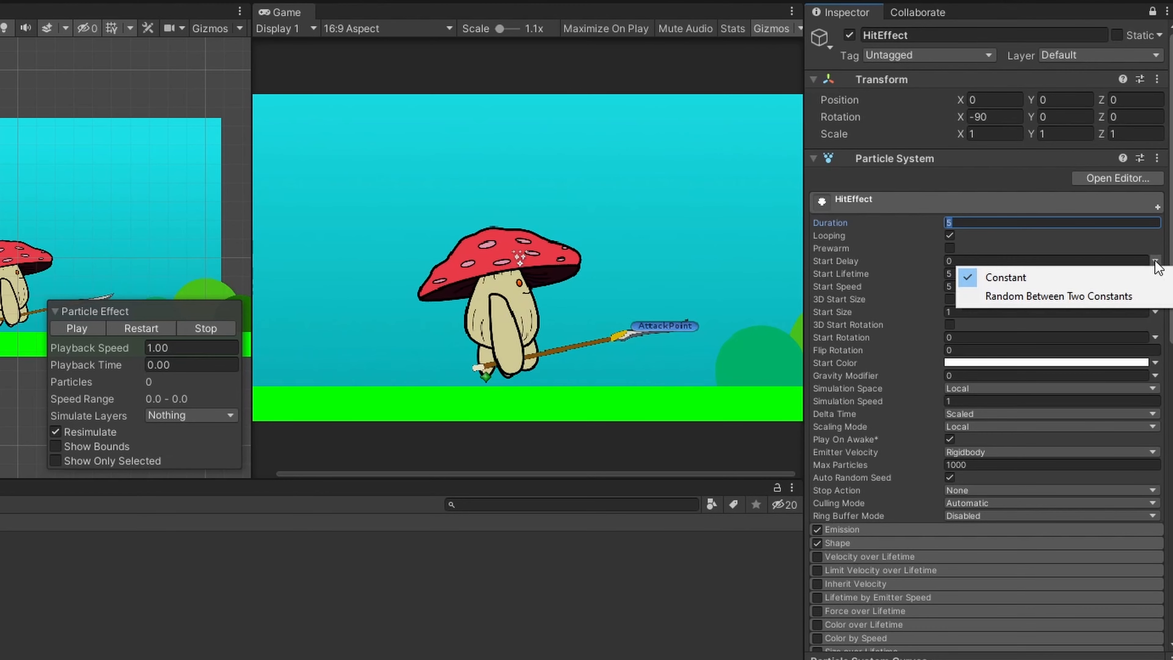
click(1158, 261)
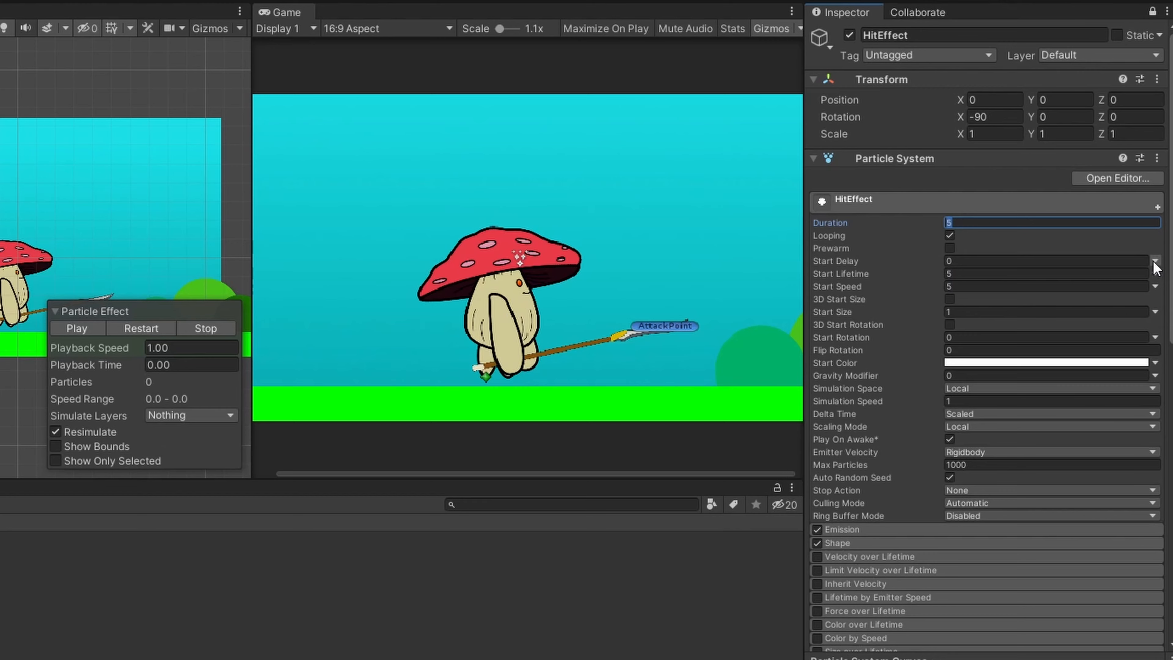
Step: Try a random-between-two-constants start delay and a curve start speed, and return both to Constant
click(1156, 261)
click(1054, 297)
click(1154, 286)
click(1109, 322)
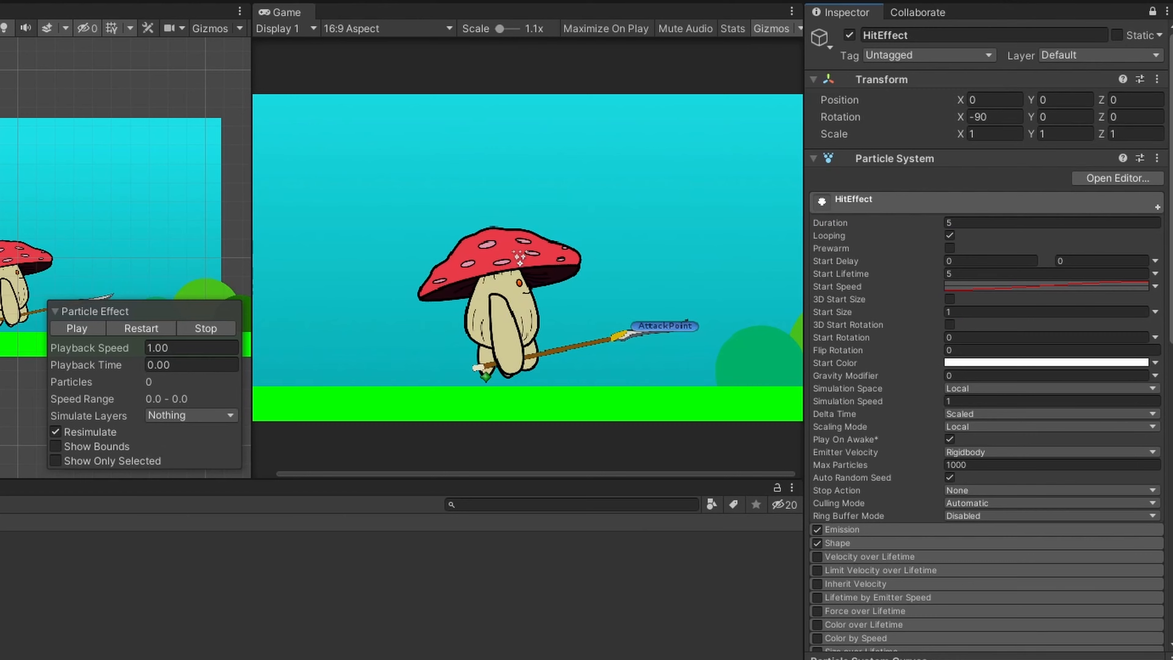
click(1155, 286)
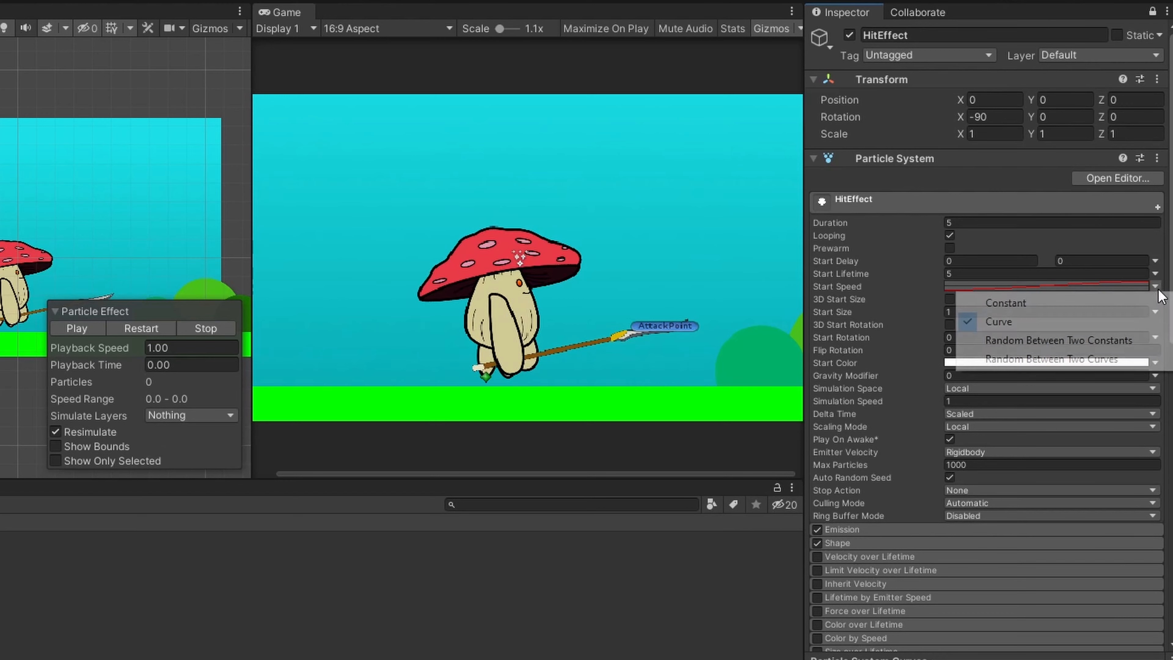
click(1125, 303)
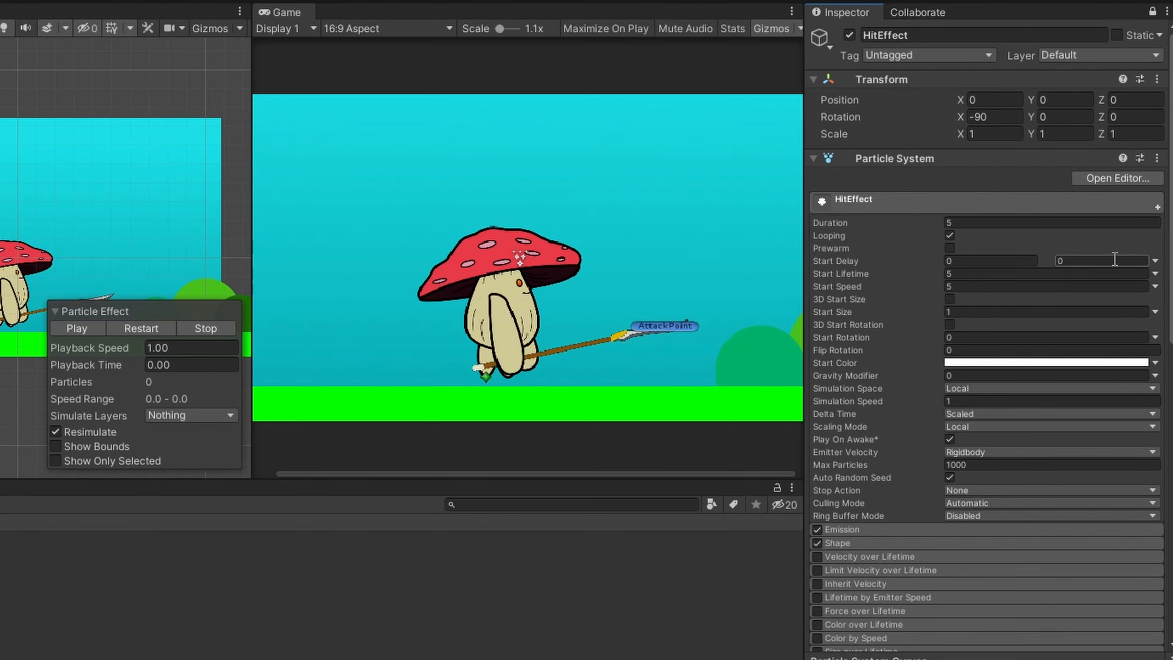
click(1155, 260)
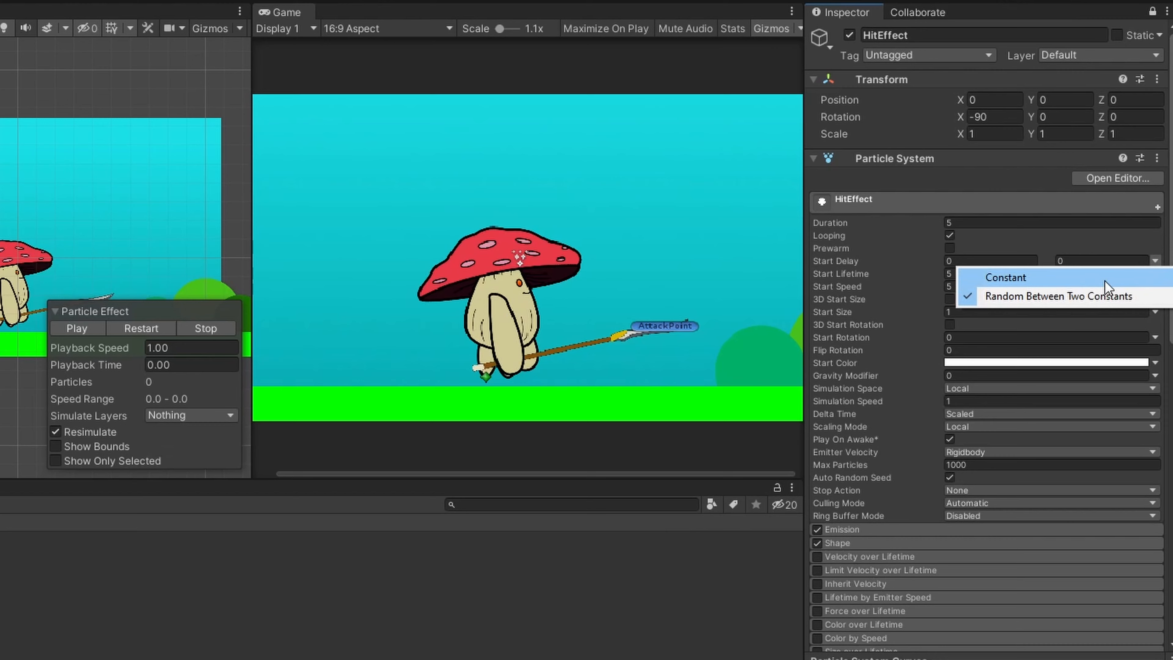
click(1104, 277)
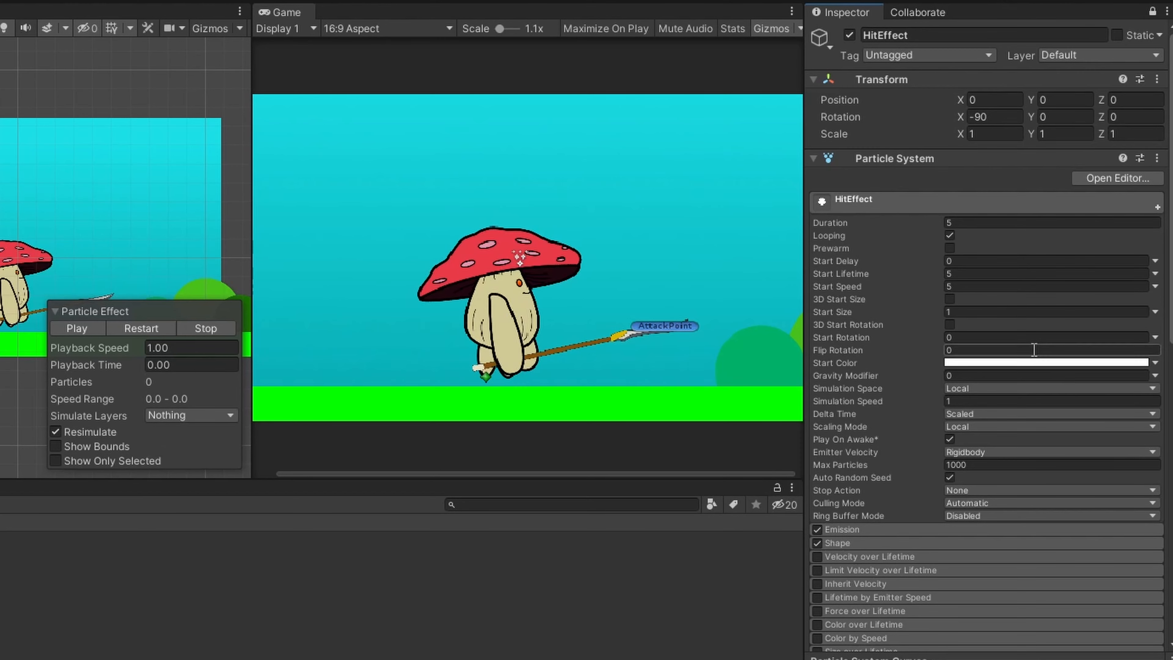
Step: Set the particles' start color to dark red
click(1025, 362)
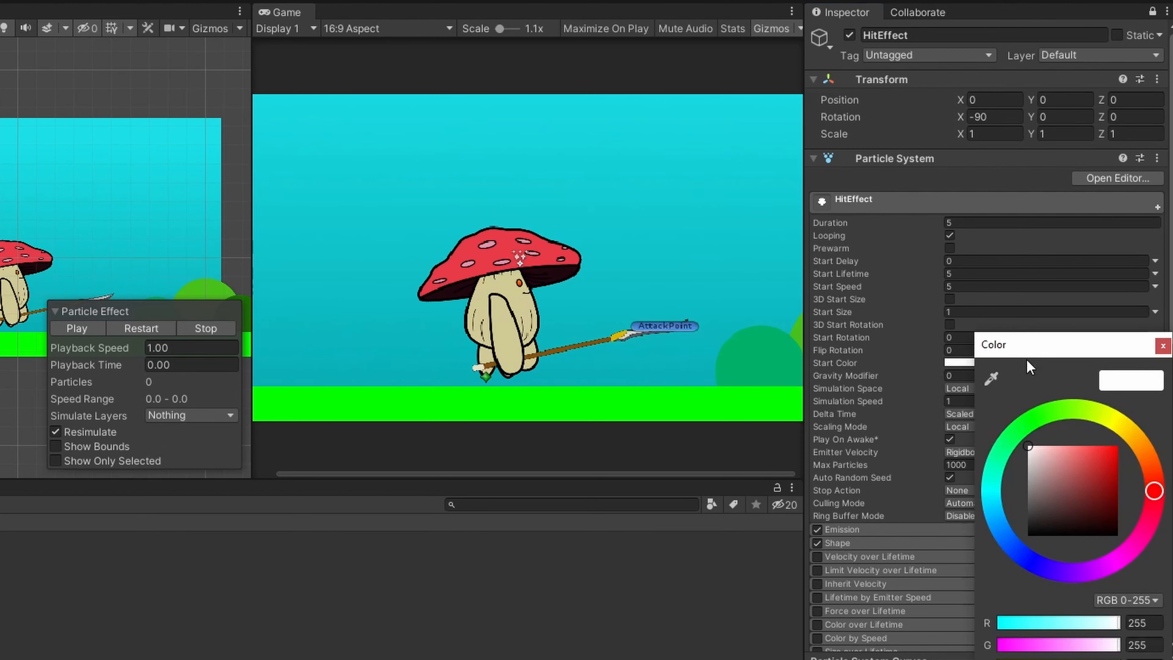
click(991, 378)
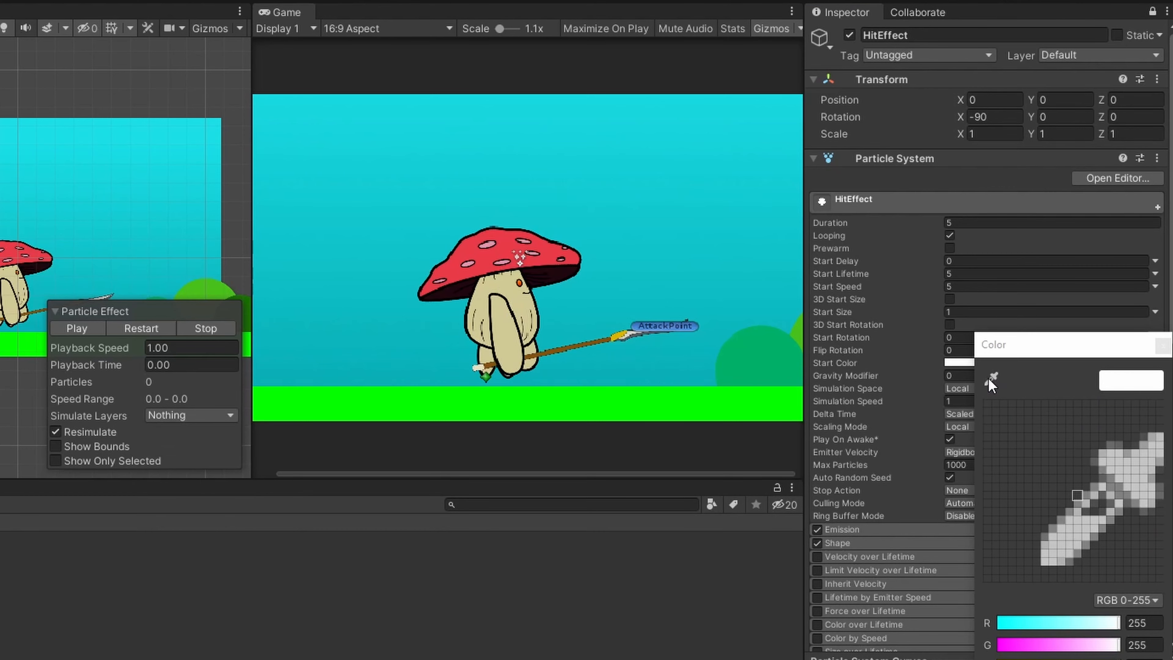
click(988, 378)
drag(1113, 518, 1118, 502)
click(1162, 346)
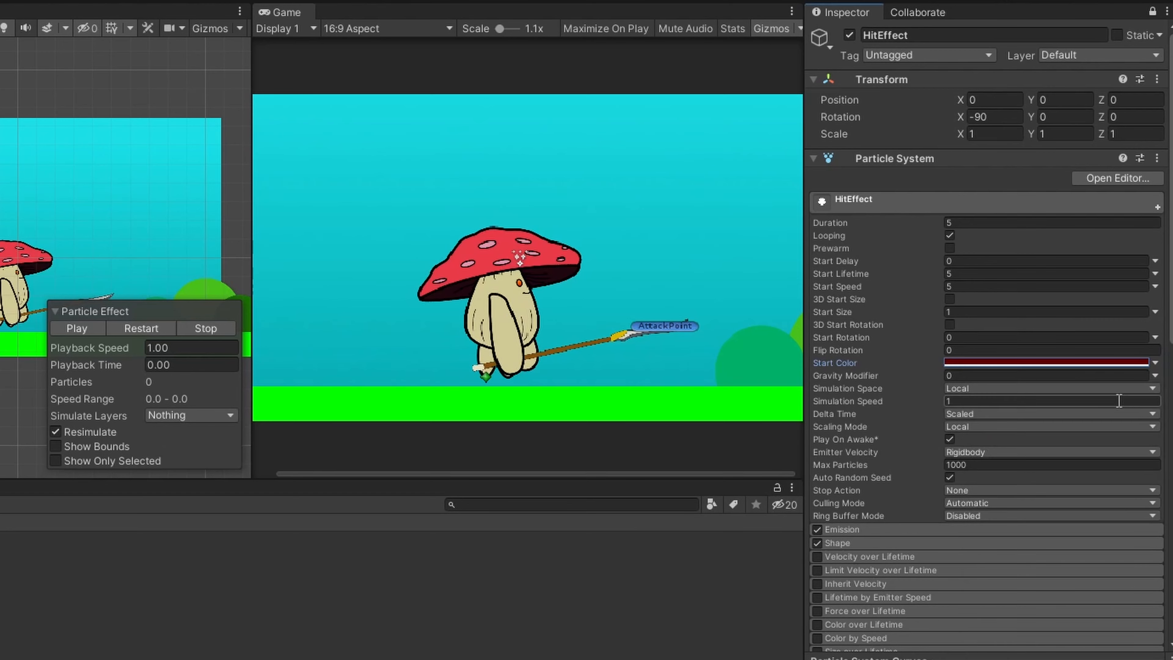
Step: Set the start color mode to Random Between Two Colors and make the first color orange
click(1155, 364)
click(1093, 412)
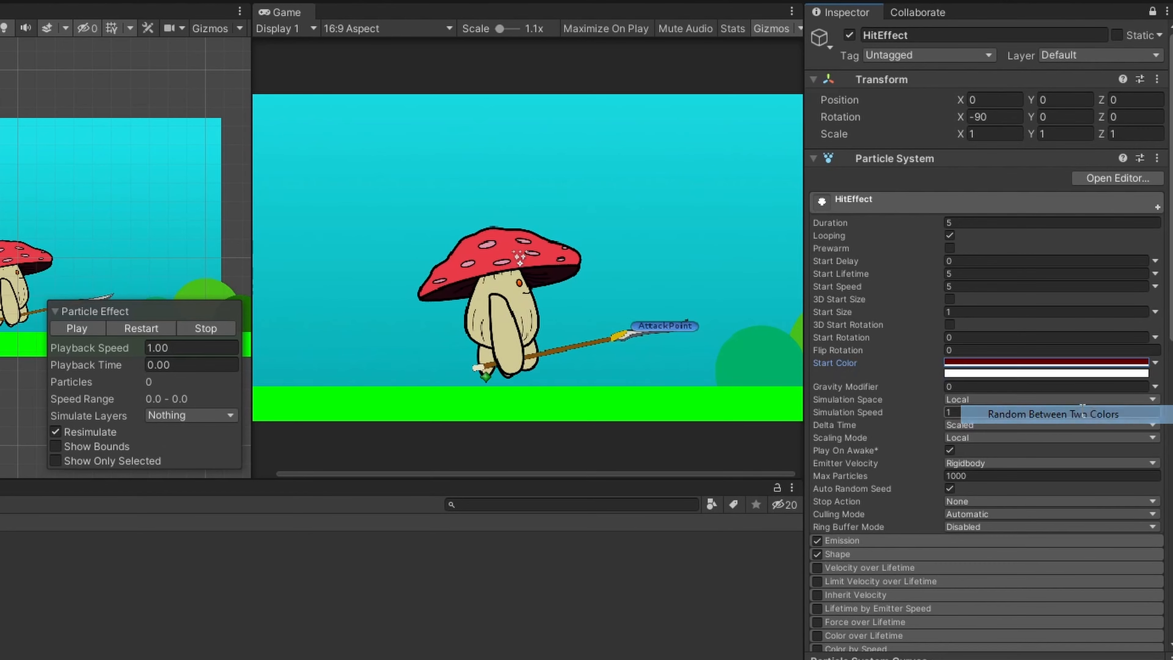
click(1019, 364)
drag(1153, 499, 1152, 478)
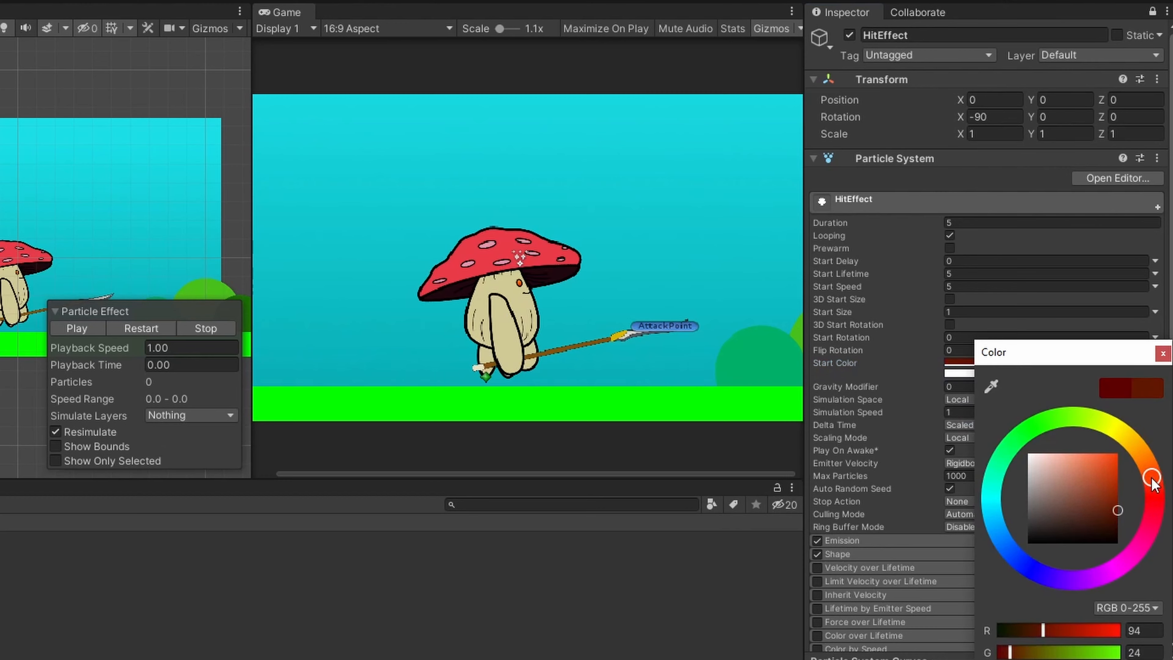
click(1099, 457)
click(1162, 354)
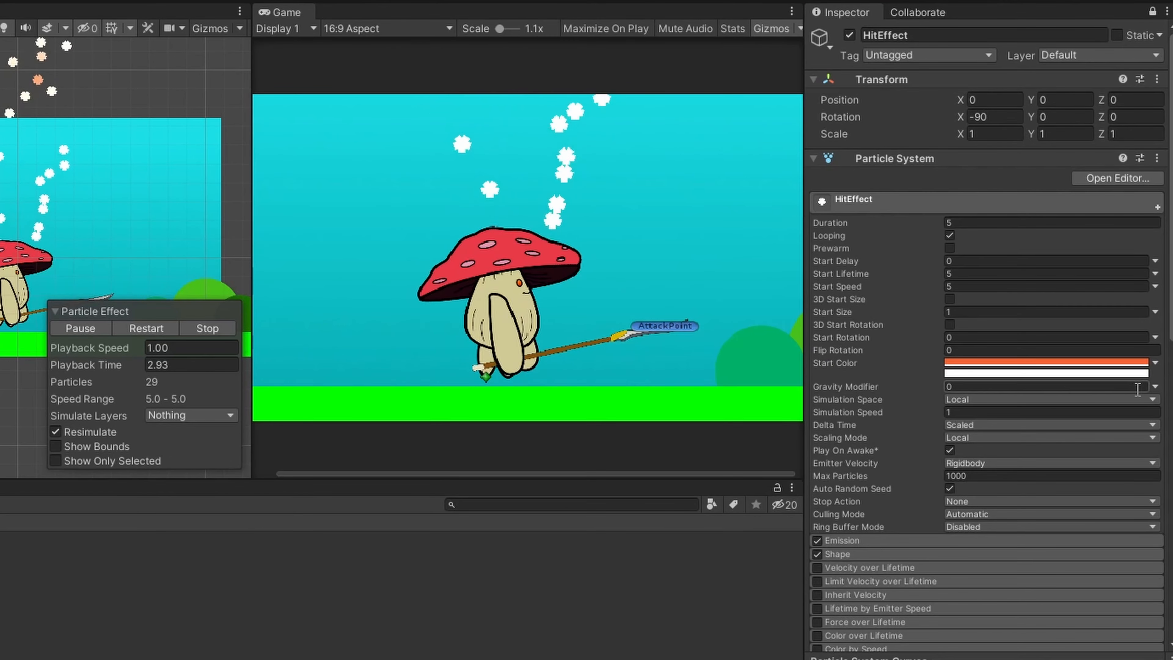
Step: Set the second start color to a bright red with a red value of 224
click(1154, 363)
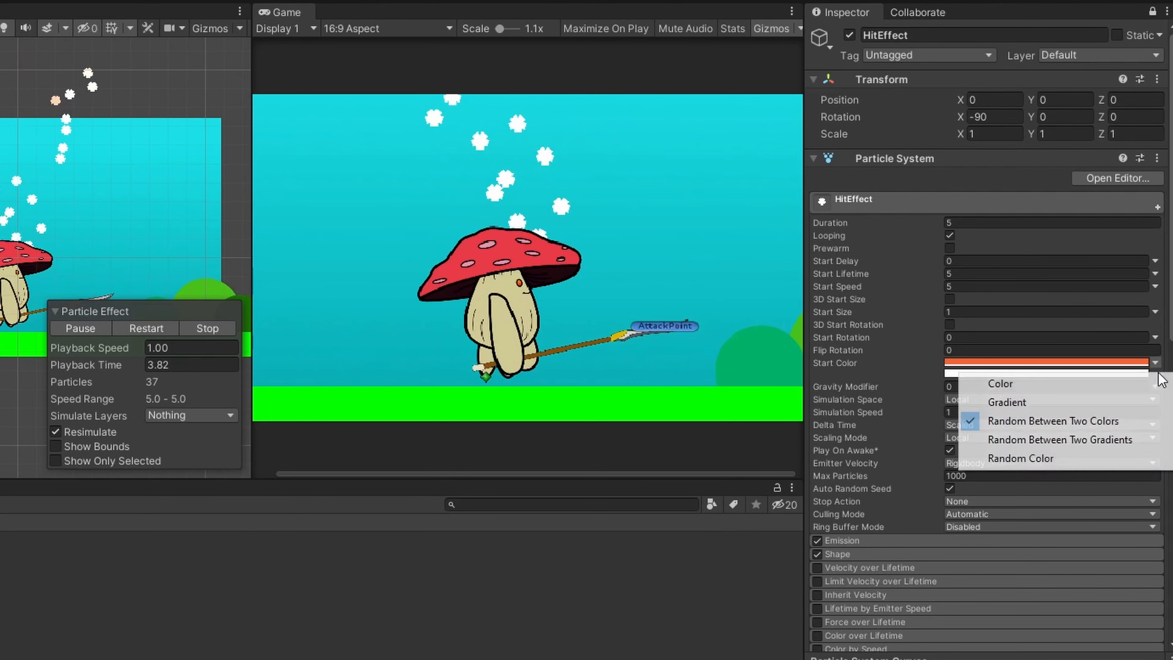
click(988, 420)
click(984, 372)
click(1105, 474)
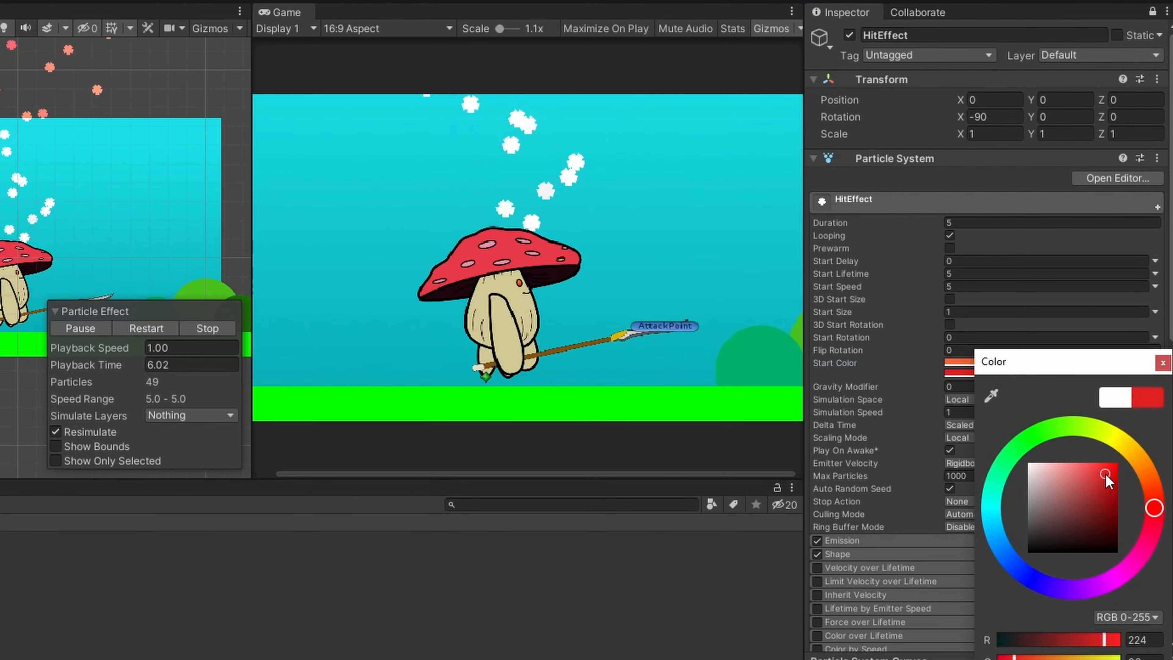
click(1162, 363)
Step: Examine the particle system's settings and the colors of the rising particles against the Scene view's background
scroll(1030, 454, down, 12)
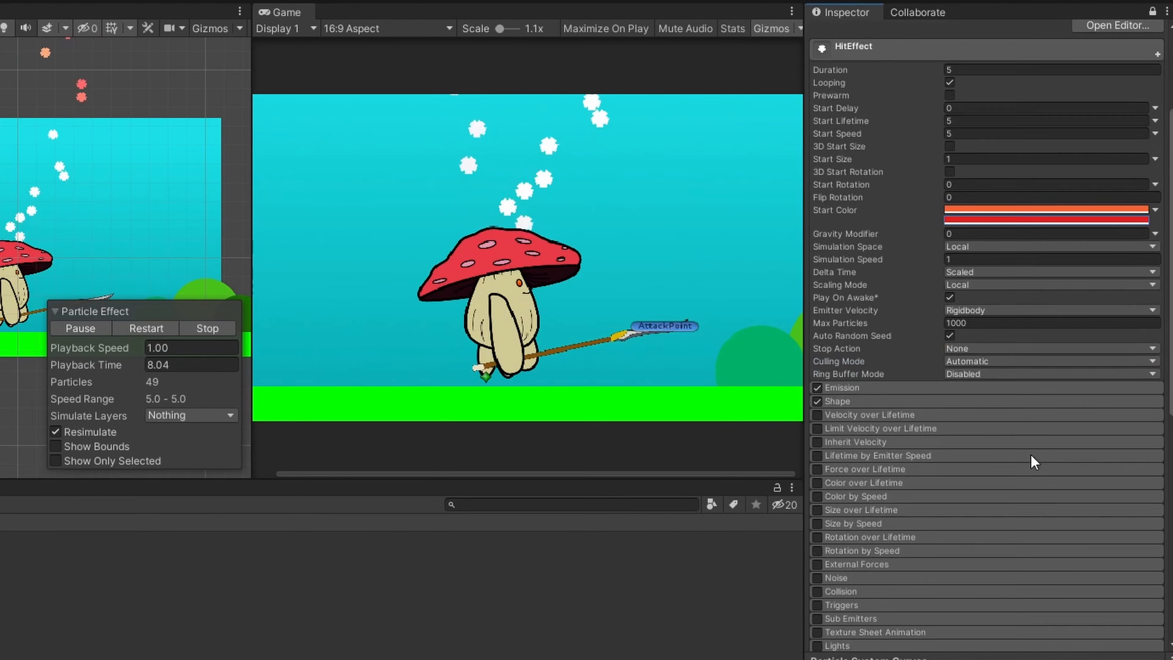
scroll(1001, 450, up, 10)
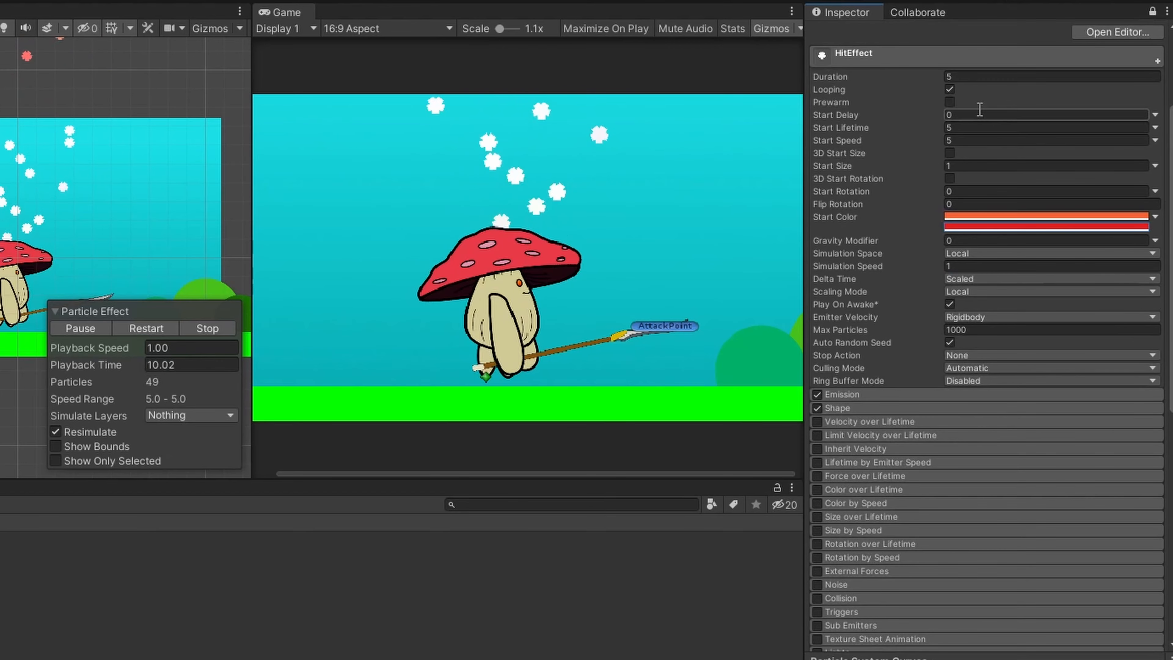
scroll(983, 185, up, 3)
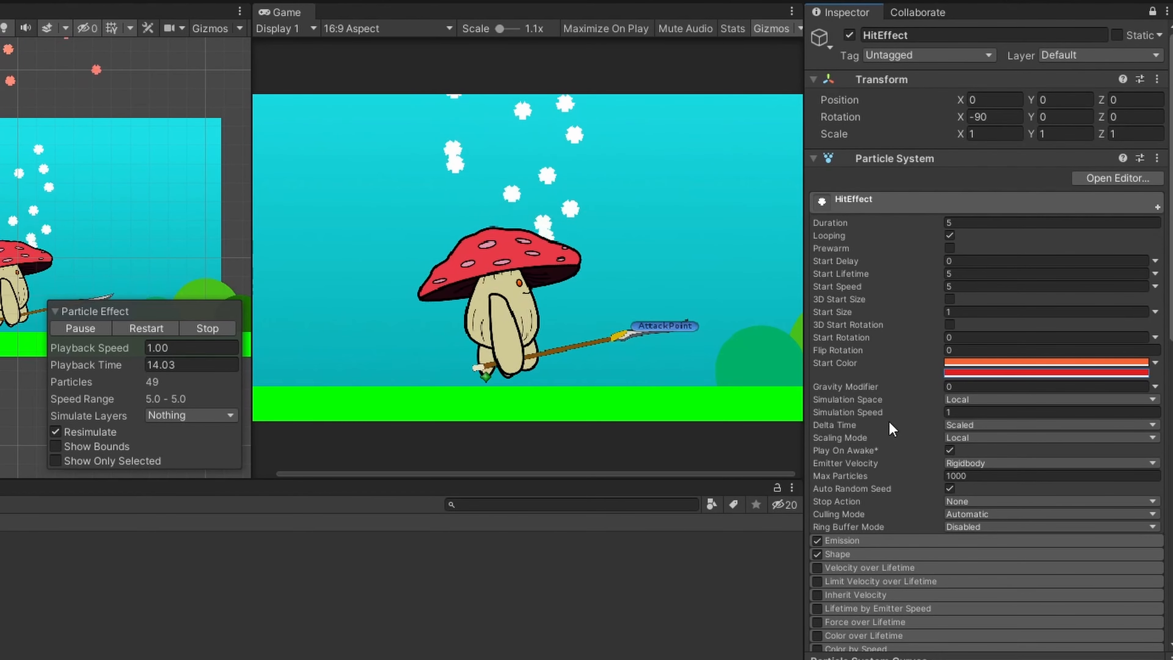
middle_drag(105, 156, 143, 268)
middle_drag(60, 73, 38, 32)
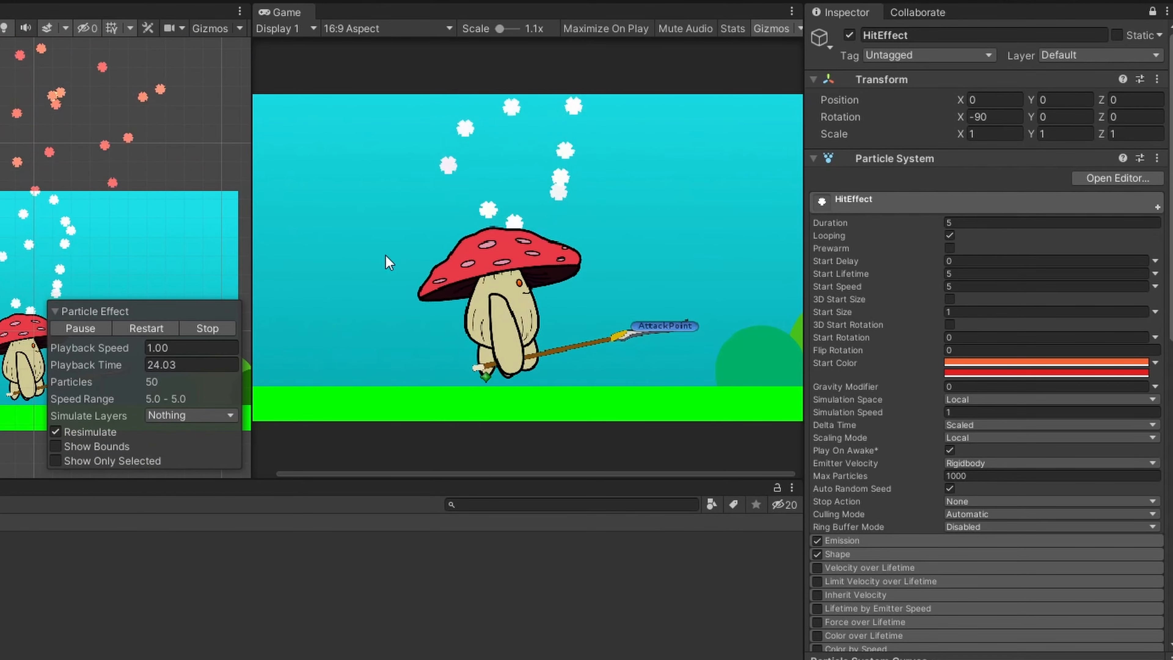
mouse_move(46, 140)
middle_down()
mouse_move(51, 89)
mouse_move(27, 126)
middle_up()
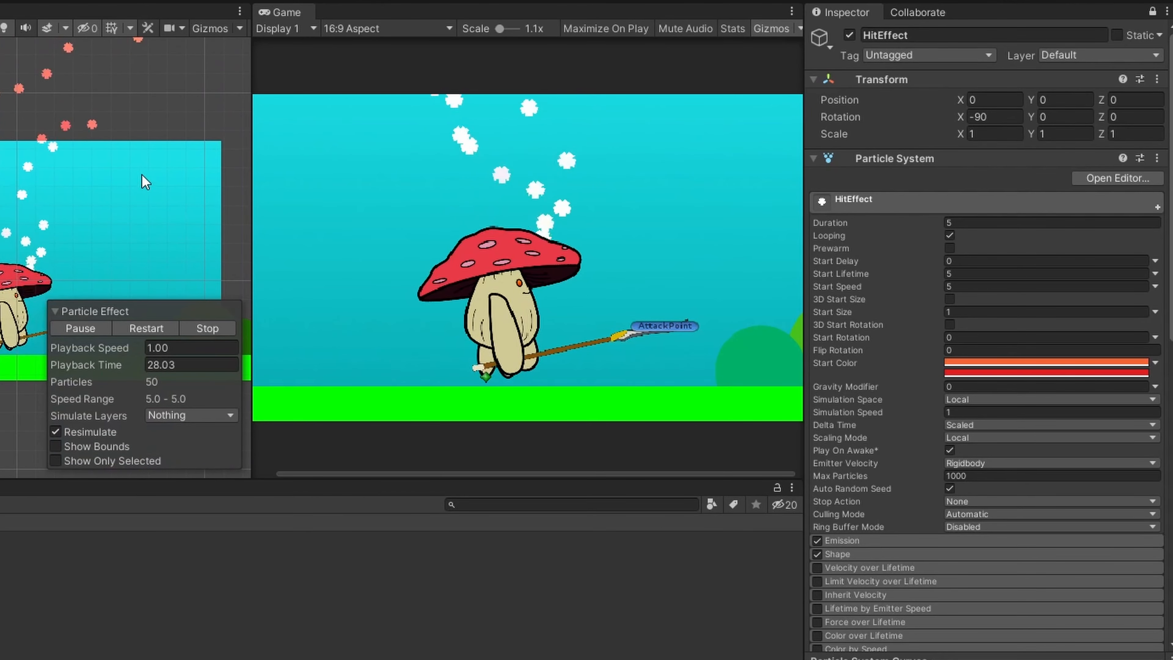
middle_drag(68, 167, 69, 455)
Step: Set the Emission module's Rate over Time to 0
scroll(897, 103, down, 10)
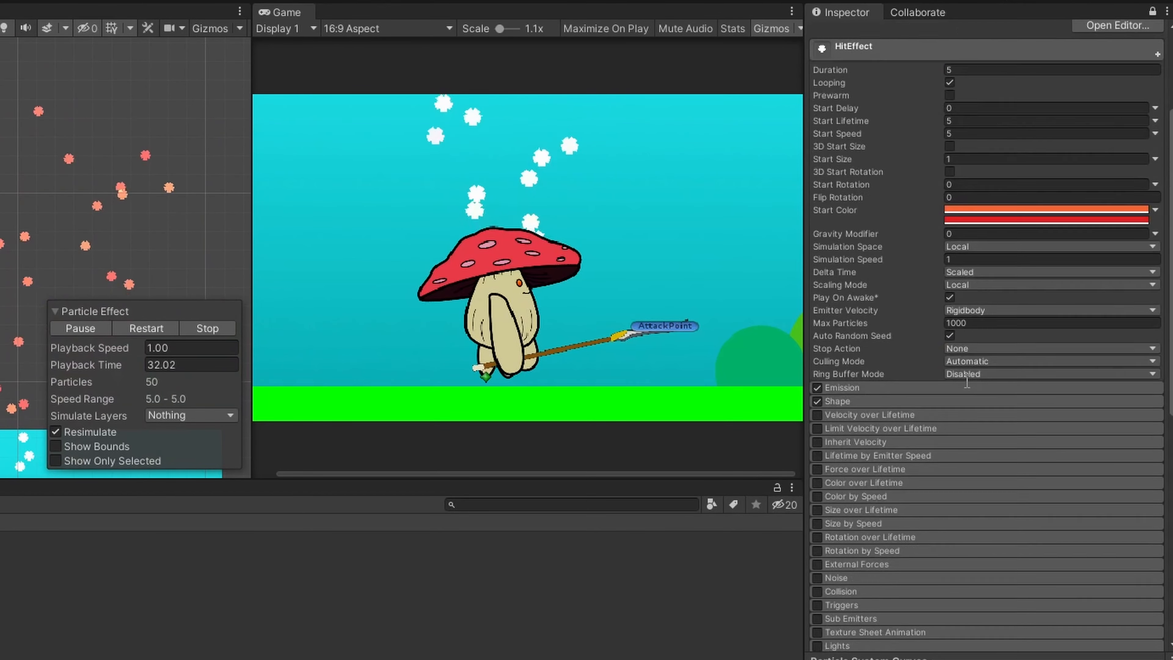
click(856, 234)
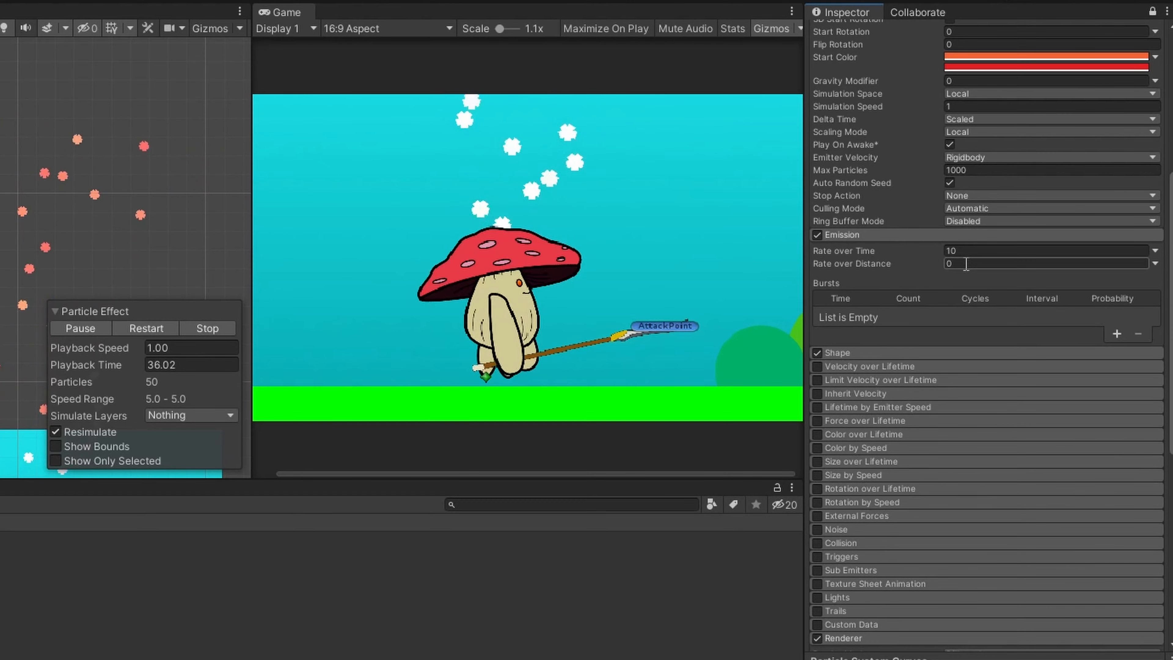
click(971, 251)
double_click(972, 252)
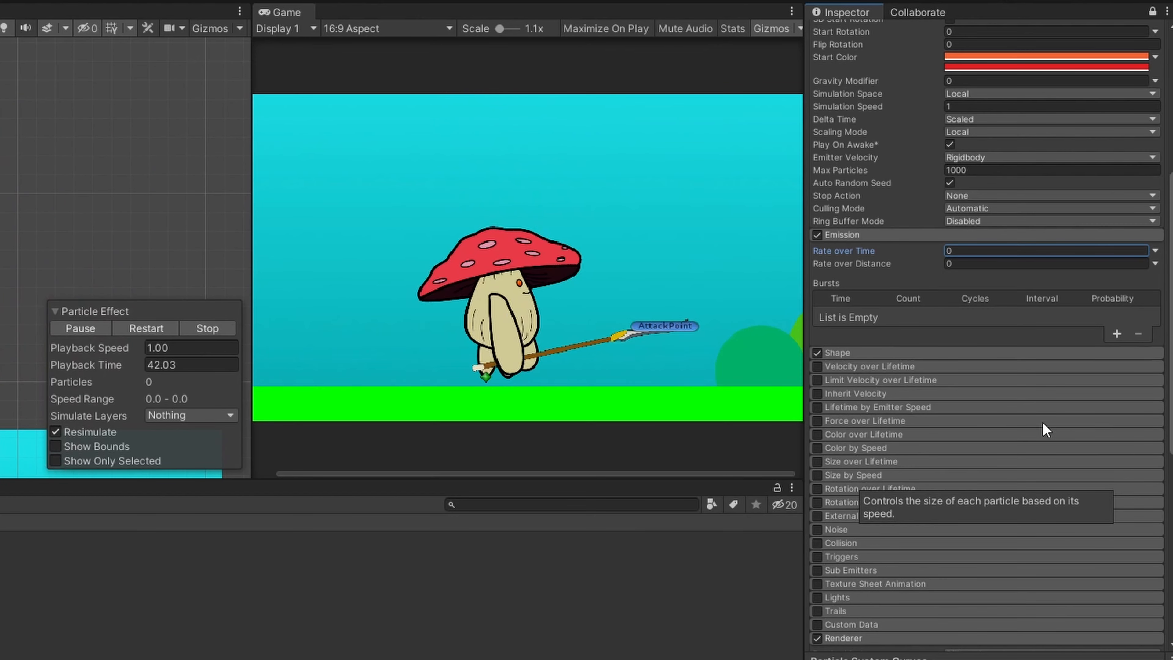
text(0)
key(BackSpace)
text(1)
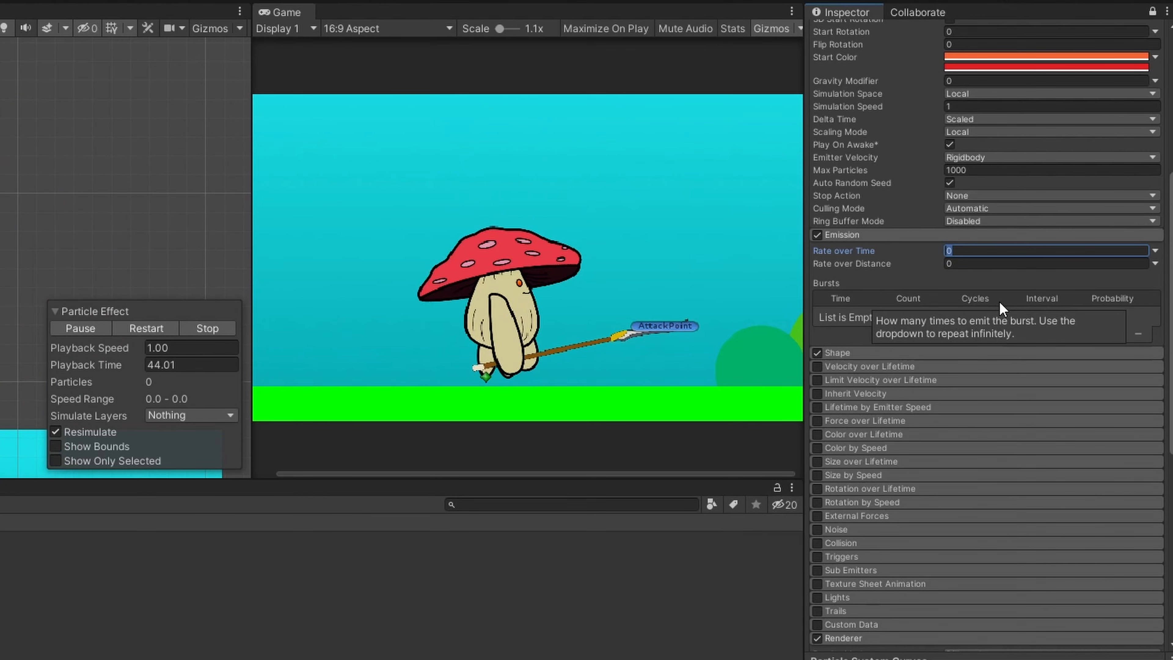
Step: Try a Rate over Time of 100 in the Emission module, and restore the rate to 0
text(00)
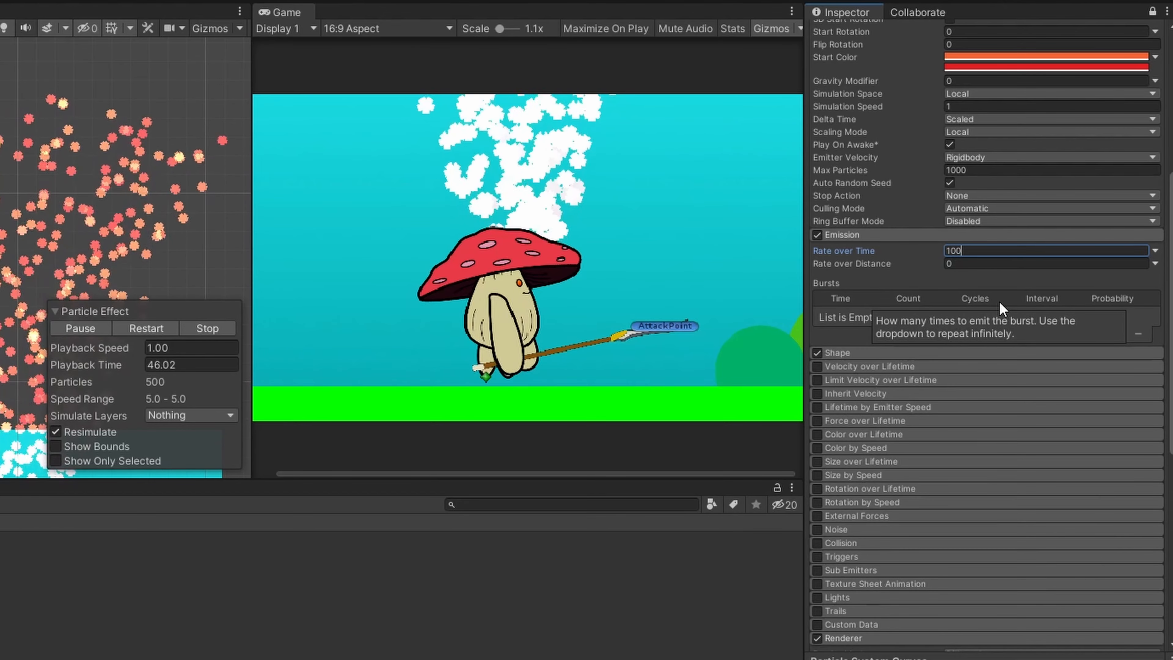
key(BackSpace)
key(BackSpace)
key(BackSpace)
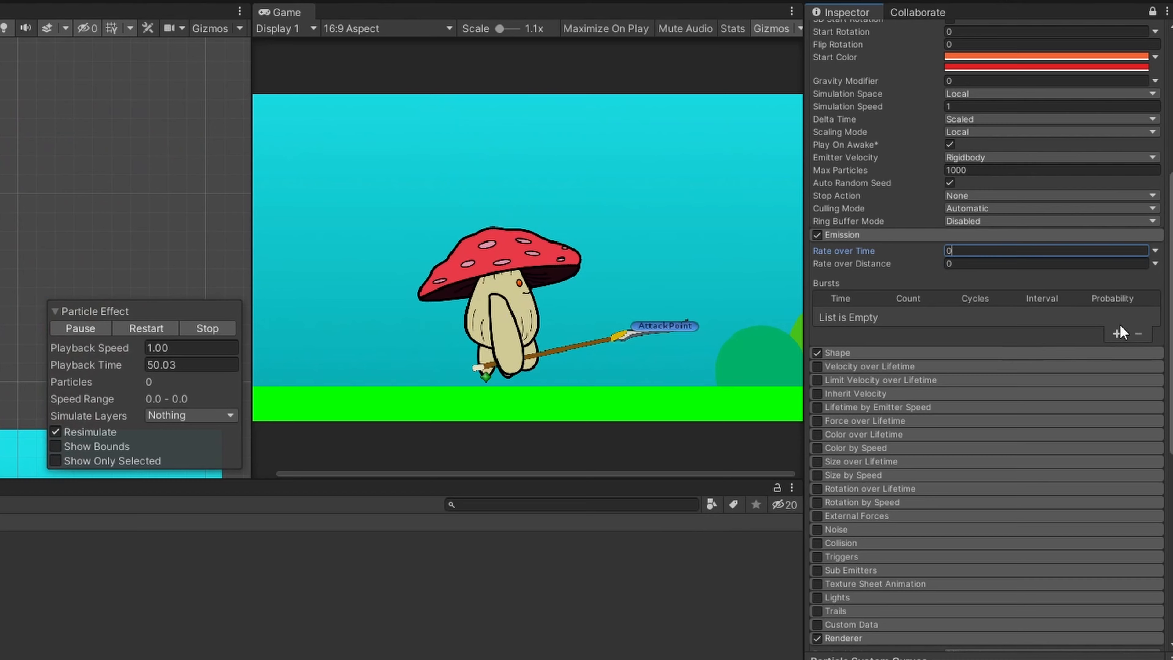
text(0)
Step: Add a burst with a count of 30 to the Emission module and set the emitter's Shape to Circle
click(1115, 332)
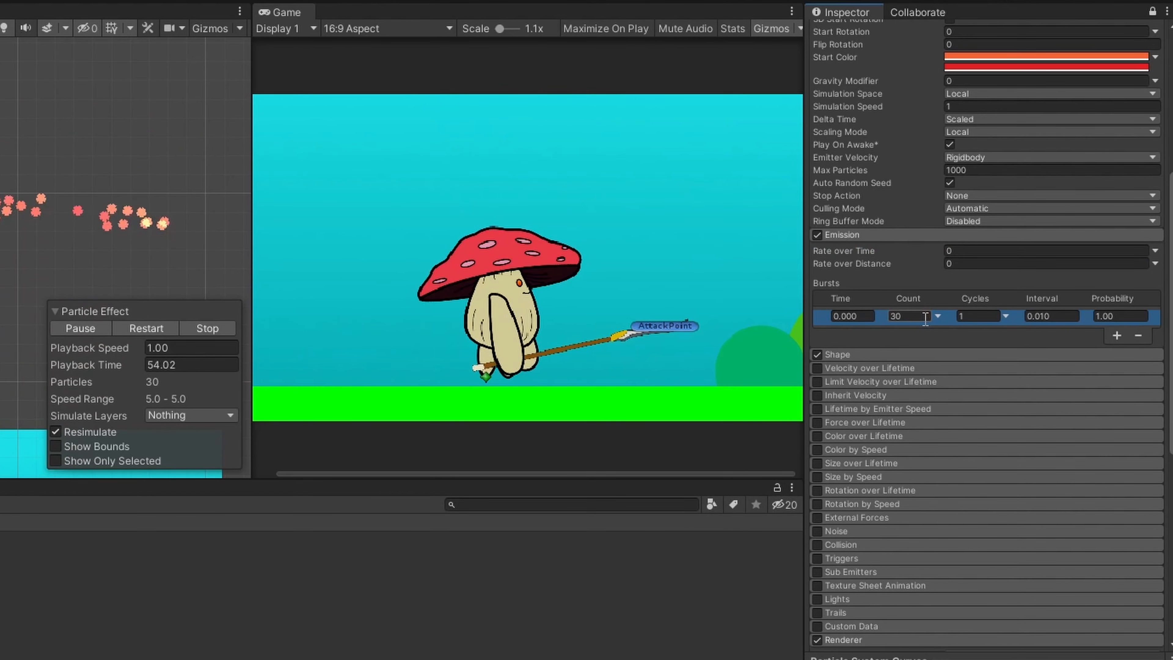
click(831, 354)
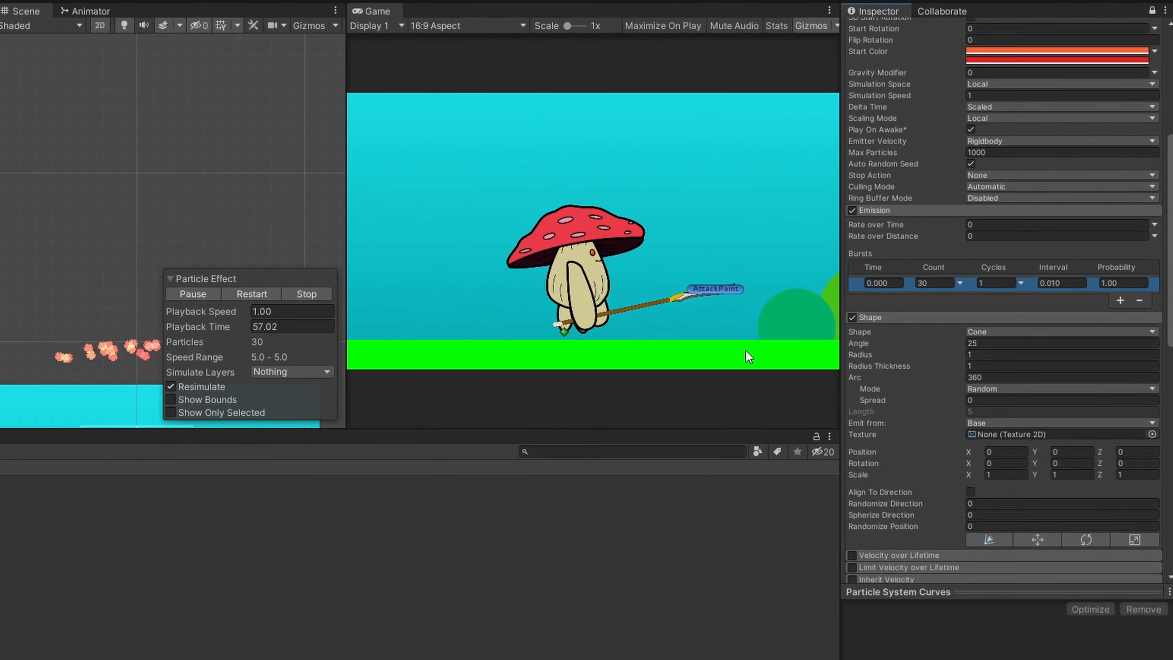
middle_drag(226, 241, 214, 46)
middle_drag(345, 135, 326, 103)
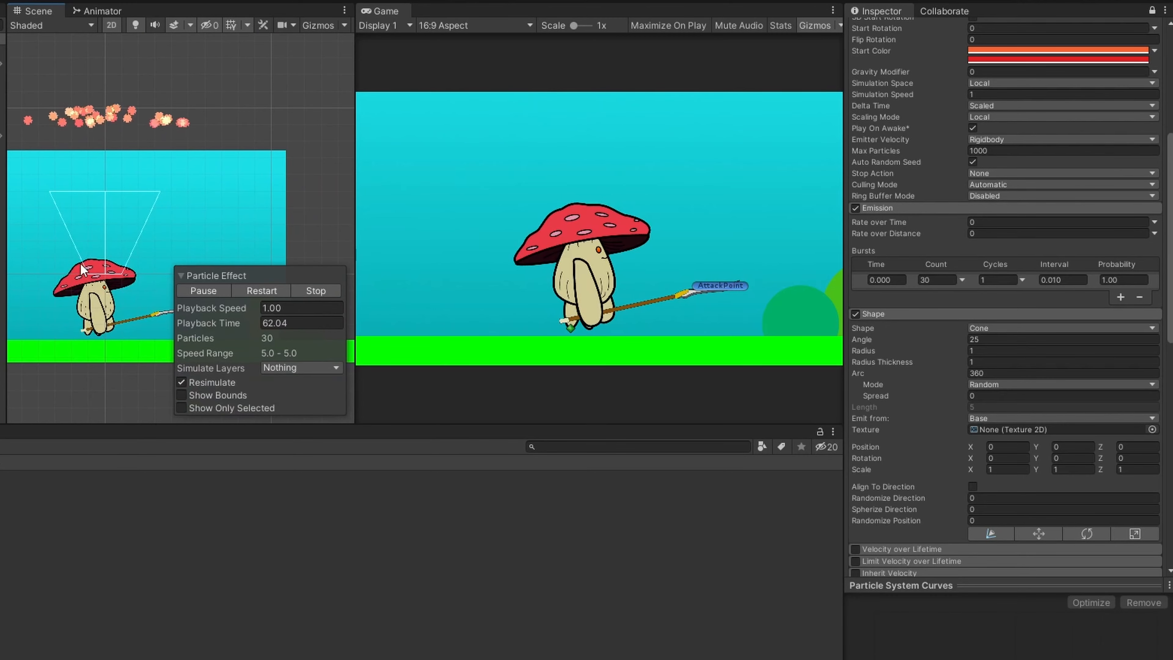
click(1033, 329)
click(1055, 505)
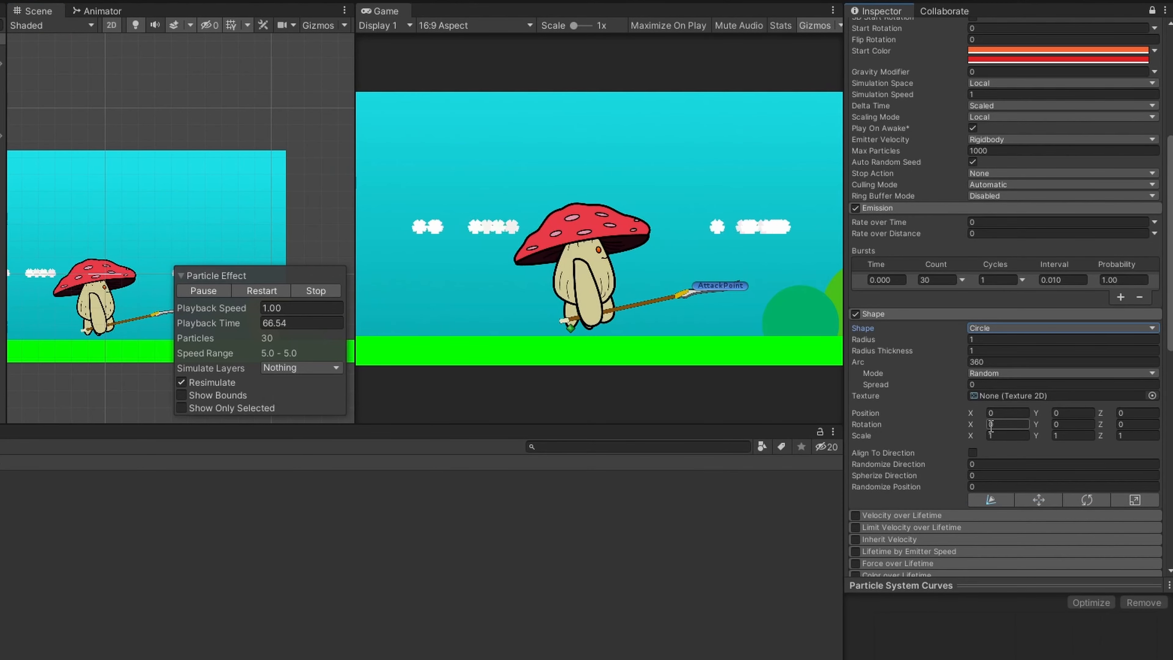
Step: Replay the particle effect several times to examine how the circular burst spreads and how its colors show against the background
scroll(949, 155, up, 6)
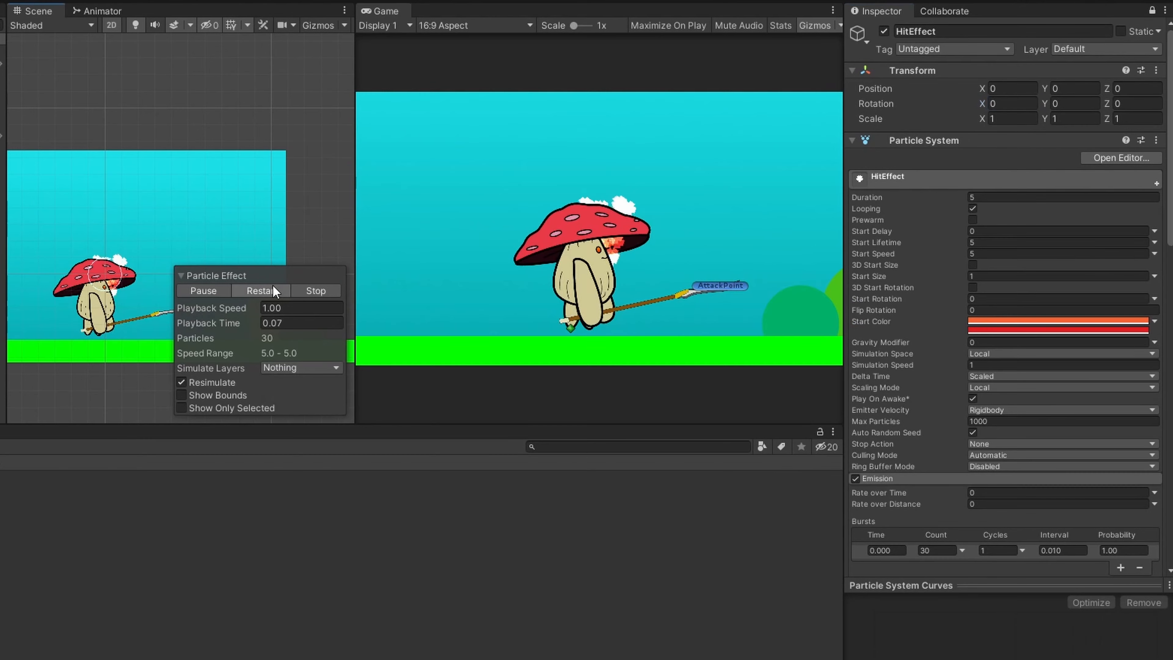
click(261, 290)
click(262, 291)
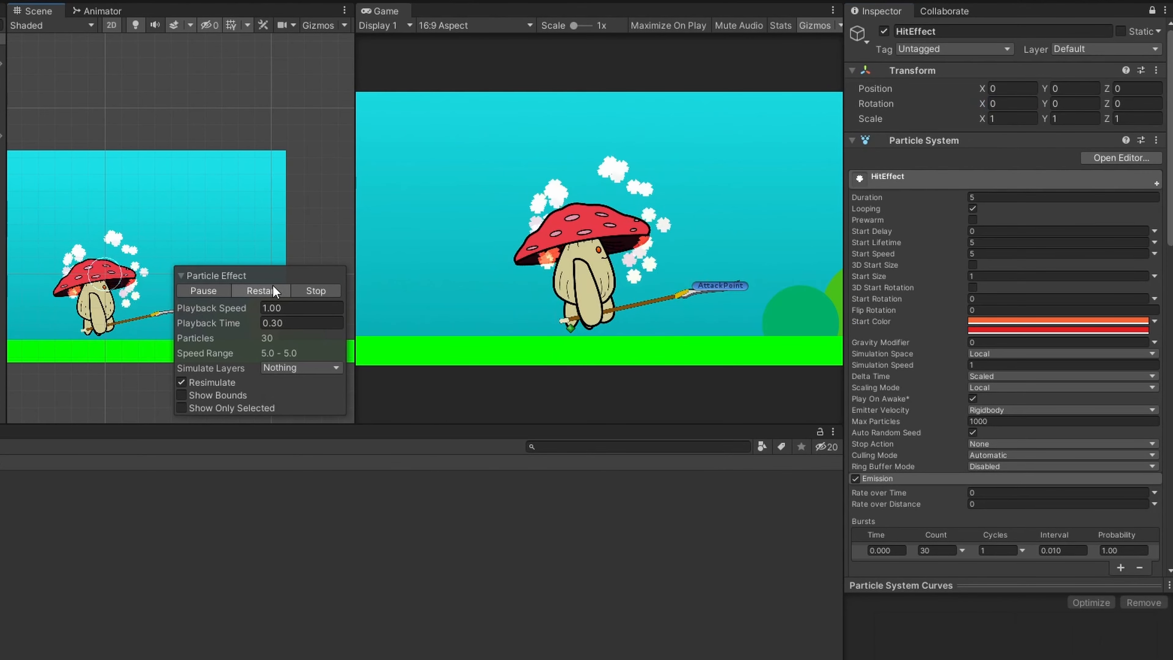
click(261, 290)
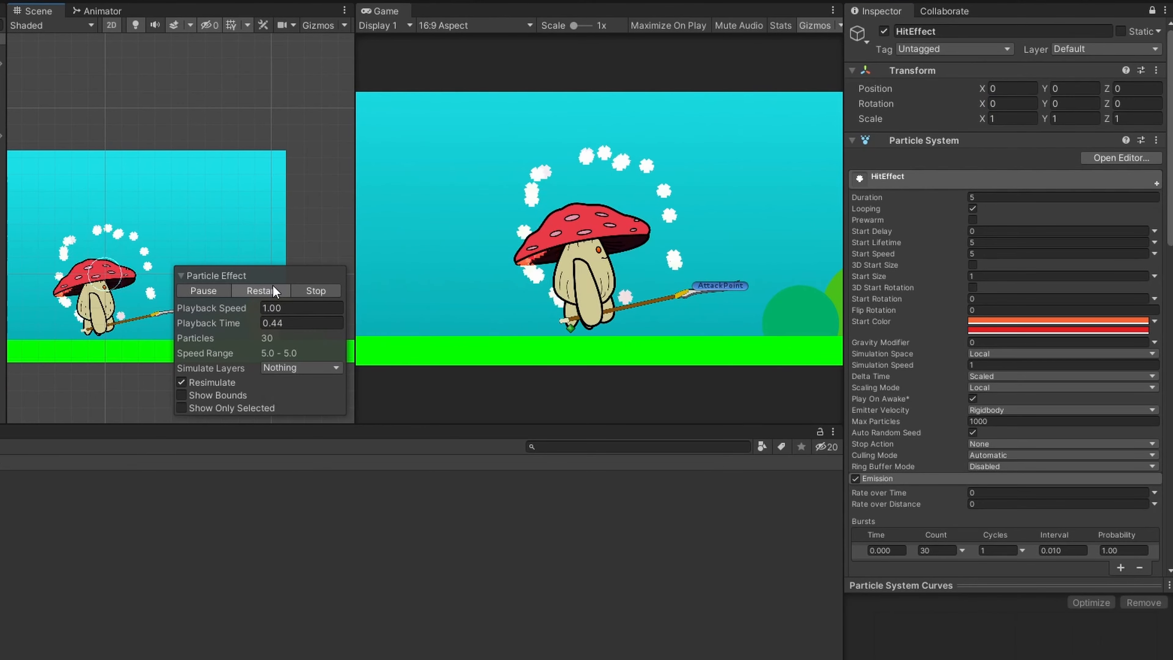
click(261, 290)
click(261, 290)
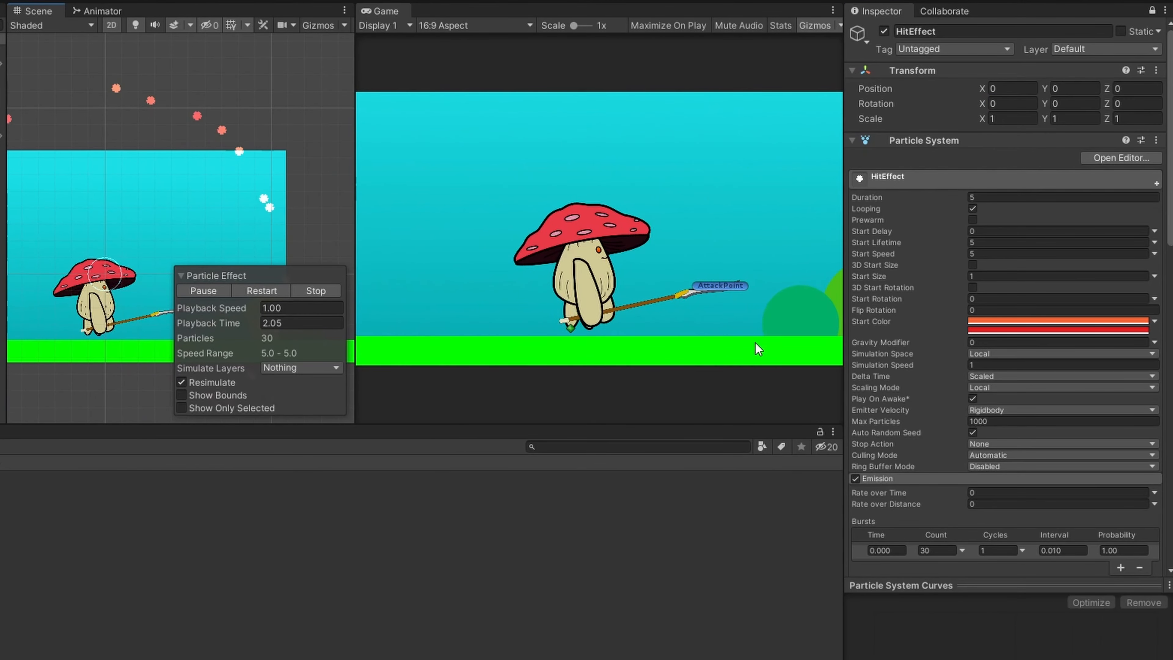
click(261, 290)
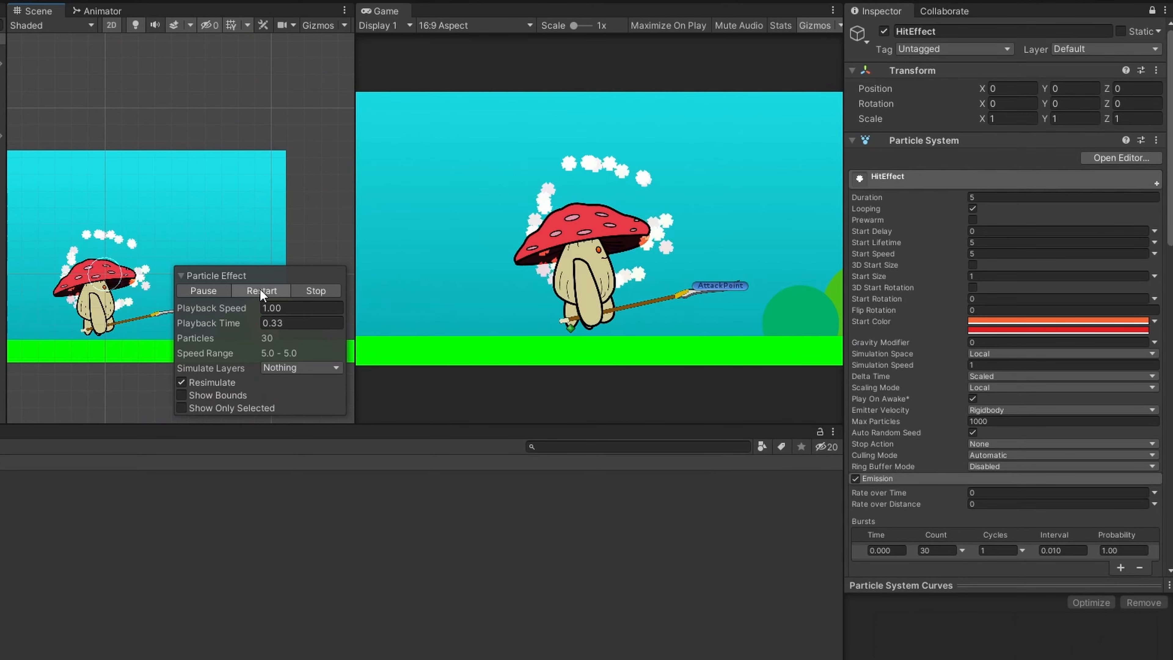
click(261, 290)
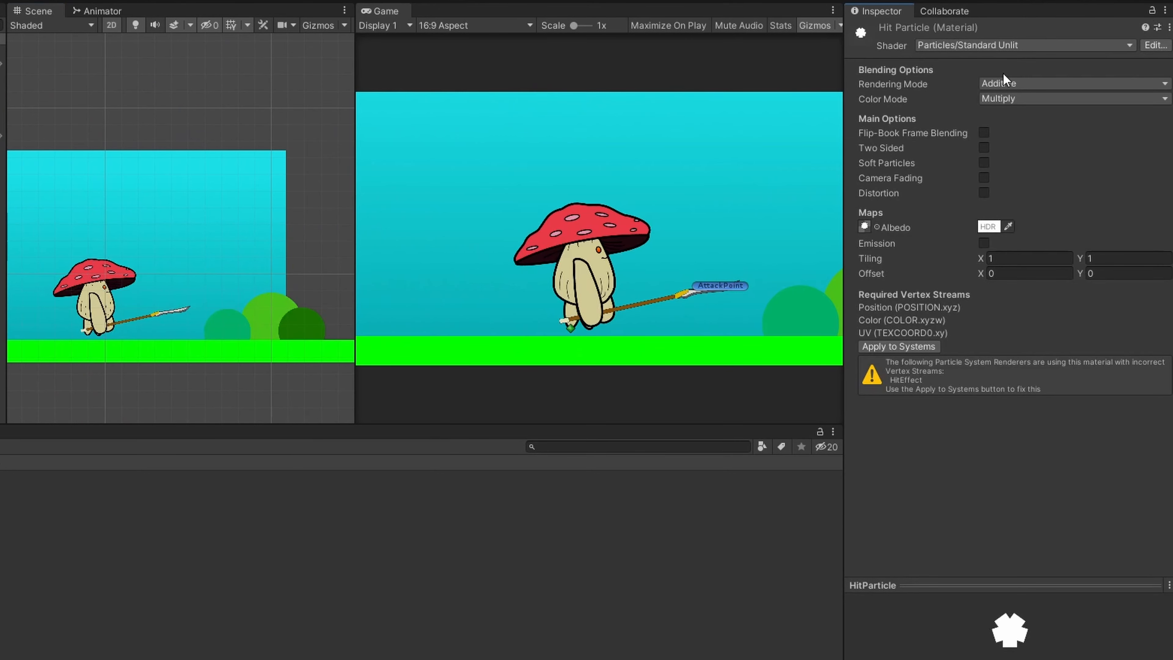
Step: Try the Opaque rendering mode on the Hit Particle material and replay the HitEffect to check the particles
click(1003, 82)
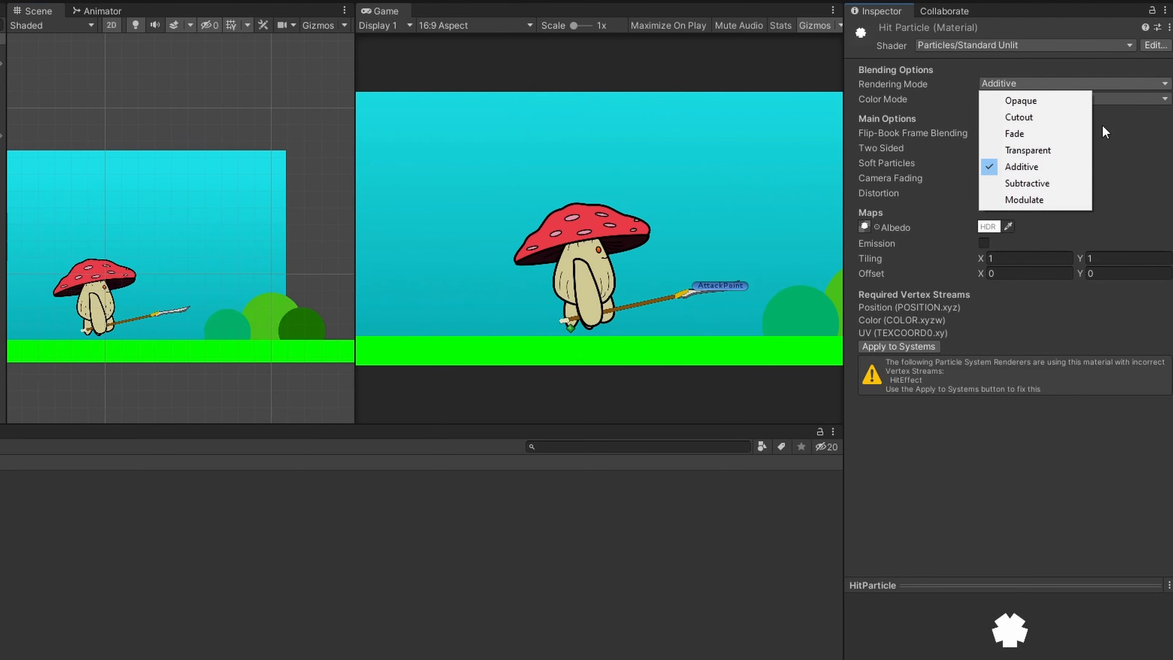
click(1049, 103)
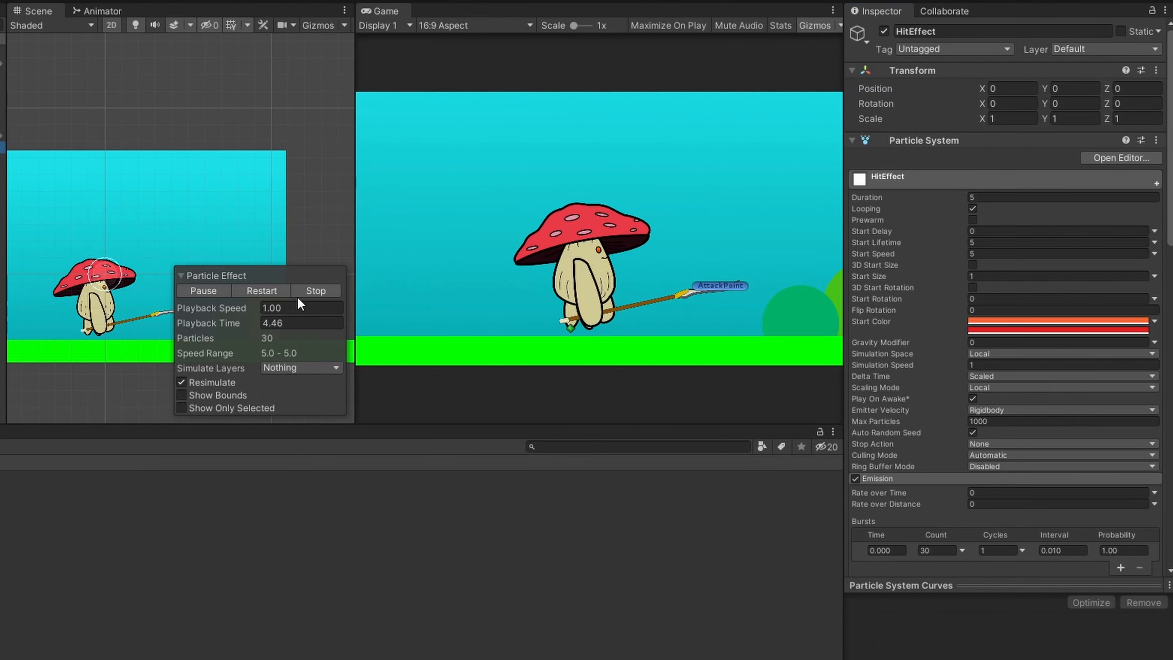
click(272, 292)
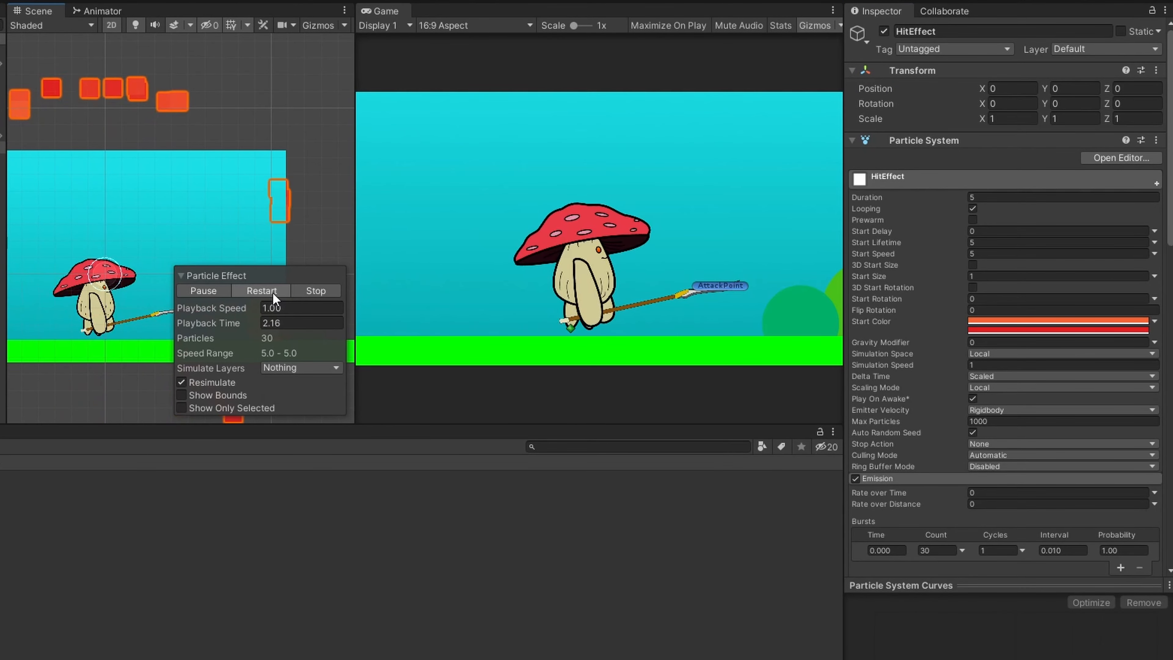
click(272, 291)
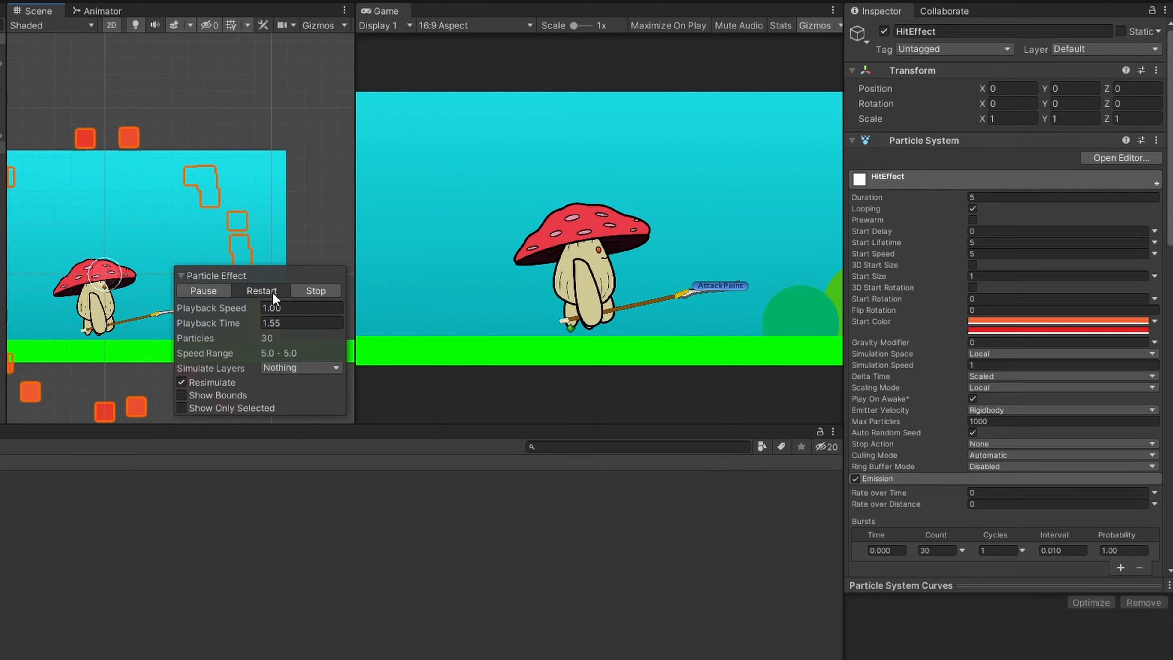
click(272, 292)
Step: Try the Transparent and Cutout rendering modes on the Hit Particle material
click(1, 531)
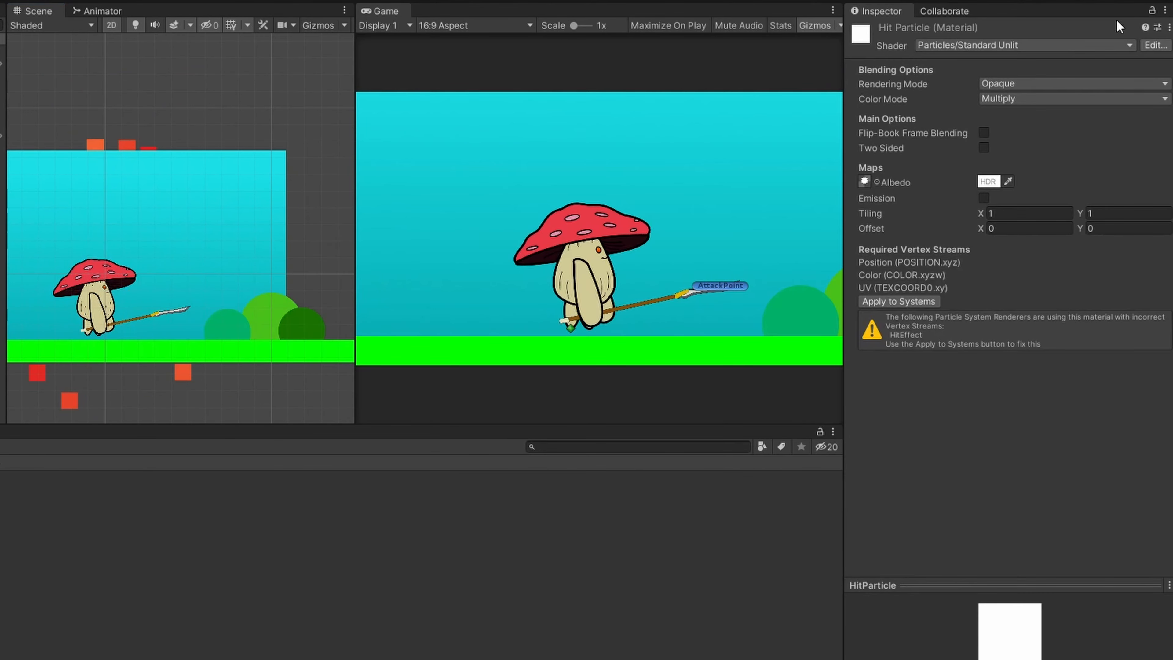
click(1013, 84)
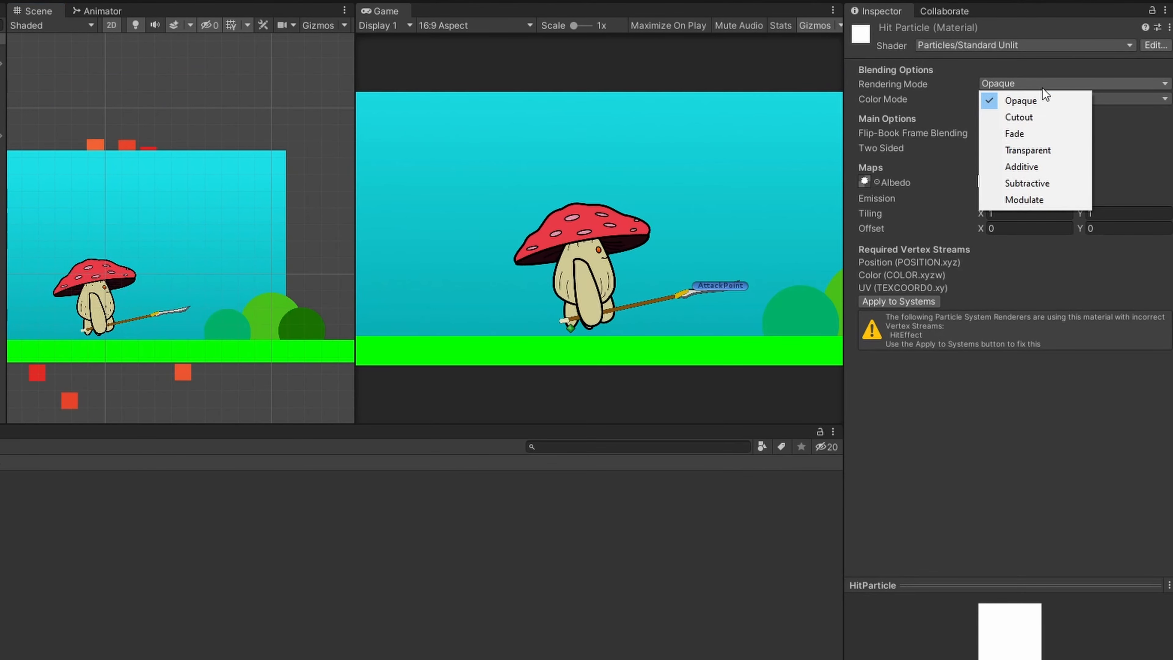
click(1048, 151)
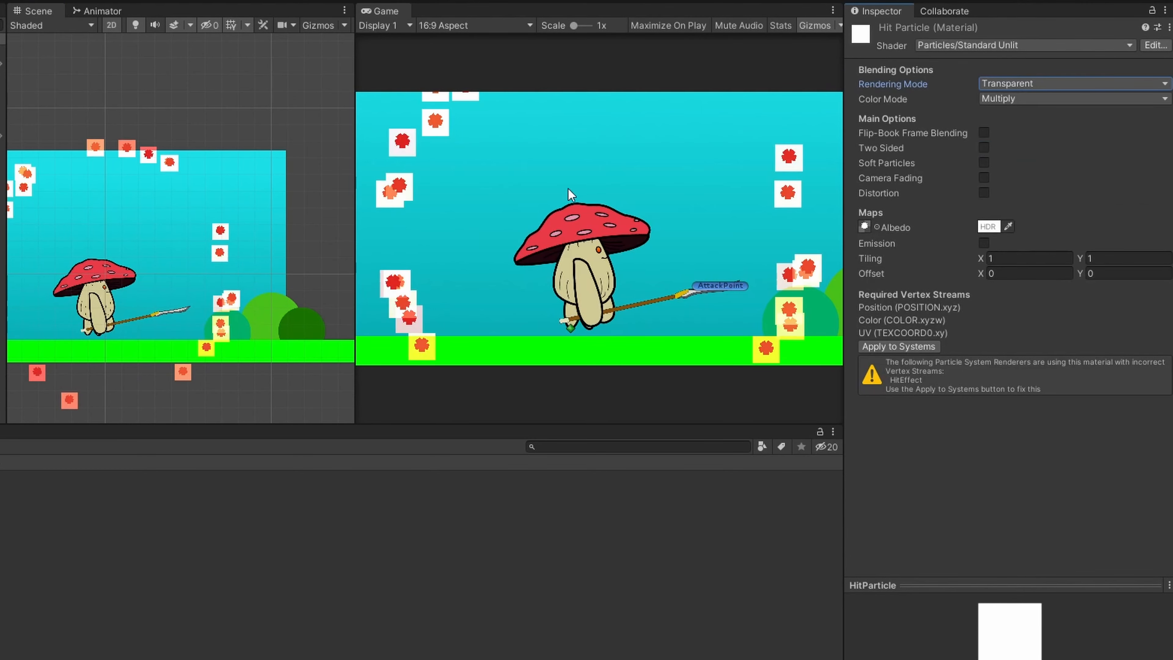
click(1009, 82)
click(1023, 115)
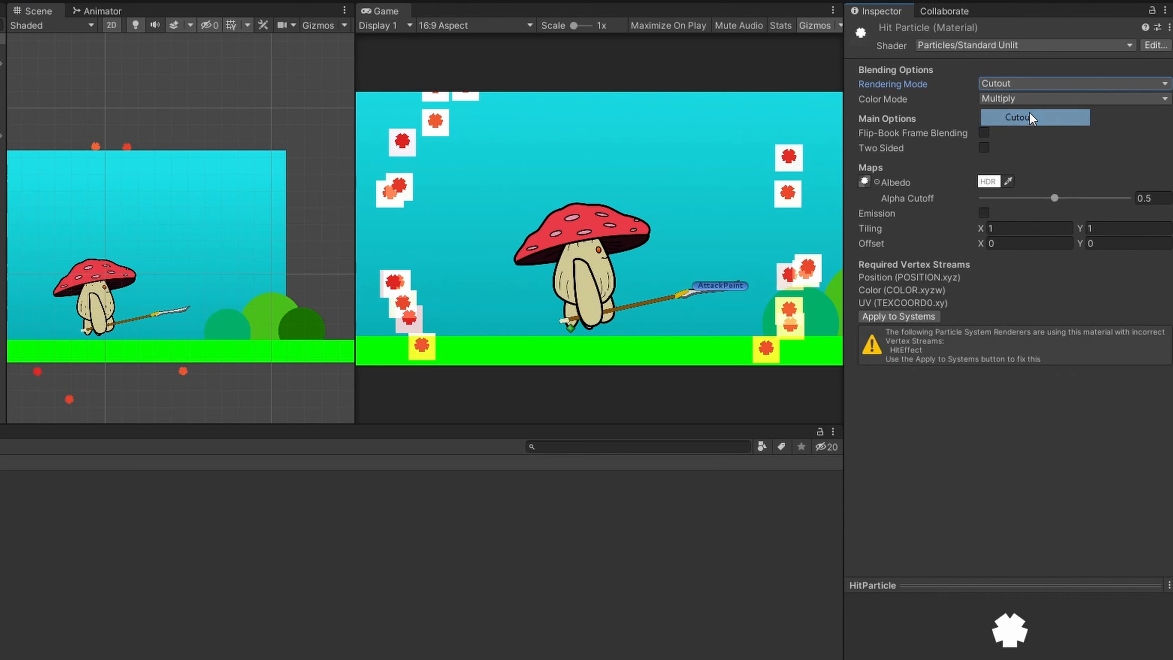
Step: Set the Hit Particle material's Rendering Mode to Fade and replay the HitEffect
click(1020, 83)
click(1020, 133)
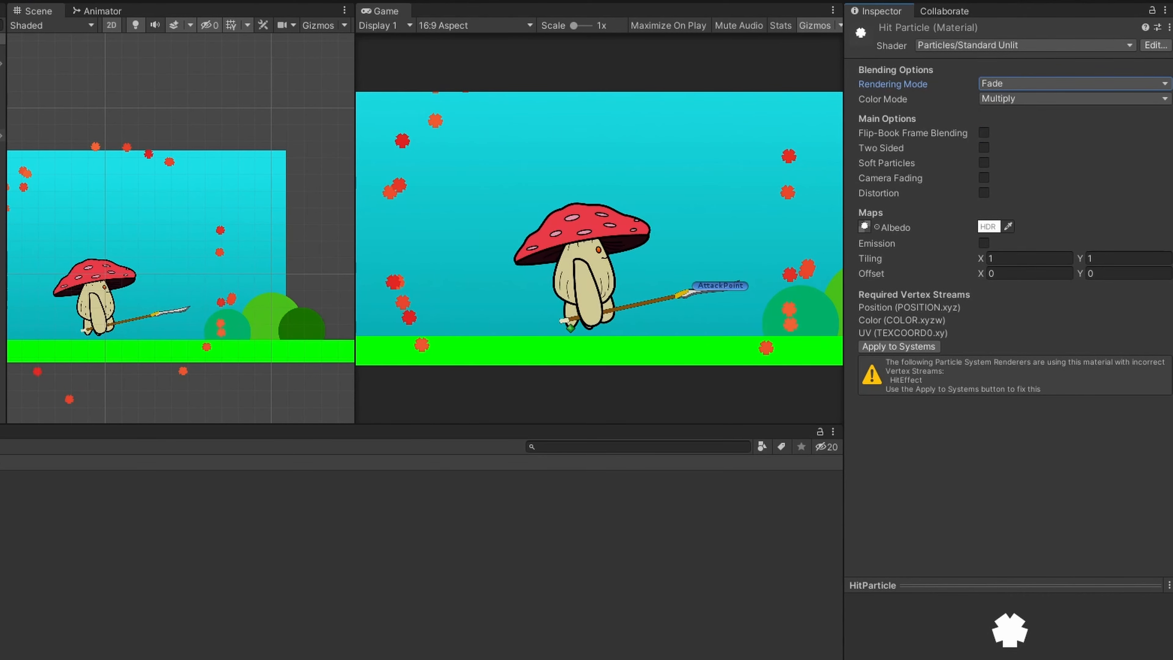
click(3, 147)
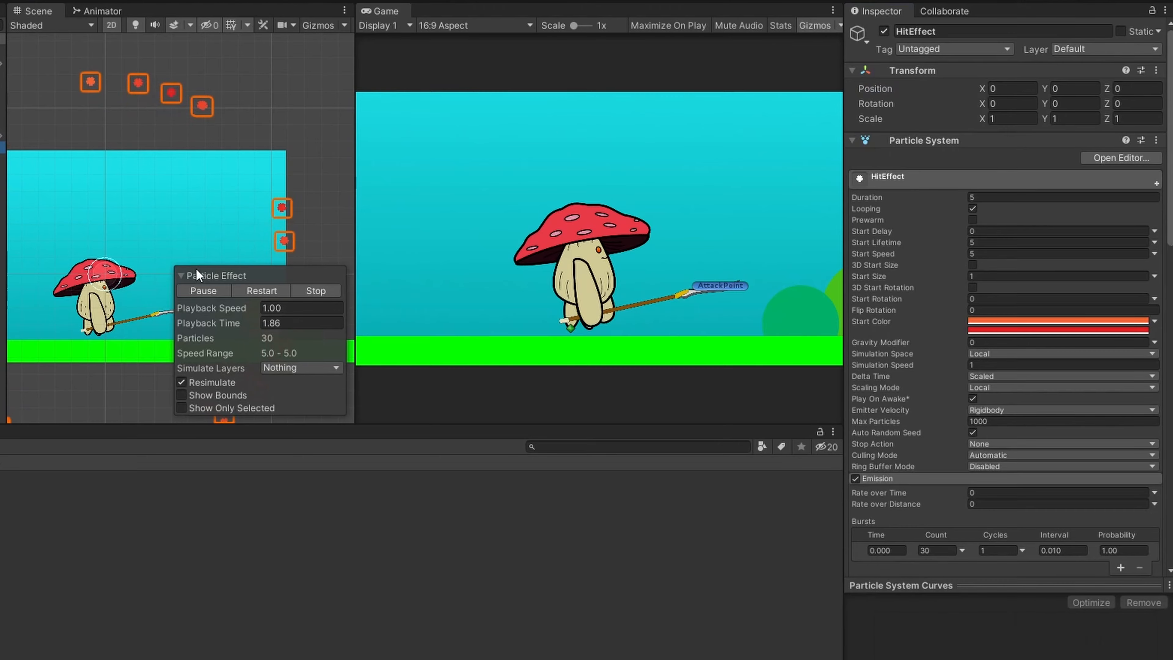
click(265, 294)
Step: Look through HitEffect's Shape, lifetime and Renderer modules for further settings to adjust
scroll(973, 302, down, 9)
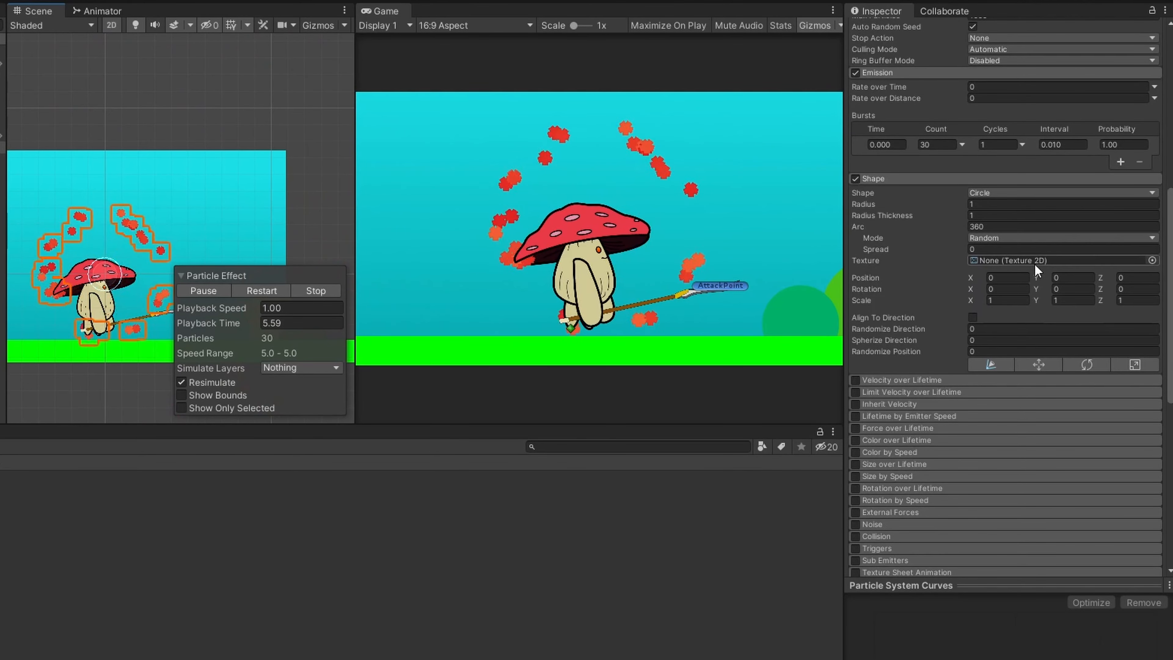
scroll(917, 323, down, 3)
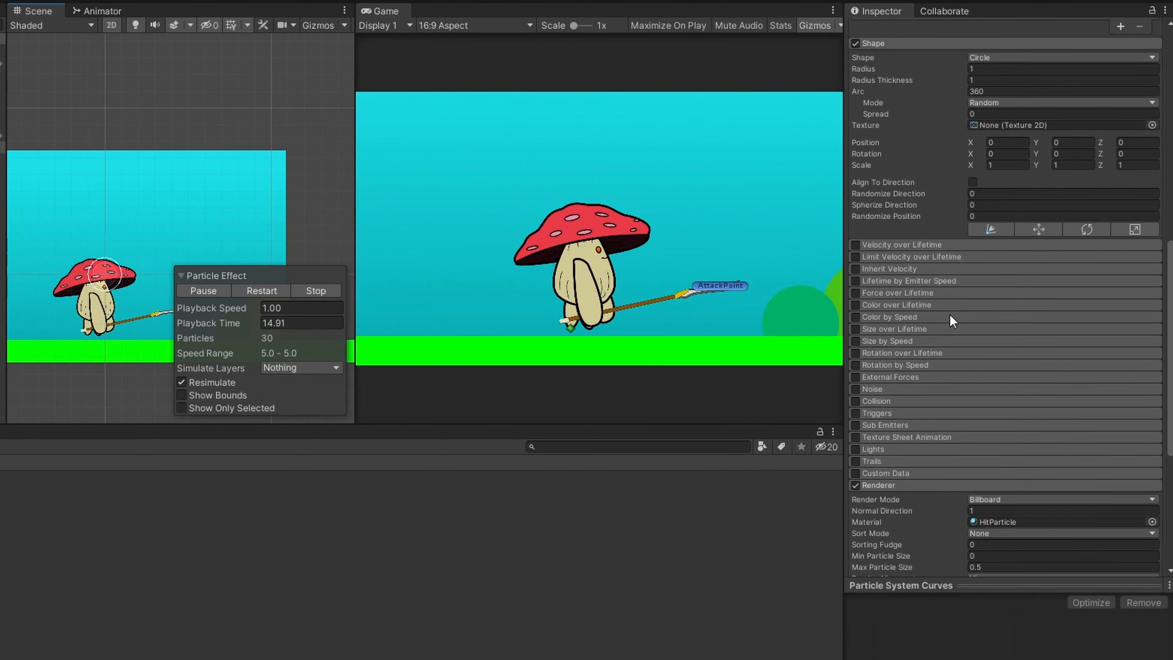
scroll(954, 319, down, 3)
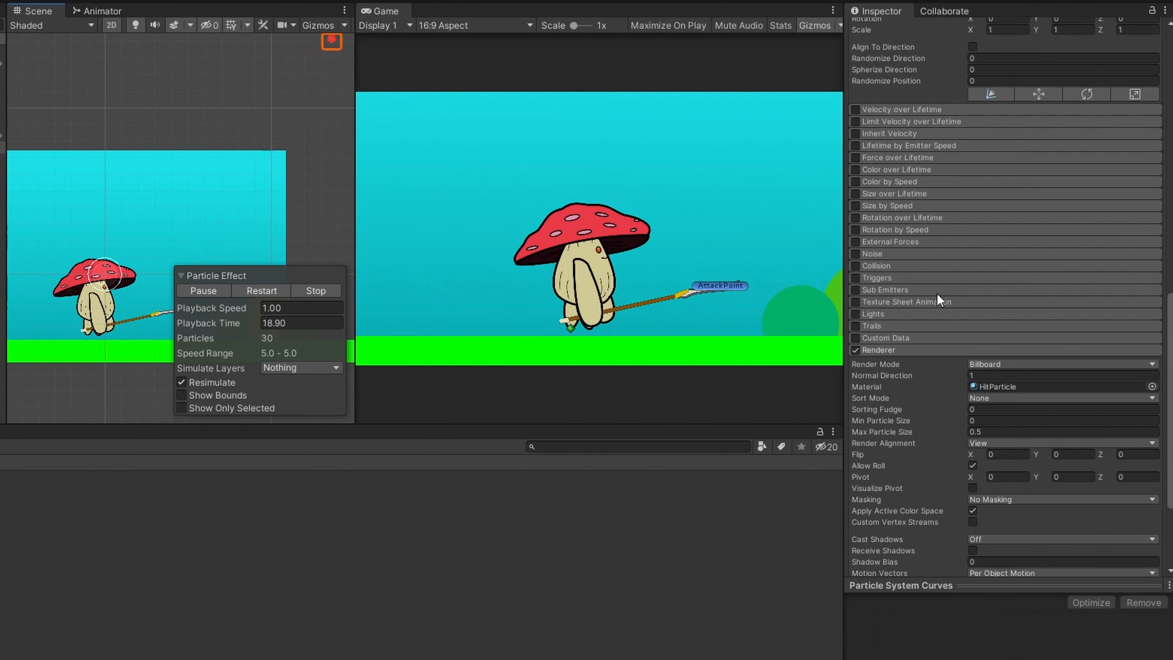
scroll(946, 305, up, 3)
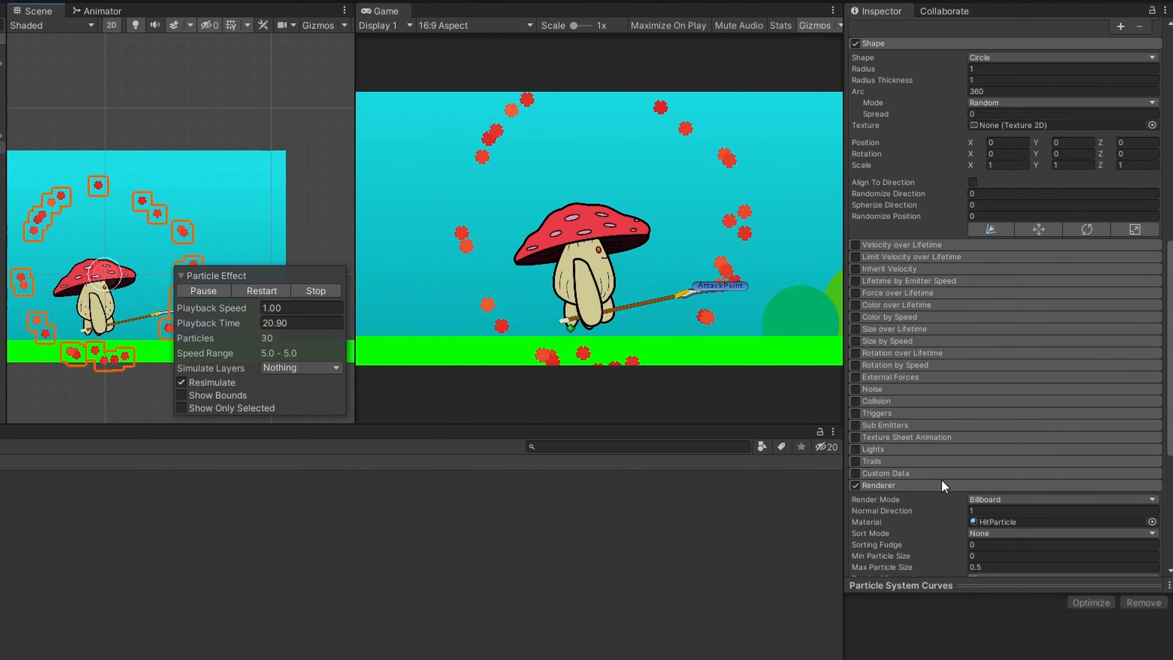
scroll(934, 343, up, 14)
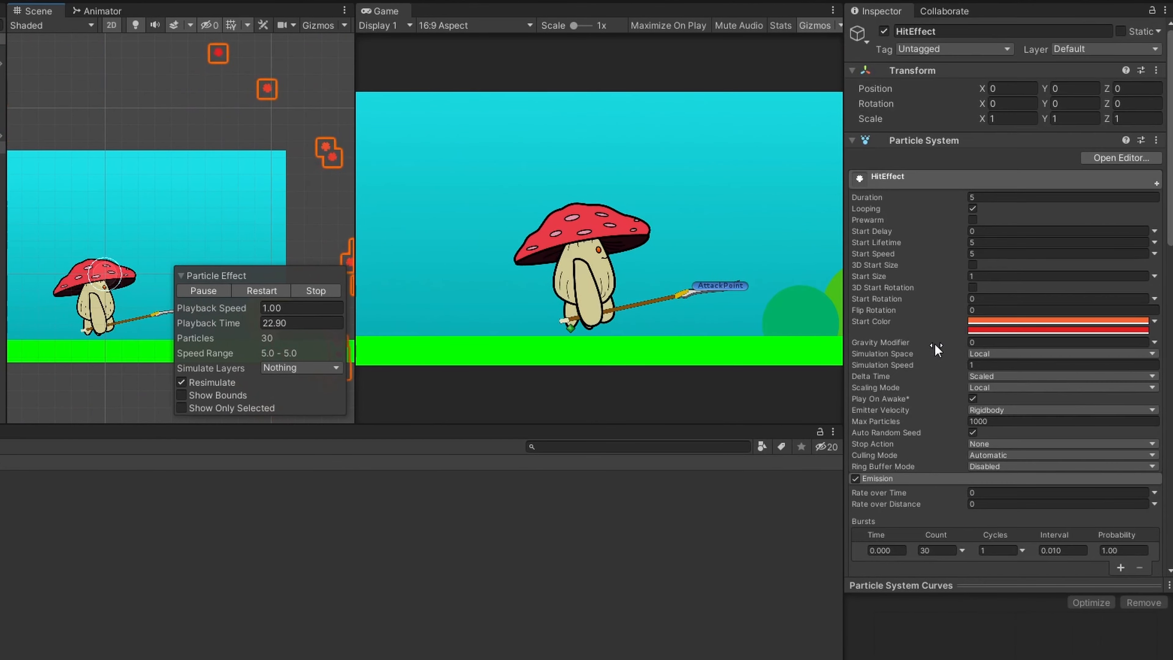
Step: Enable the Size over Lifetime module with a descending size curve starting at 1.0, and check the shrinking particles in the Scene view
scroll(905, 241, down, 17)
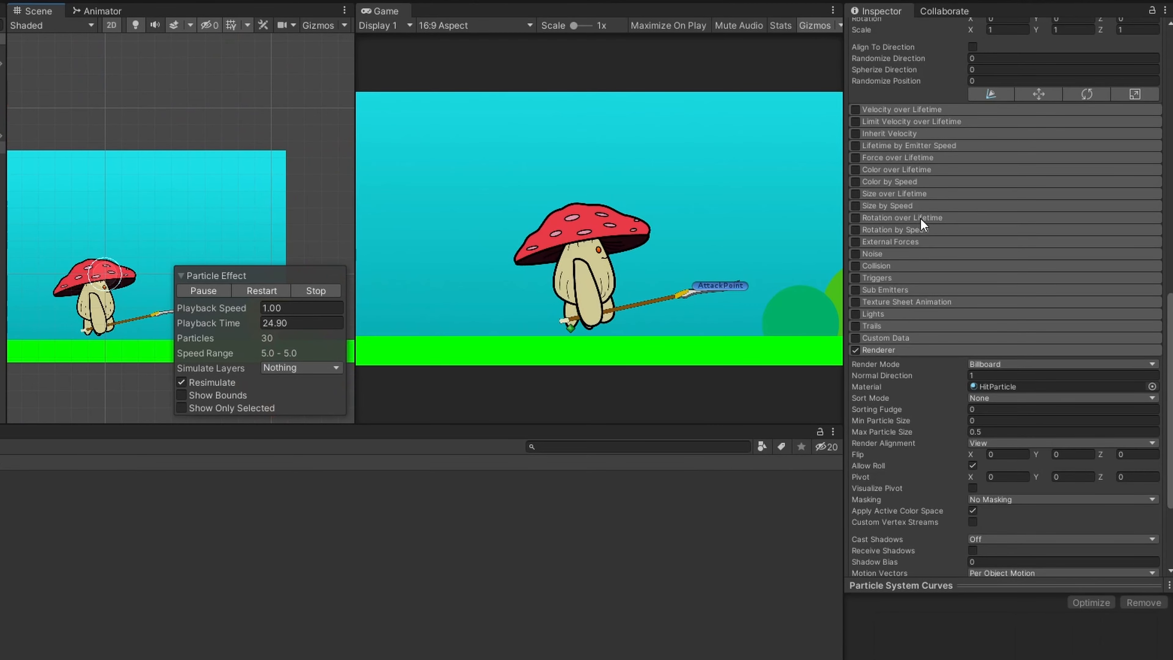
click(908, 205)
click(929, 194)
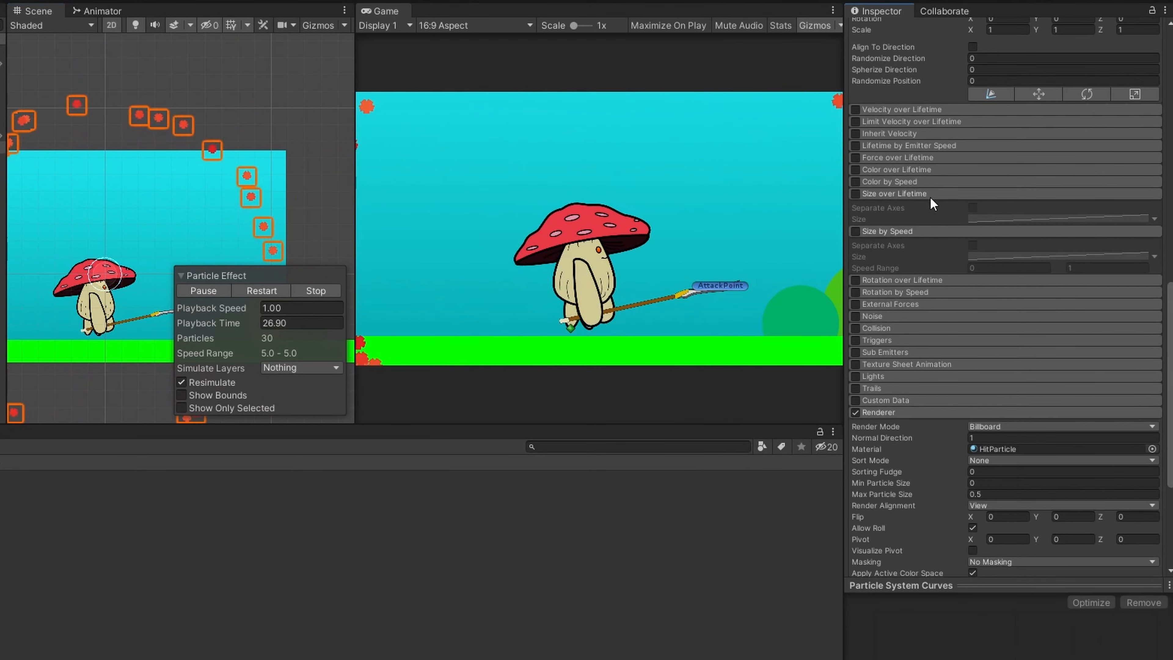
scroll(858, 195, down, 3)
click(855, 193)
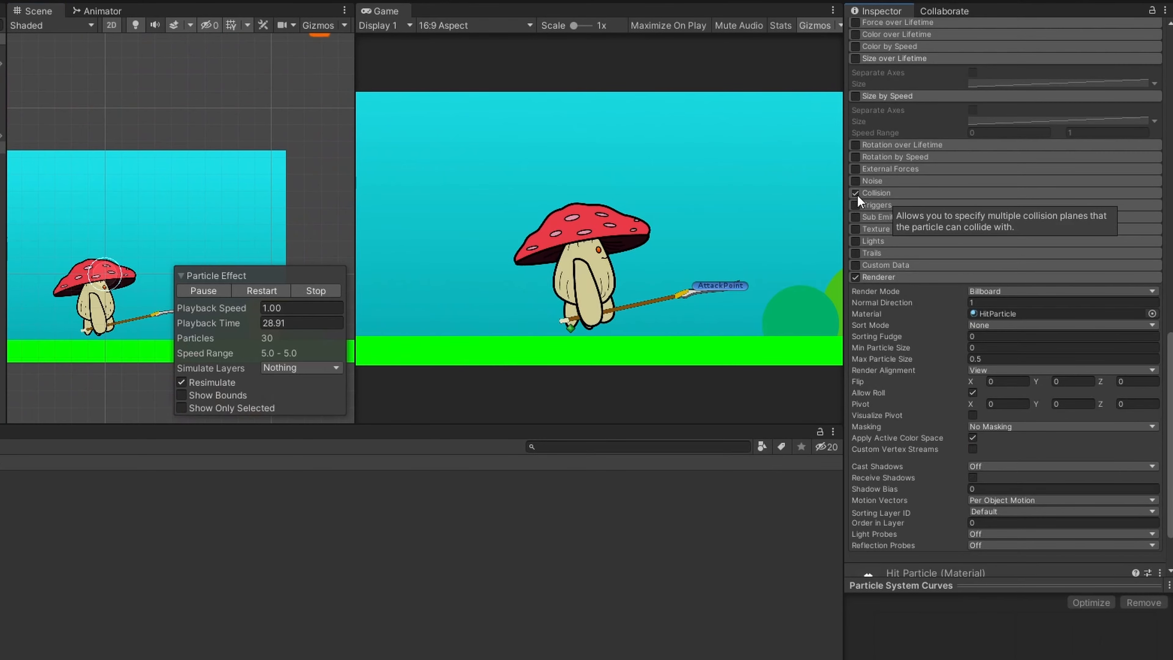
click(855, 192)
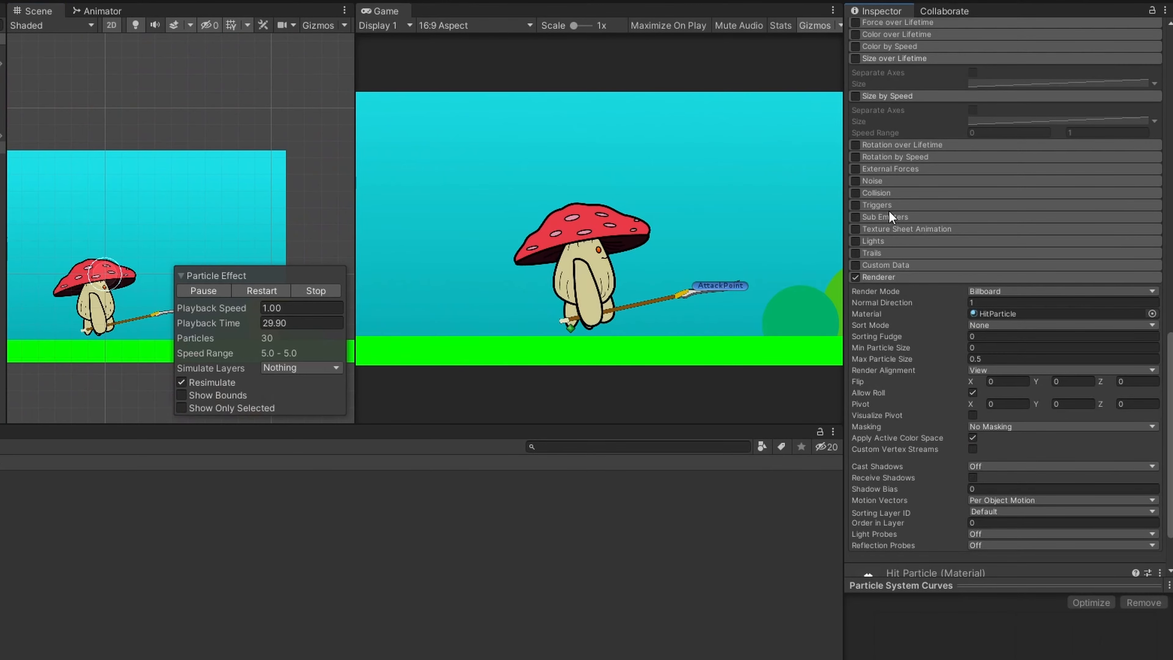
click(855, 59)
click(1114, 85)
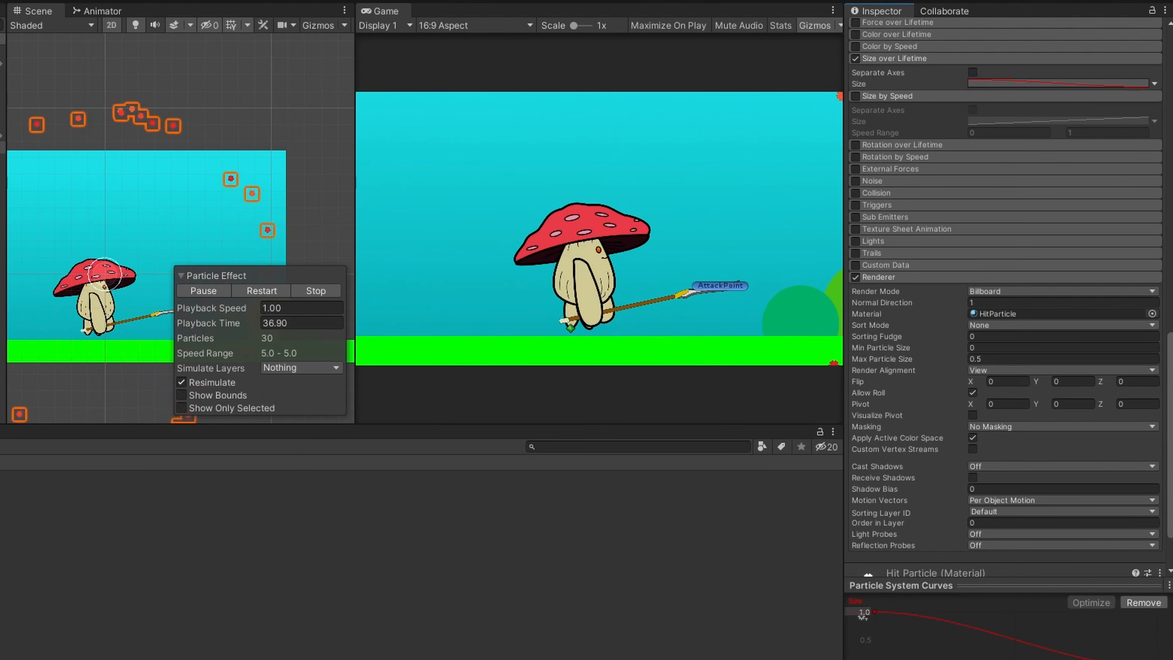
scroll(245, 144, down, 8)
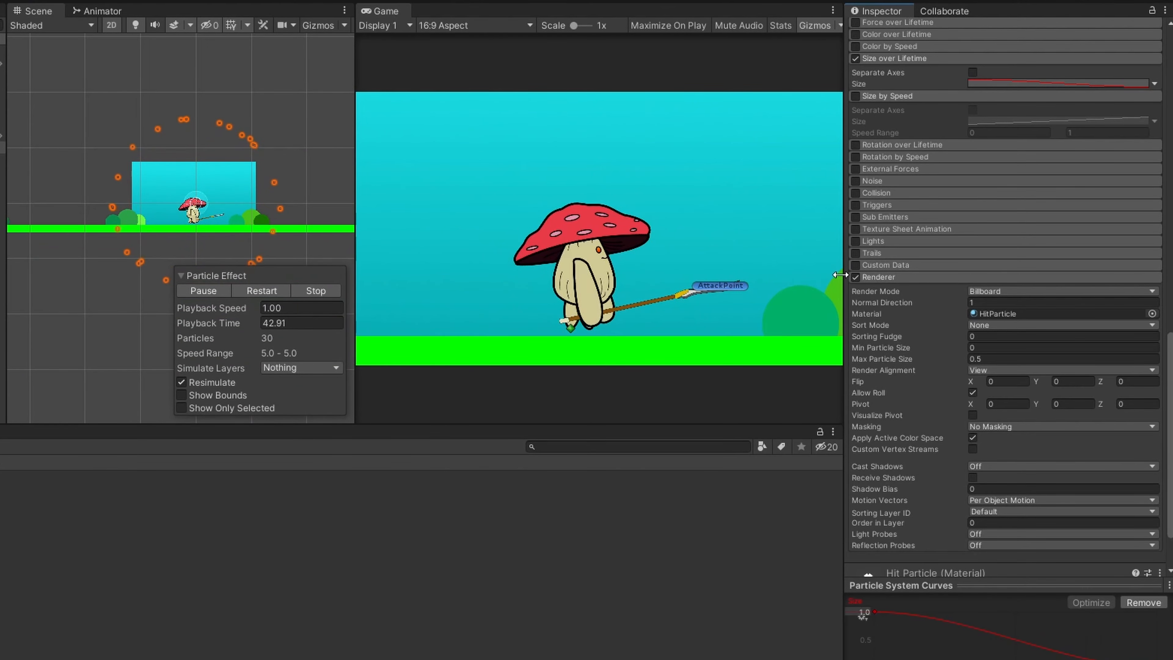
Step: Enable the Noise module on HitEffect and set its Strength to 0.6
scroll(1009, 275, up, 5)
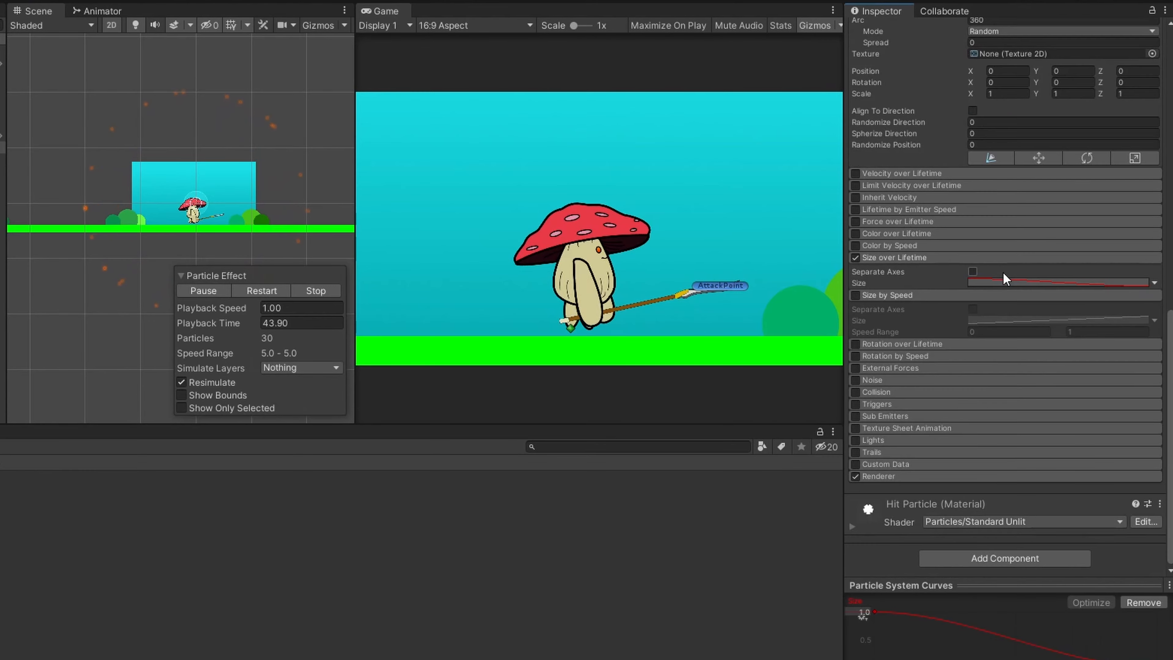
click(896, 289)
click(875, 379)
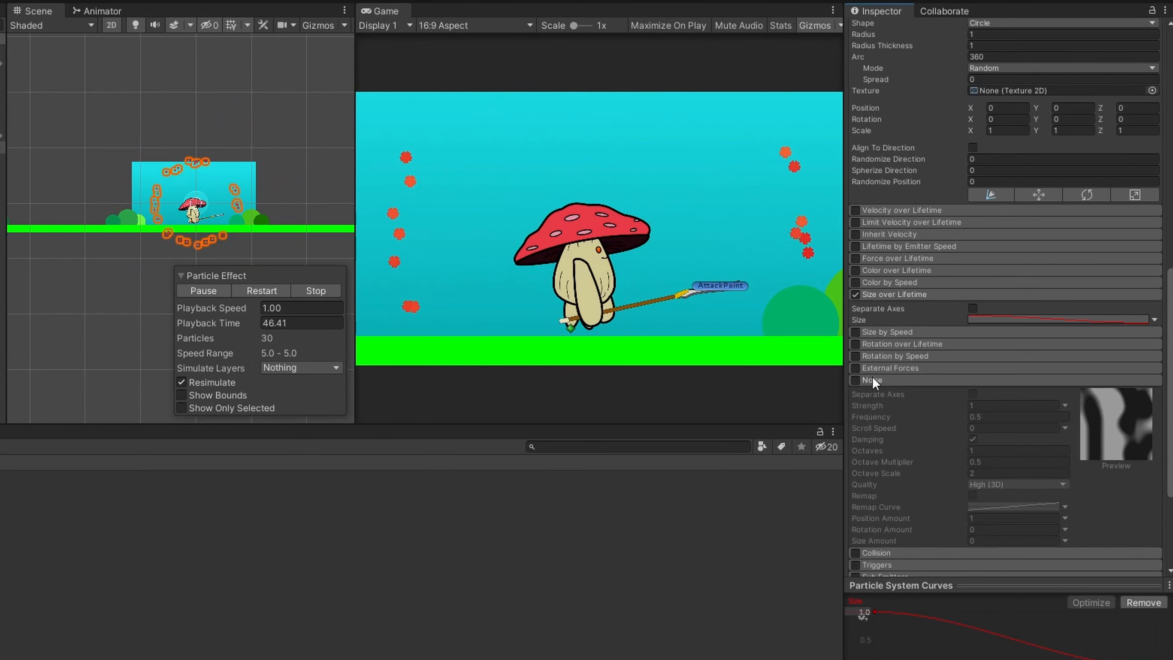
click(852, 378)
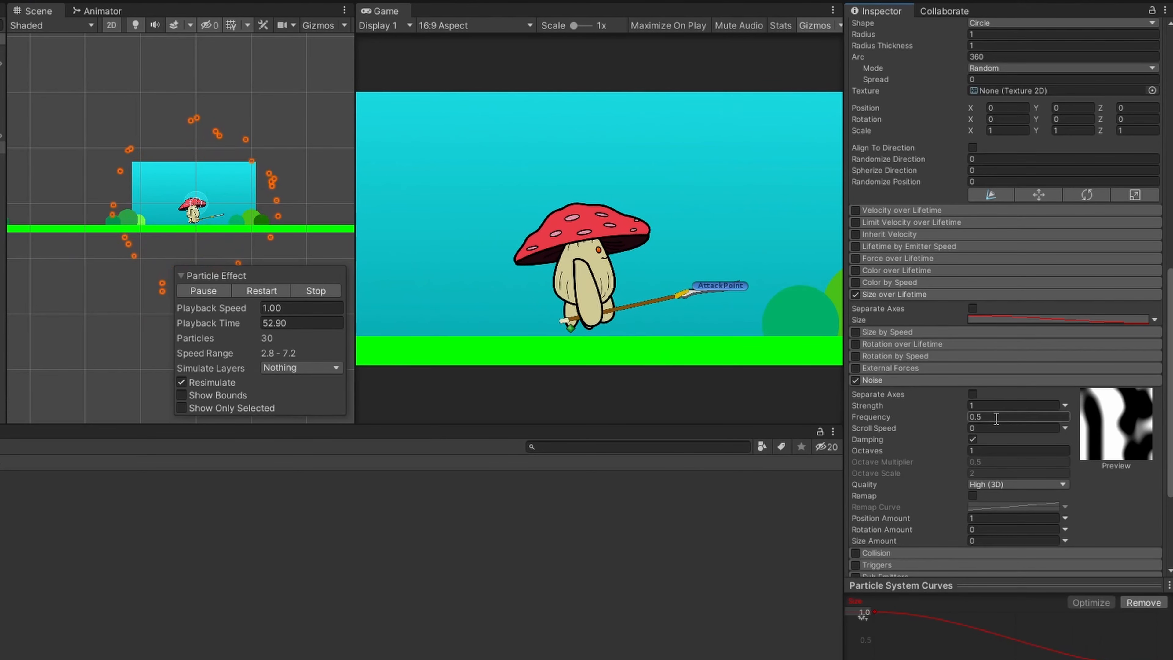
click(1062, 403)
click(1038, 399)
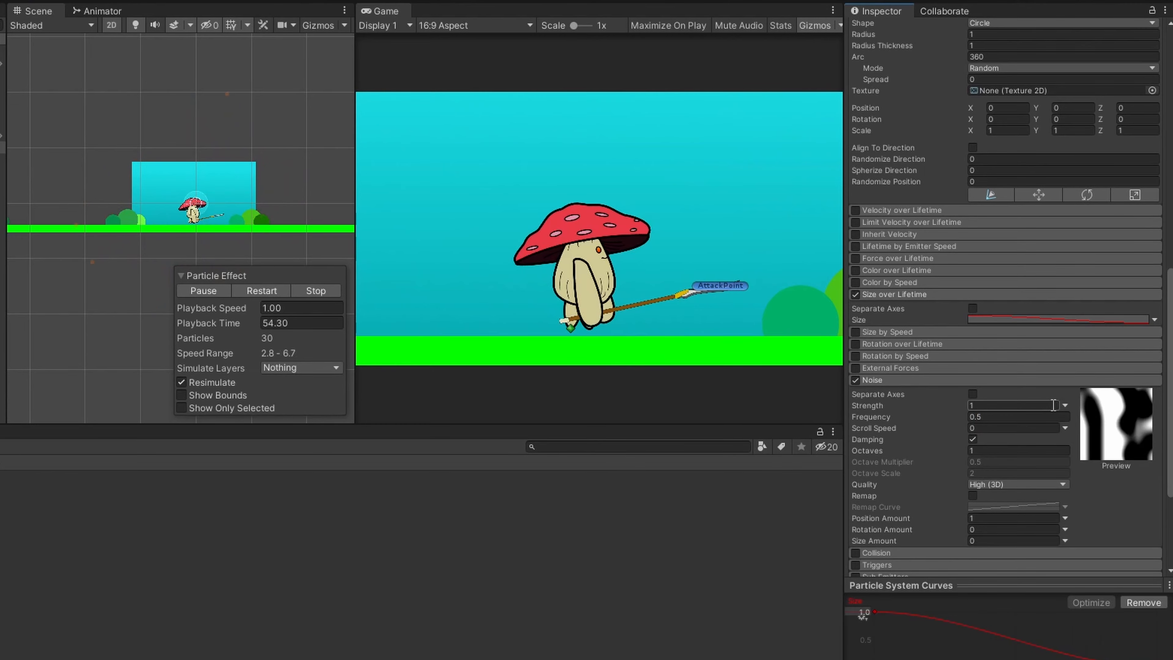
click(985, 406)
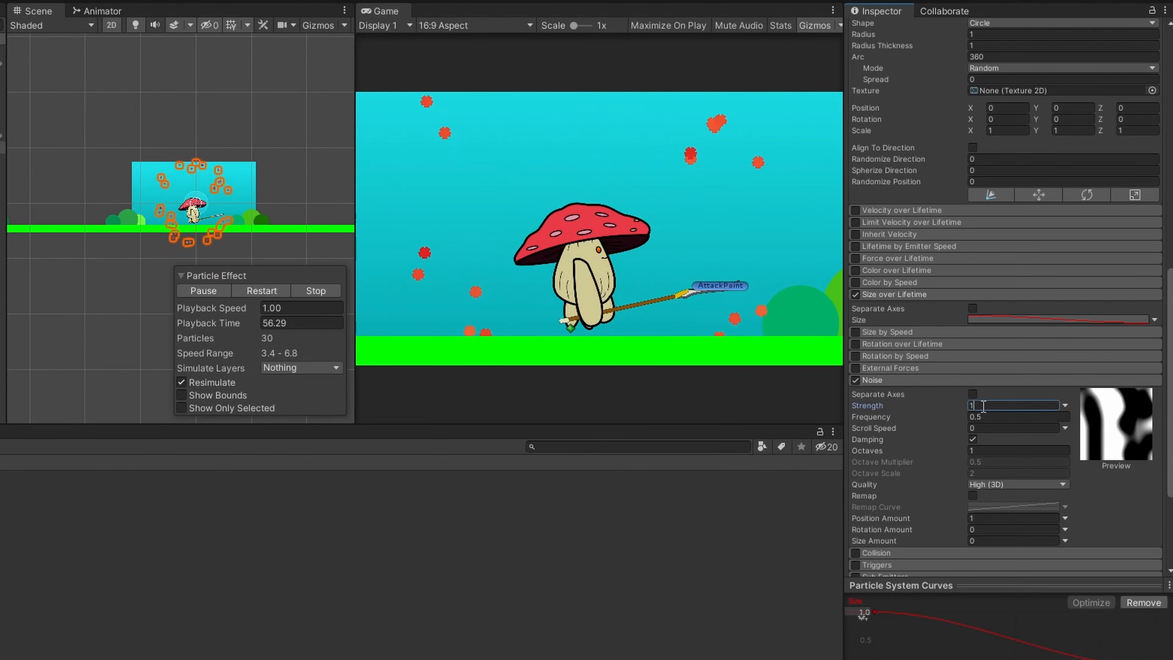
text(.6)
key(Return)
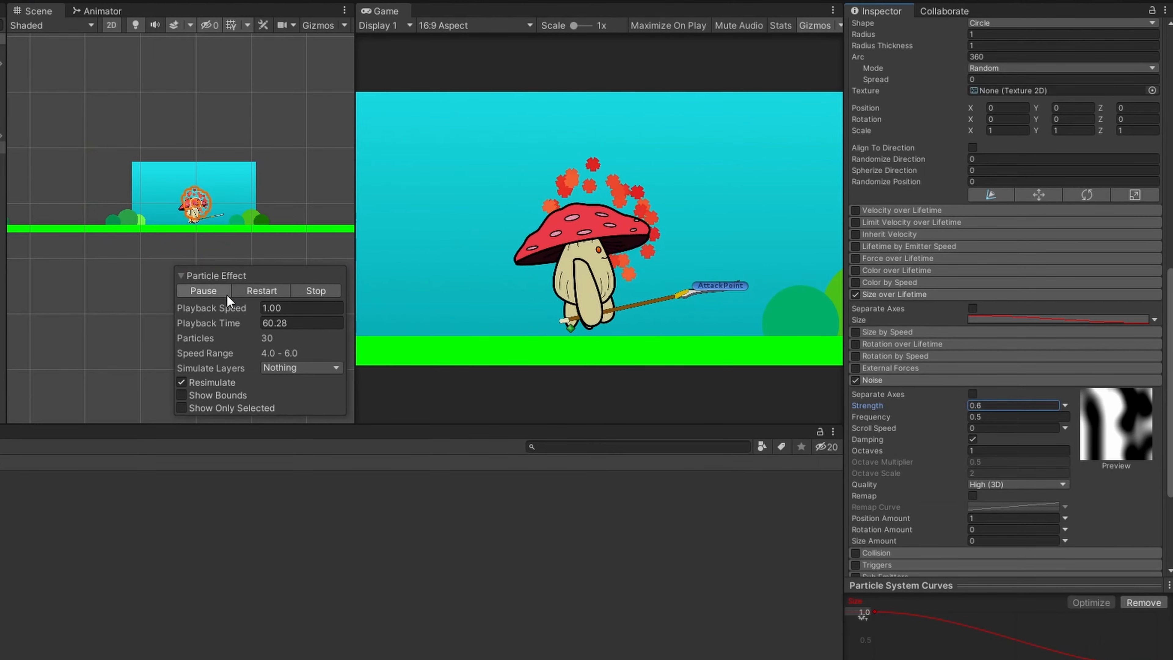
Step: Set HitEffect's Duration to 1, turn off Looping, and replay the effect to check the single burst
scroll(930, 433, down, 5)
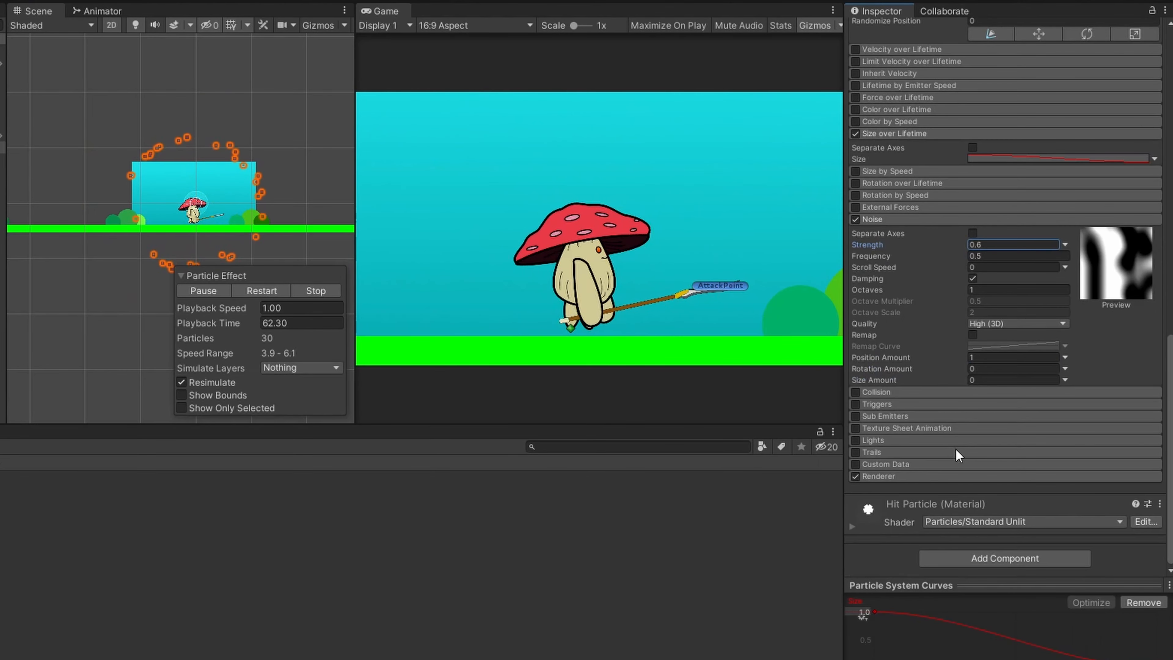
scroll(924, 444, up, 15)
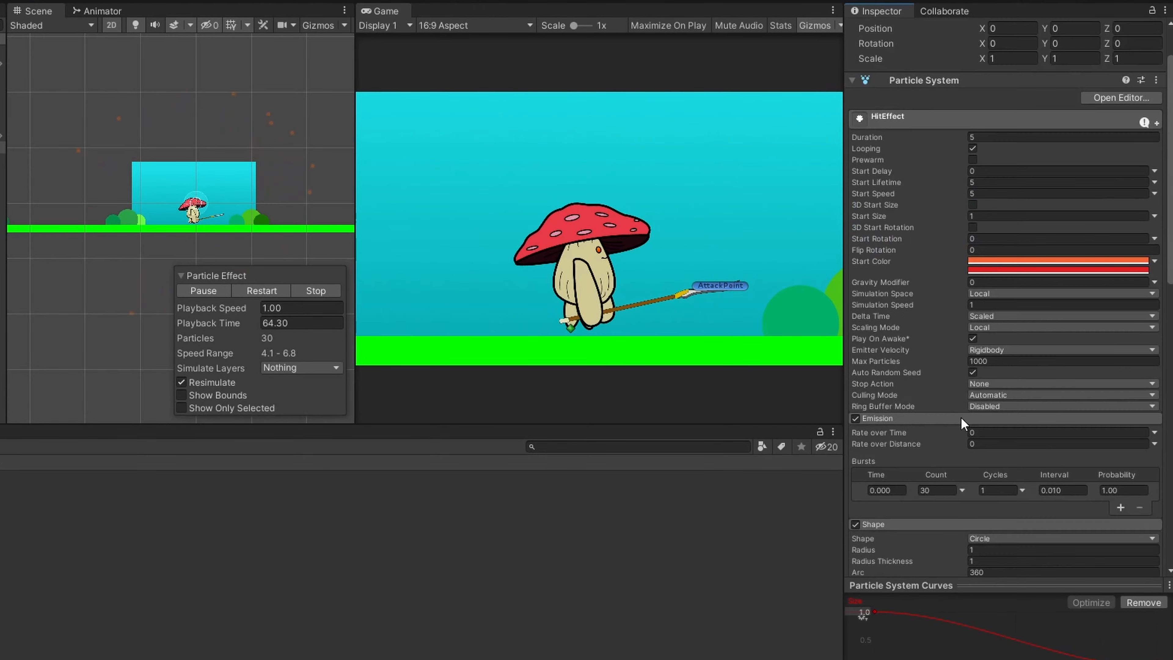
click(985, 135)
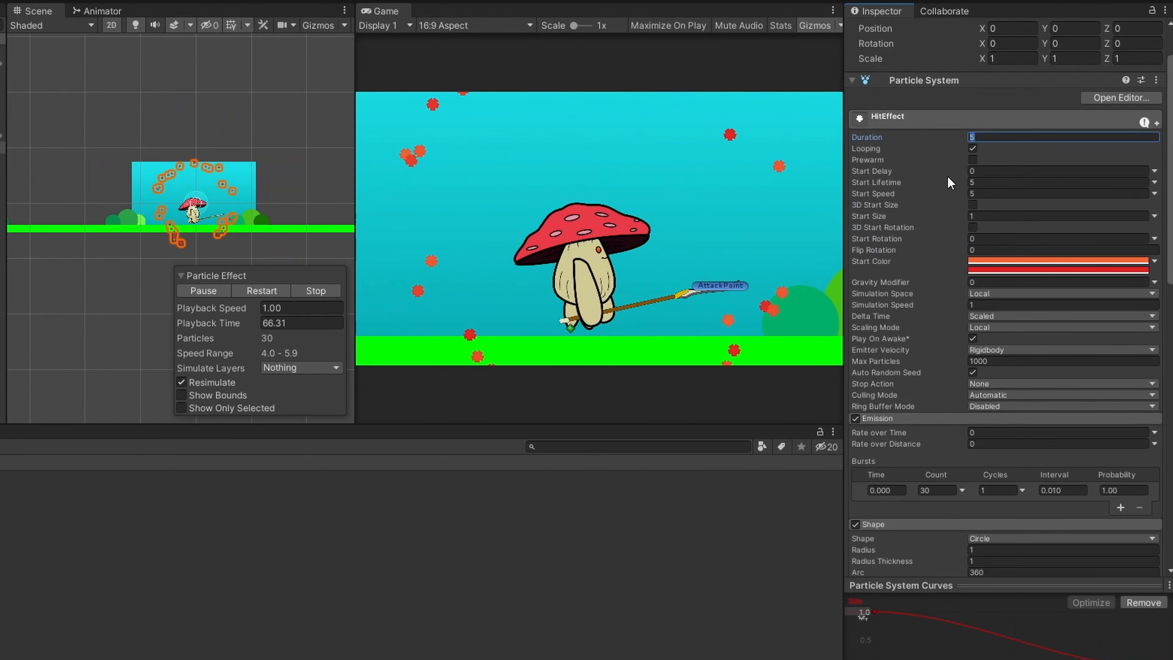
text(1)
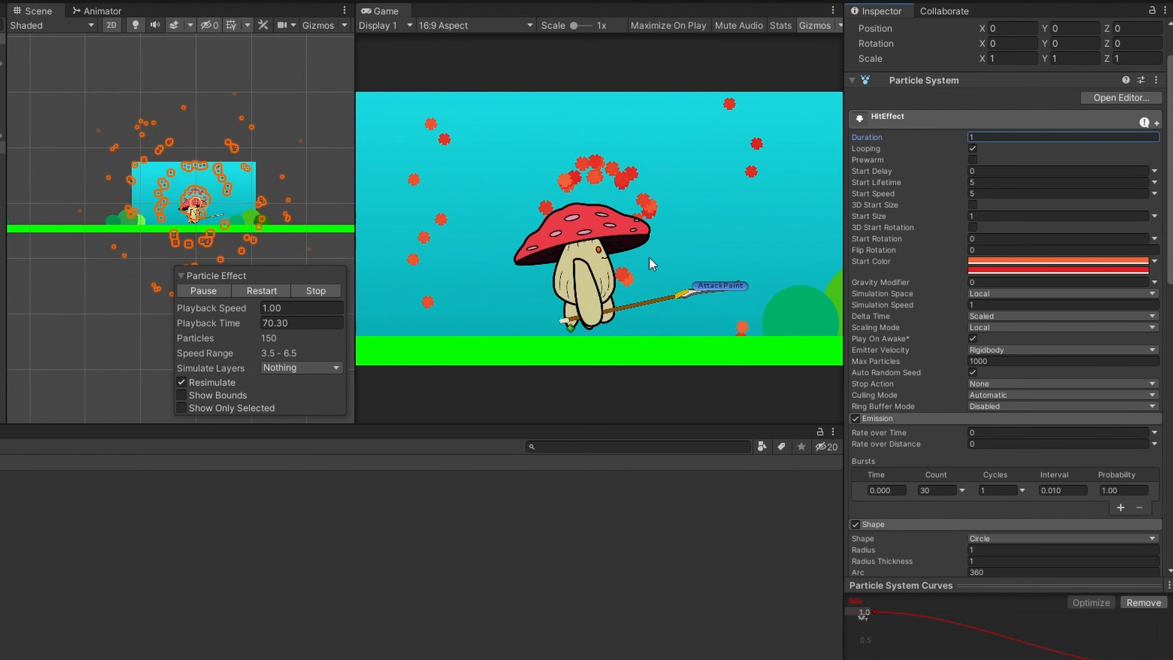
click(972, 148)
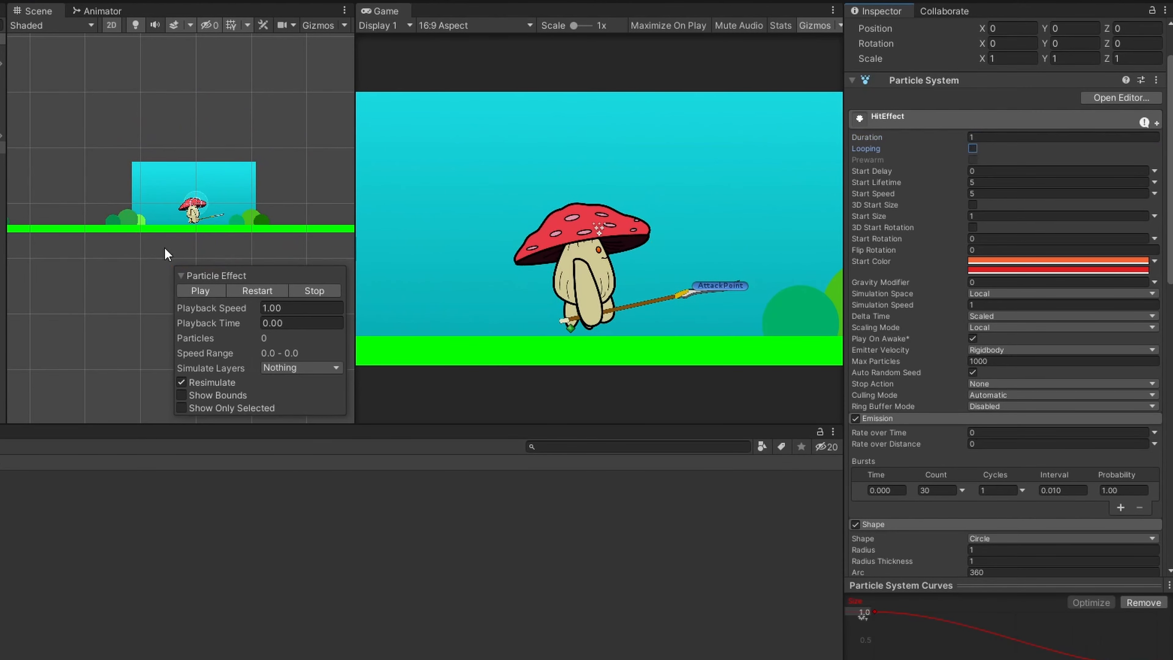
click(248, 293)
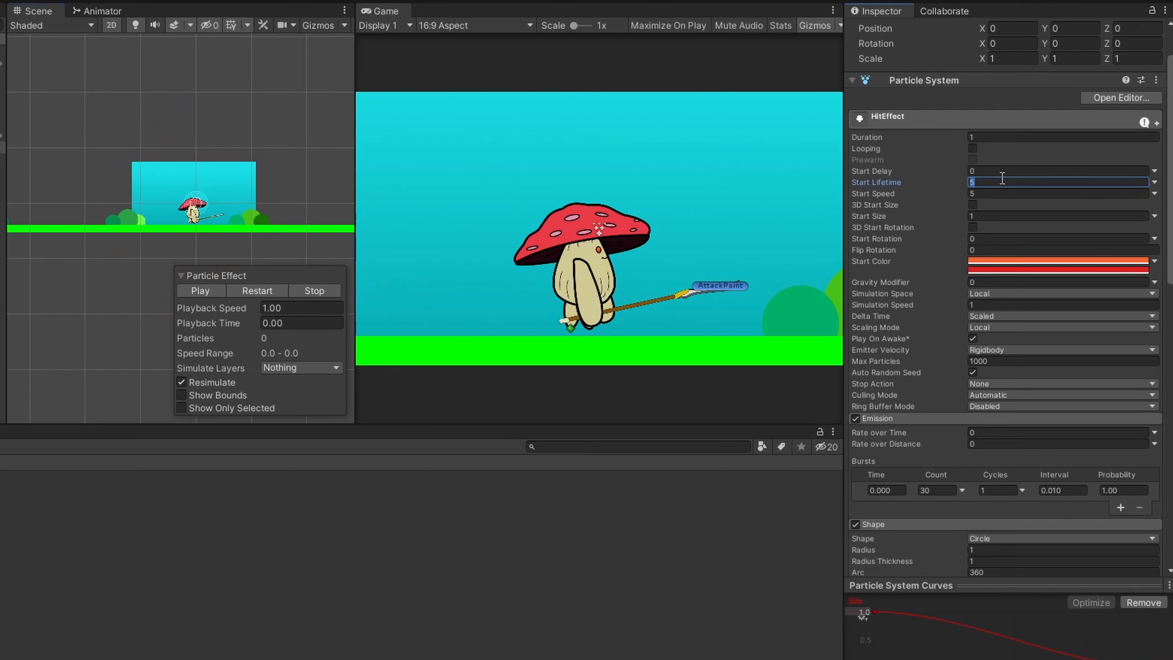
click(261, 290)
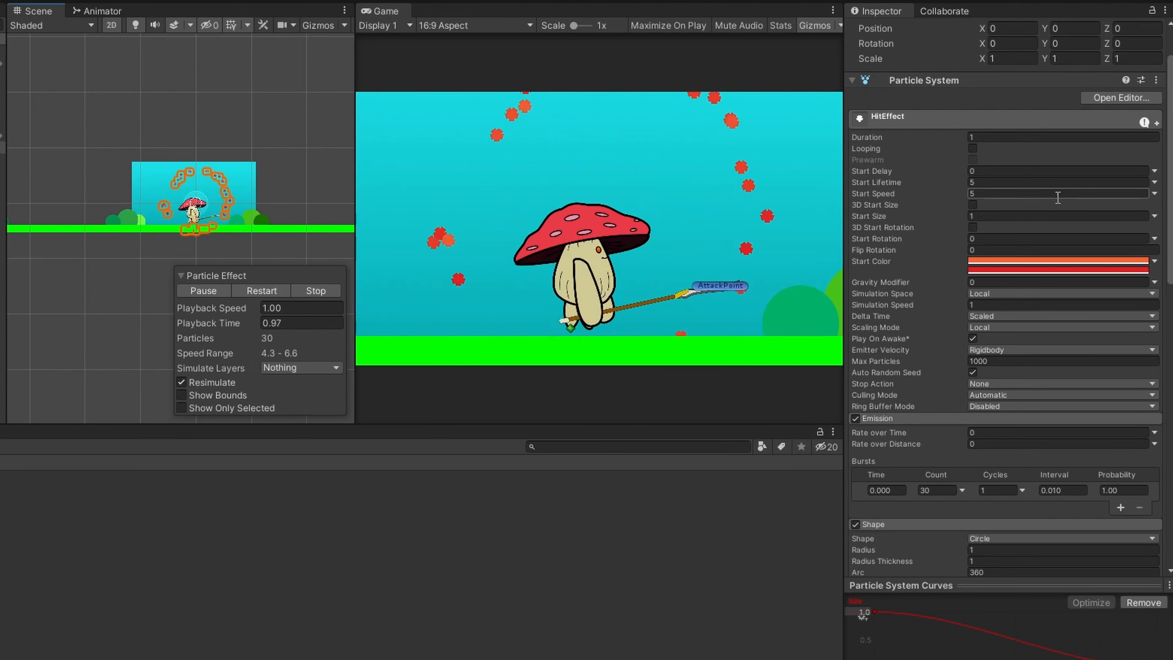
Step: Set the particles' Start Lifetime to 1 and replay the burst several times
click(995, 184)
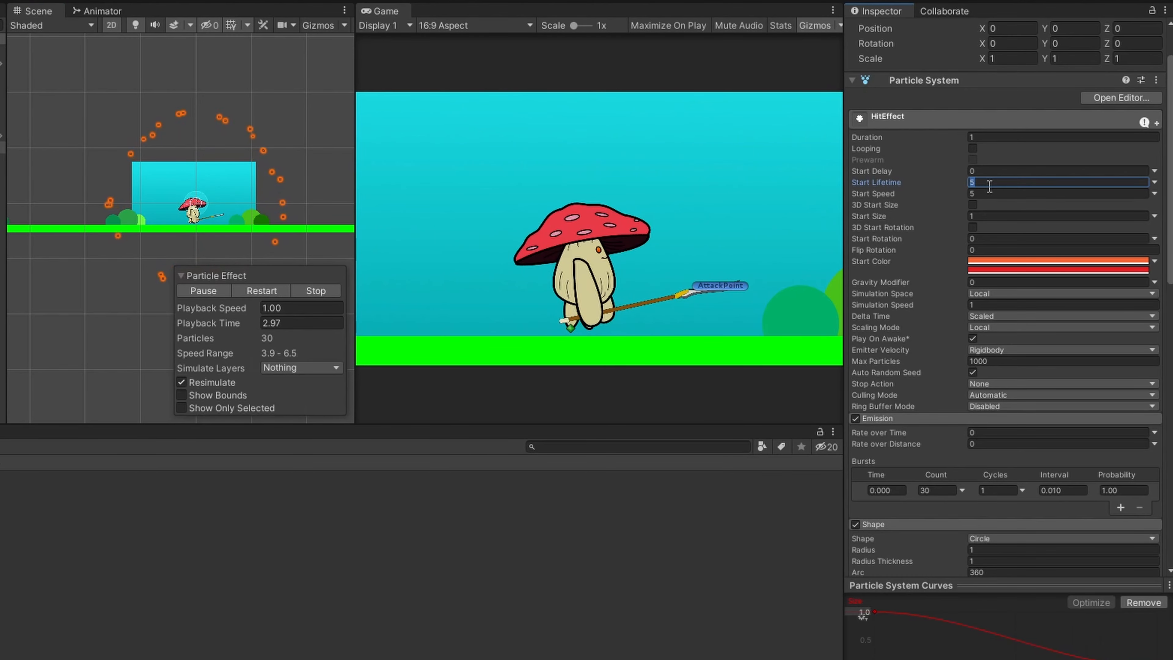
text(1)
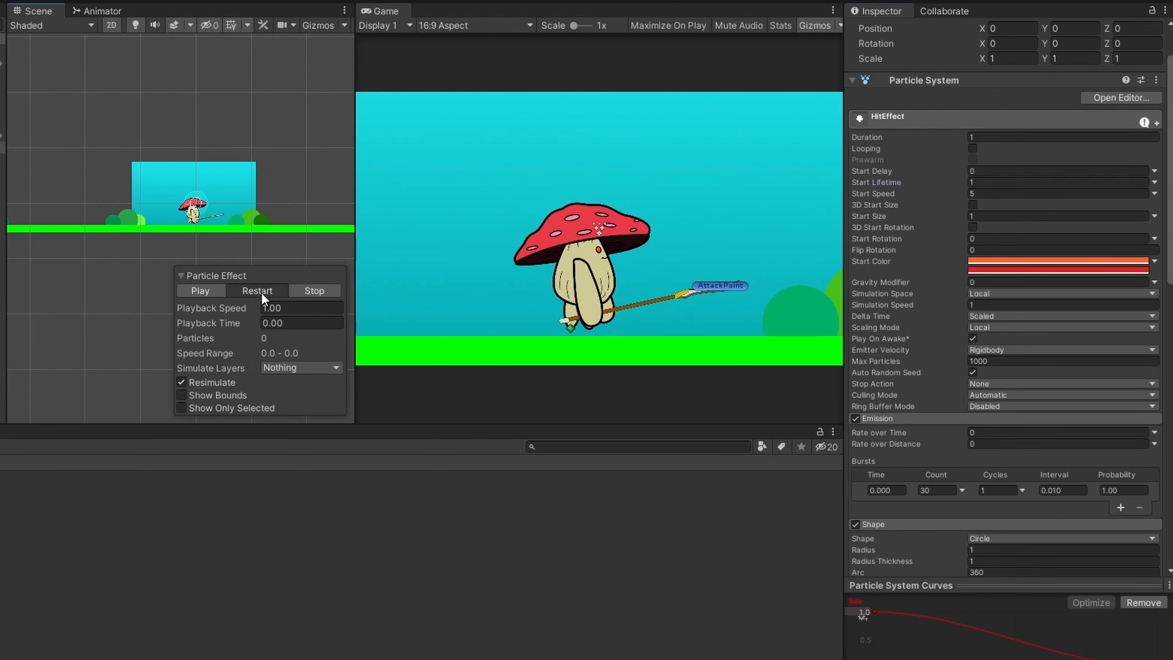
click(261, 291)
click(261, 292)
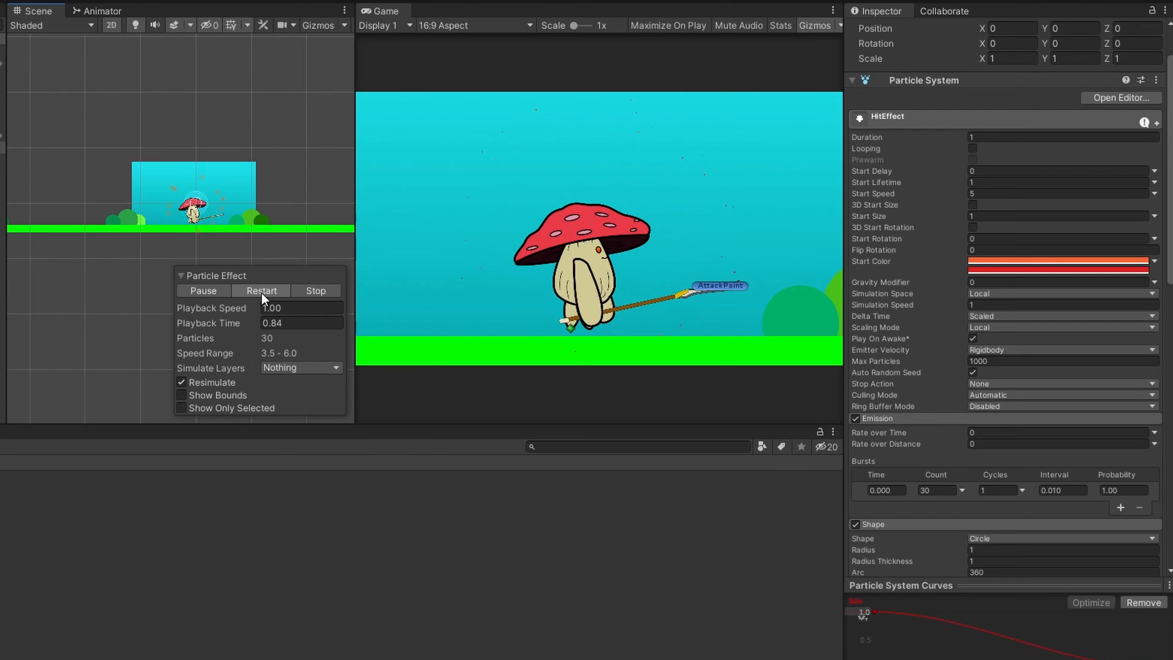
click(261, 292)
click(262, 291)
Step: Make Start Speed random between the two constants 5 and 8, and replay the burst to check the spread
click(1155, 194)
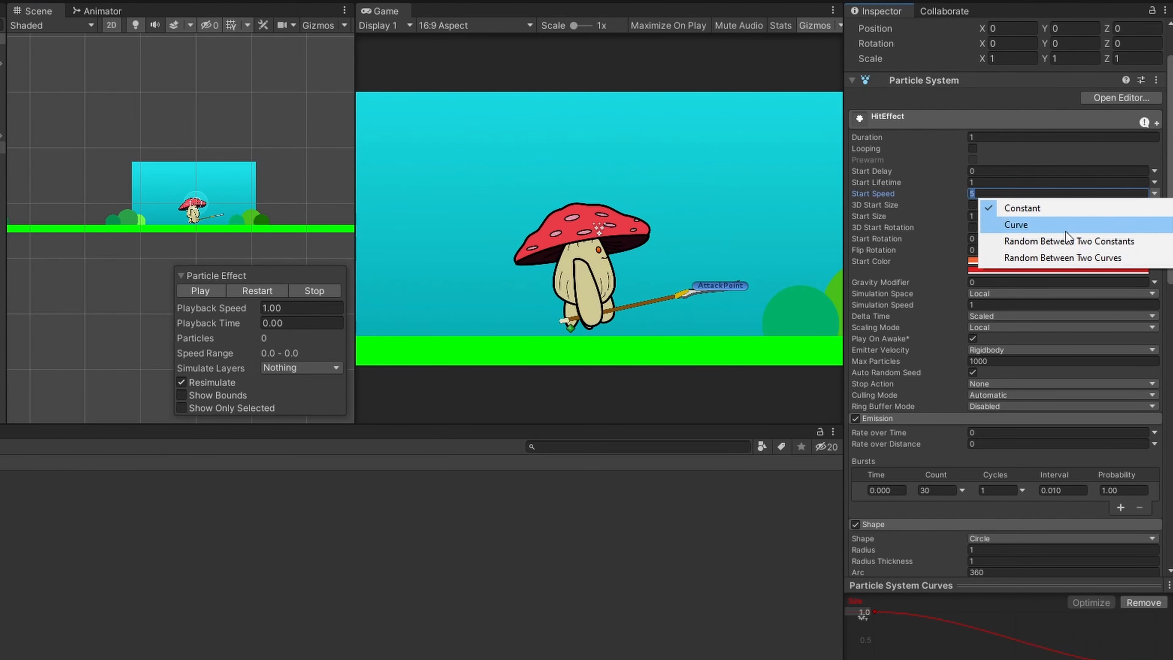
click(1062, 227)
click(1154, 194)
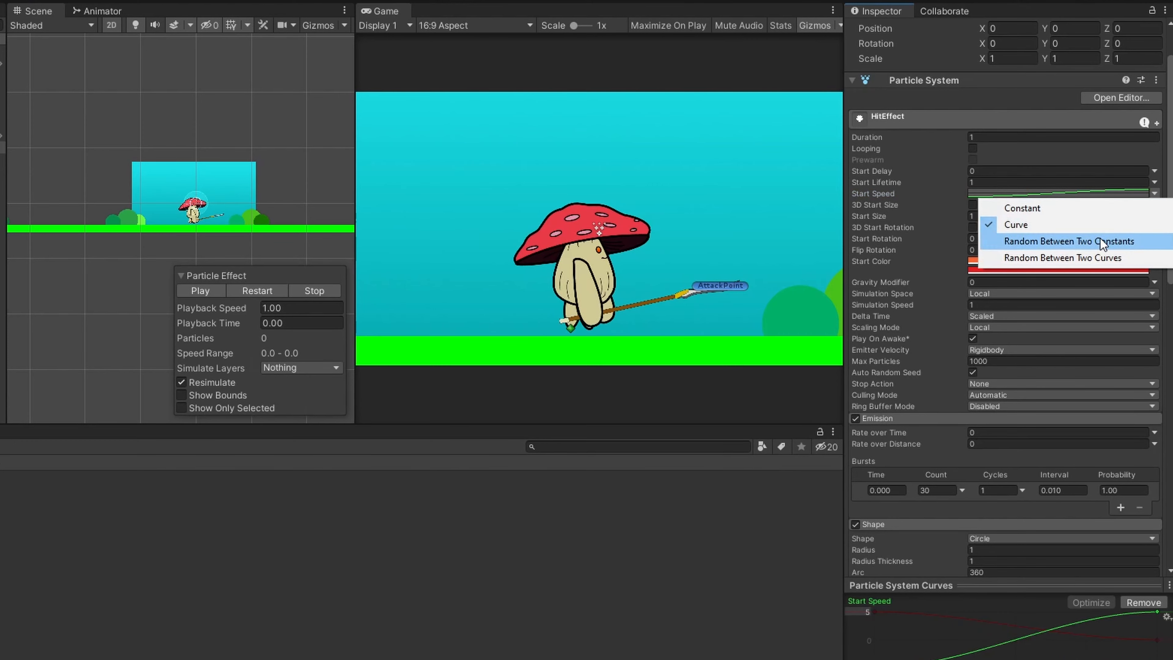
click(1016, 241)
key(BackSpace)
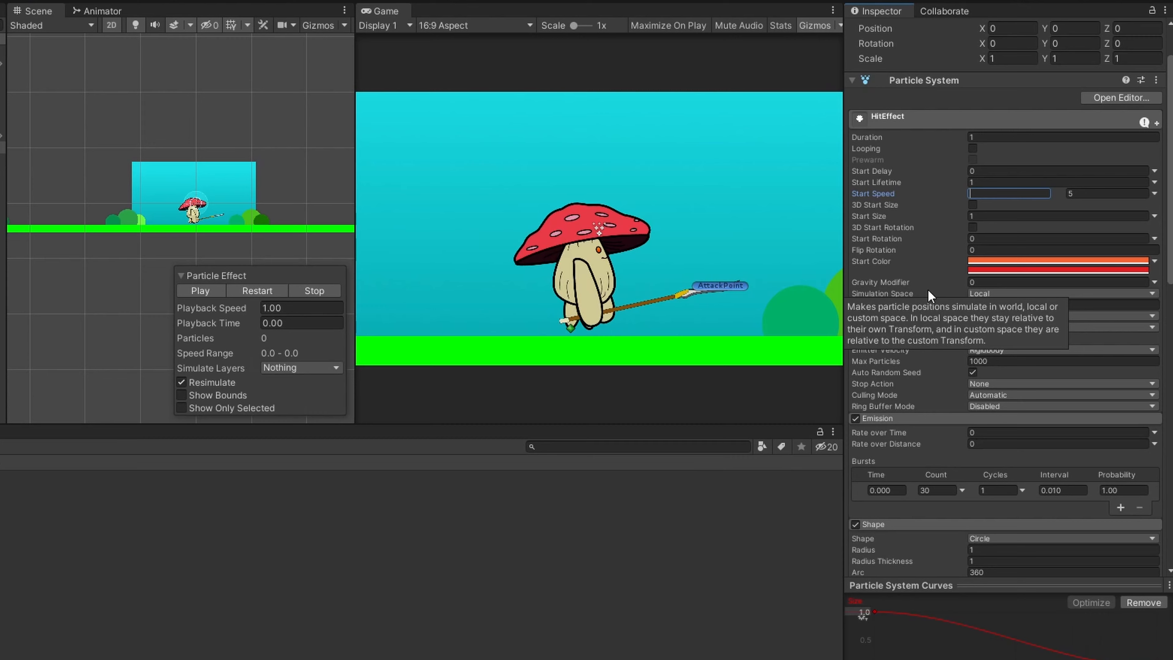
text(5)
click(1088, 194)
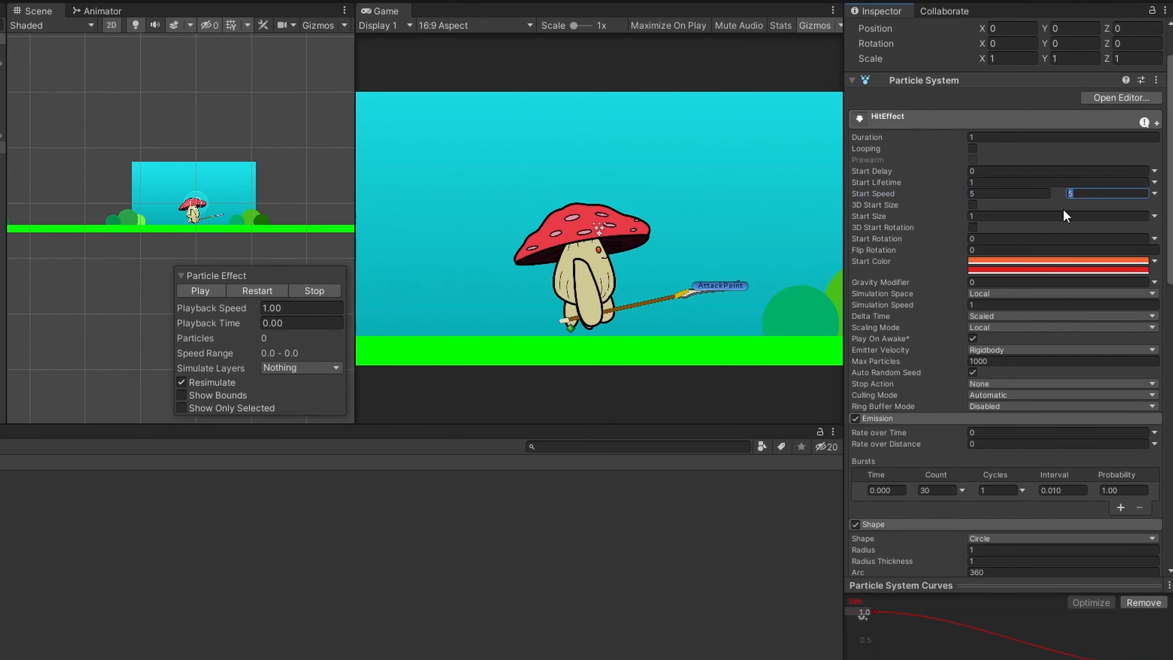
text(8)
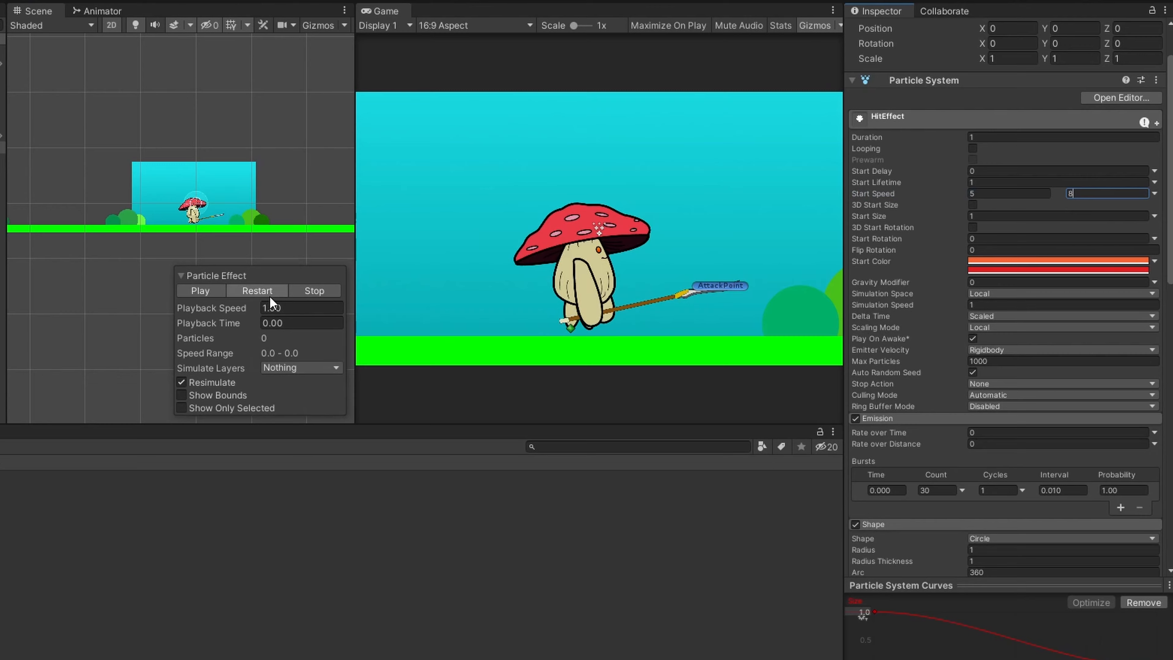
click(269, 295)
click(269, 296)
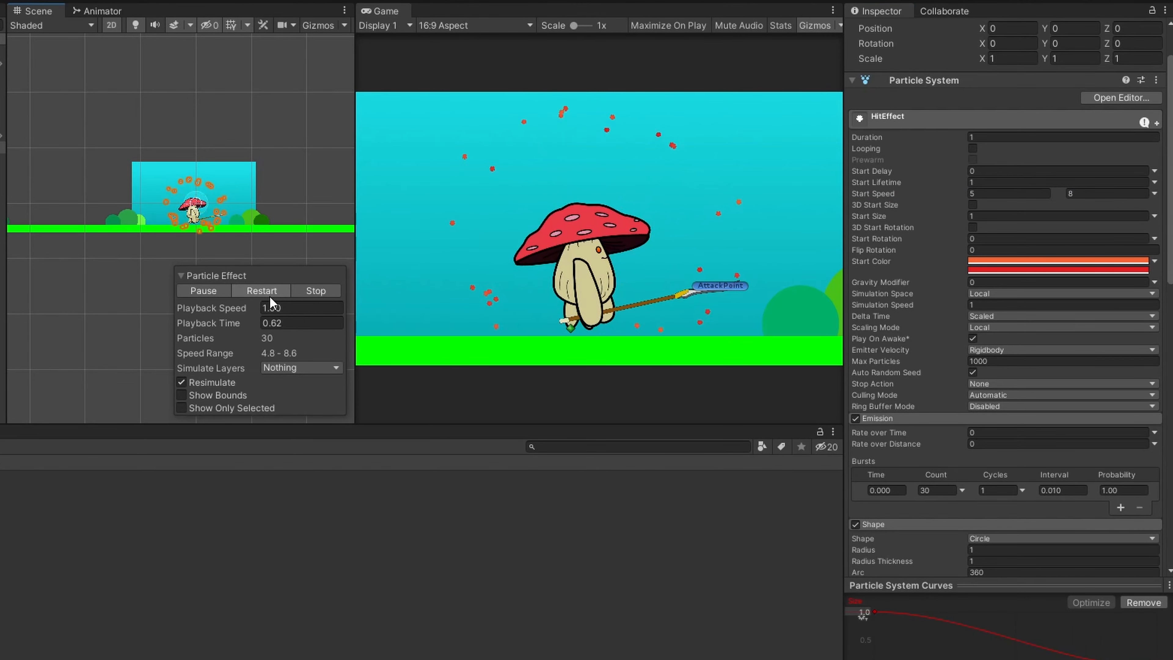
click(269, 296)
click(270, 295)
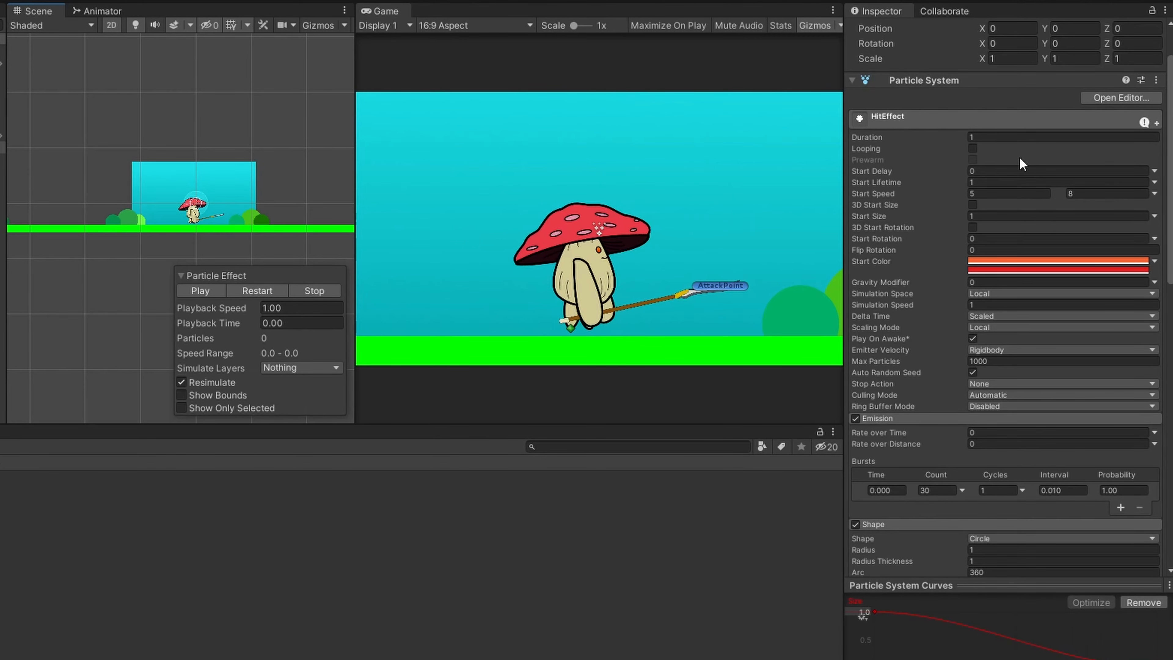
Step: Set the particles' Start Lifetime to 0.8, replay the burst several times, and deselect HitEffect
click(986, 182)
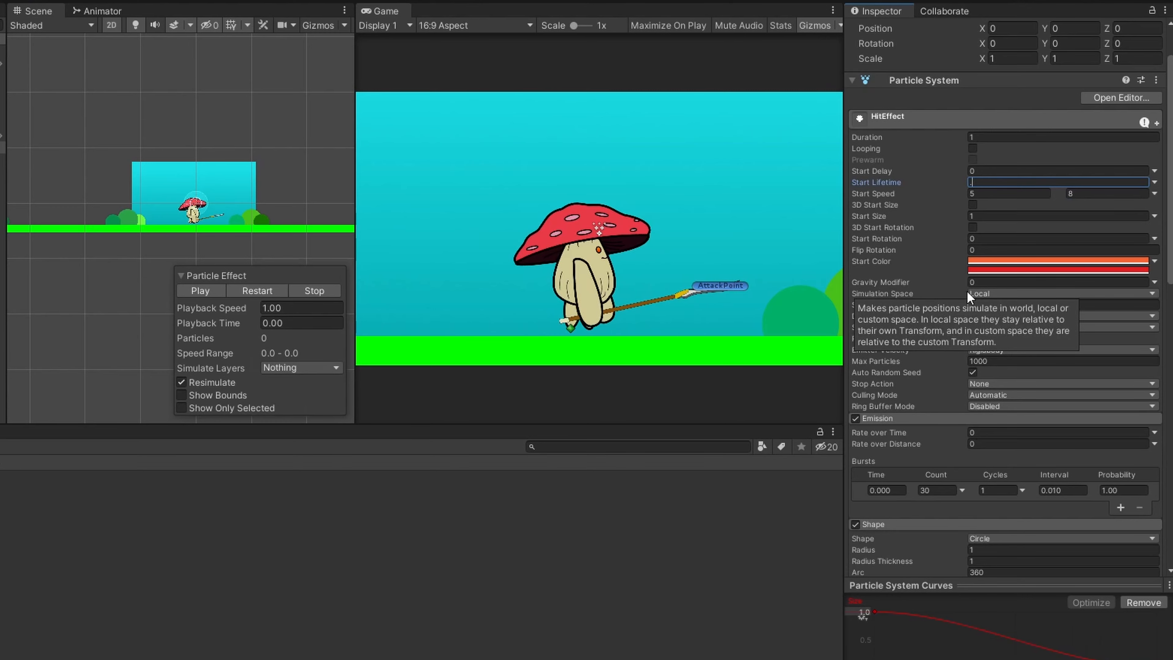
text(0.8)
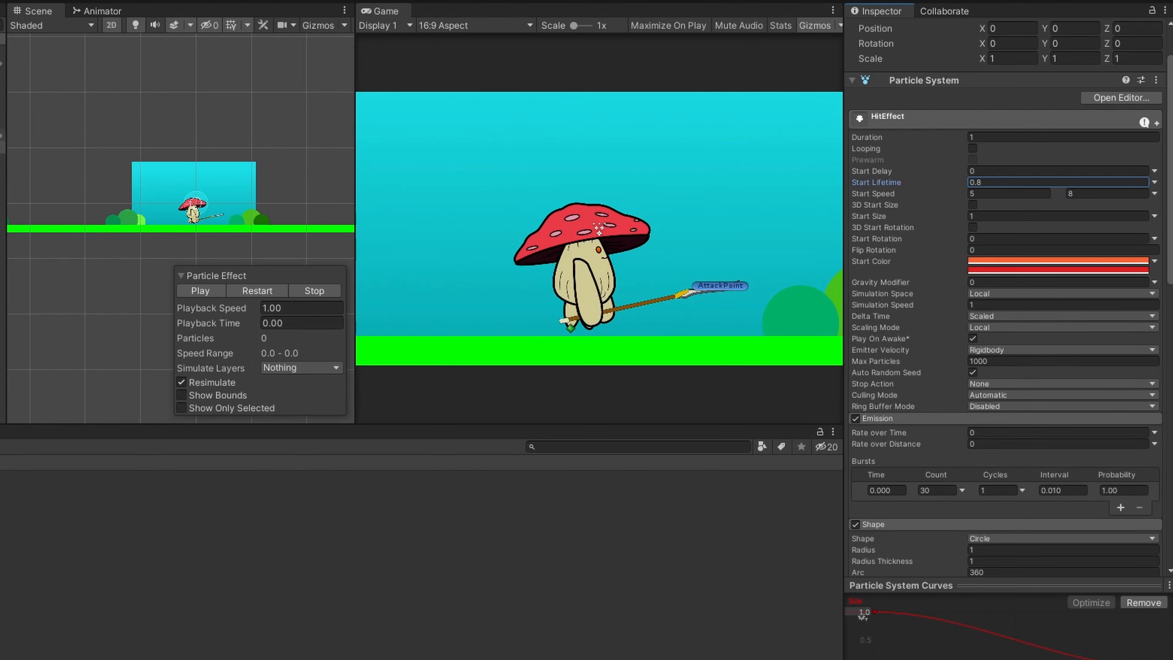
click(250, 290)
click(250, 290)
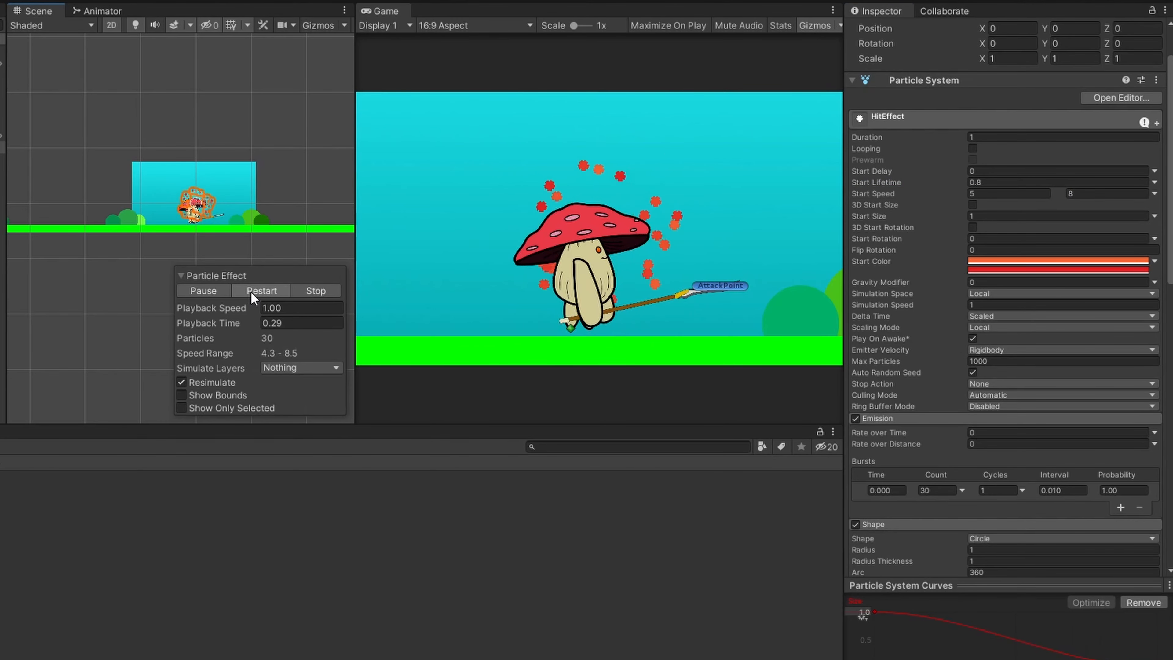
click(250, 290)
click(254, 285)
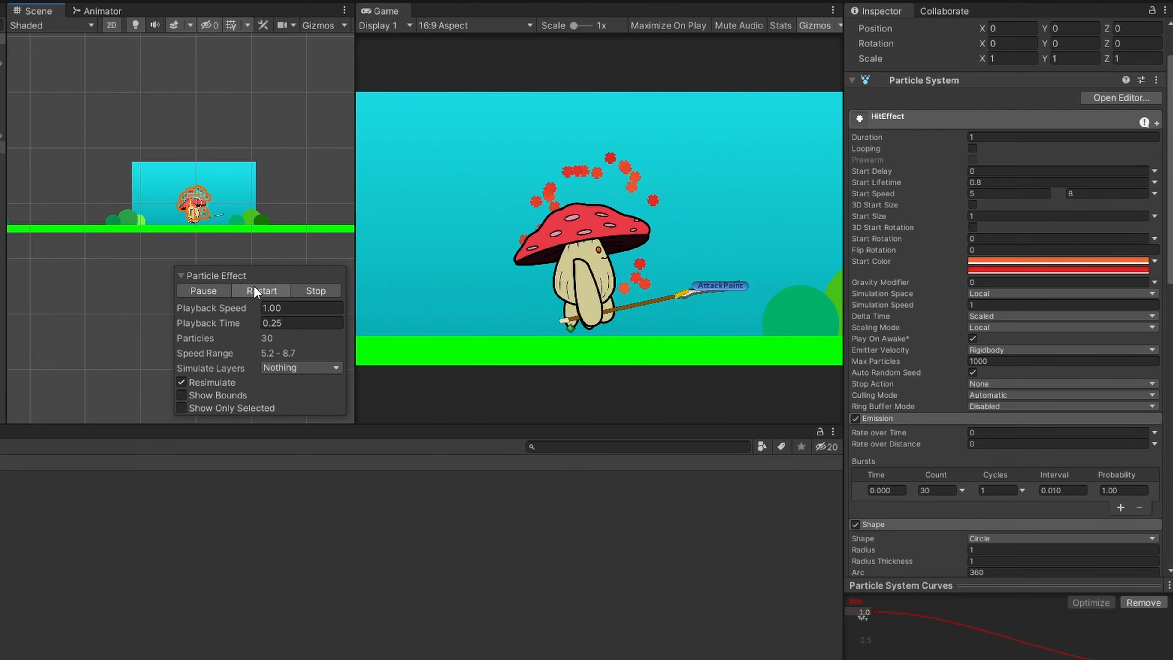
click(254, 285)
click(253, 285)
scroll(1083, 265, down, 10)
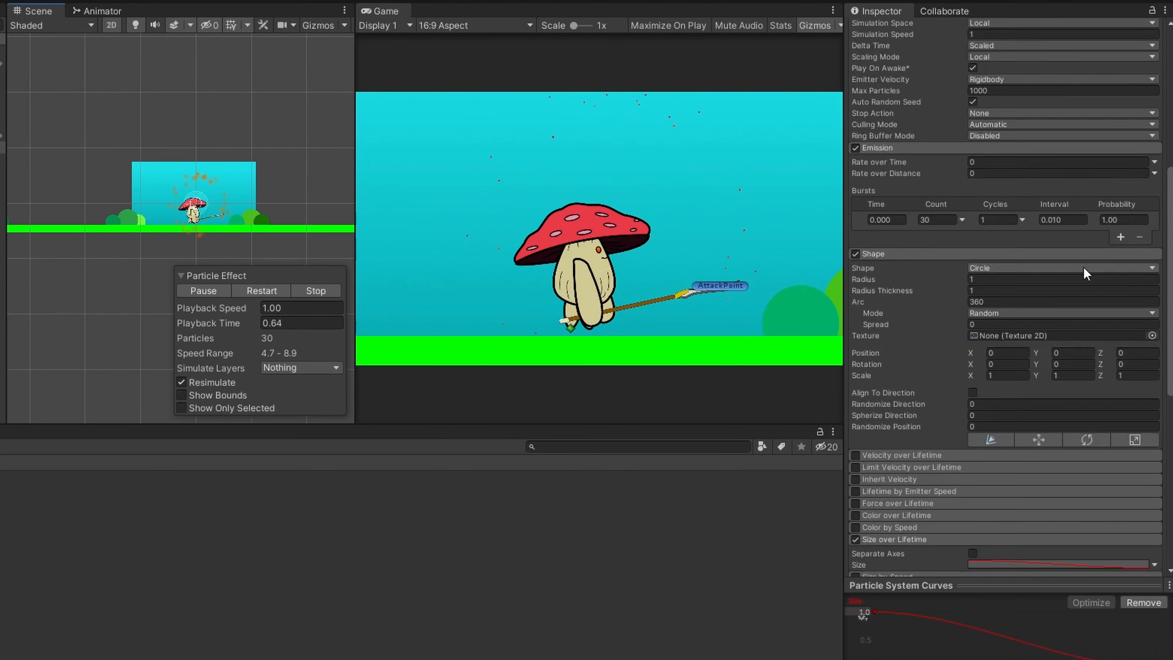
scroll(937, 277, down, 5)
click(115, 173)
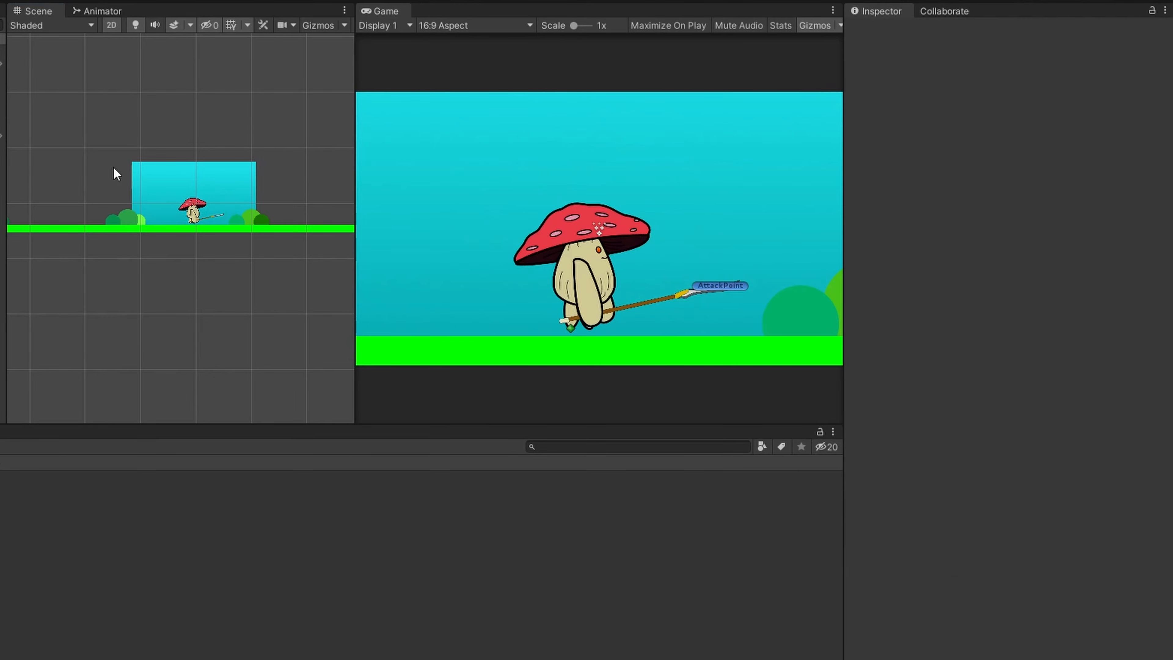
Step: Create a folder named Particles inside the project's Prefabs folder
click(42, 543)
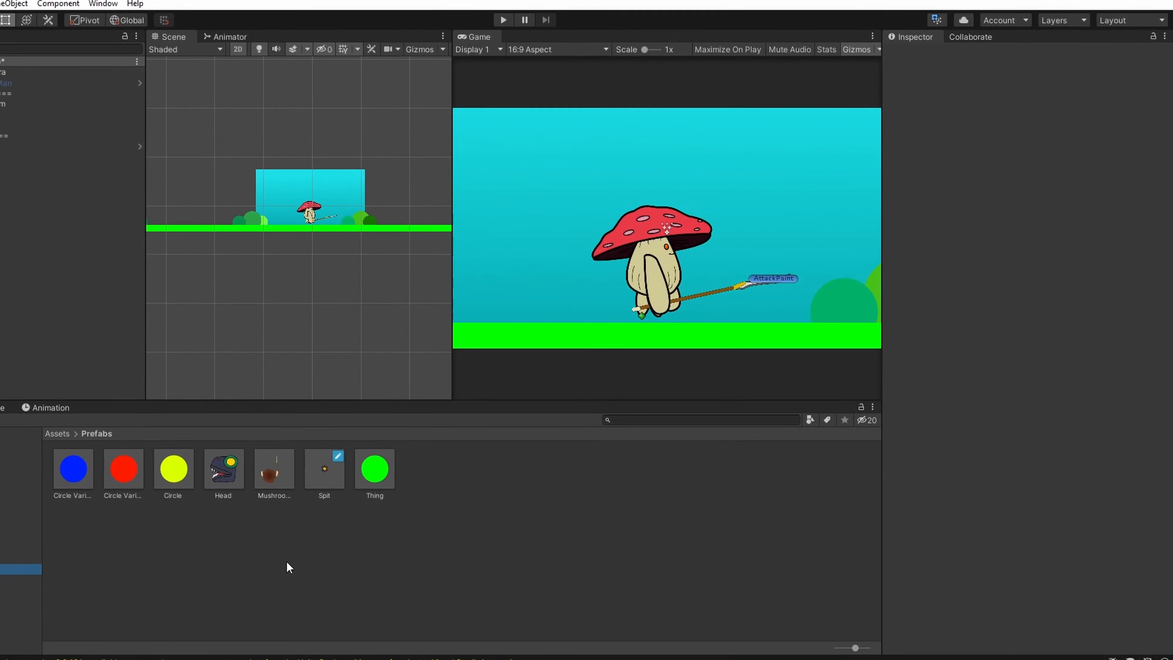
right_click(173, 601)
mouse_move(418, 197)
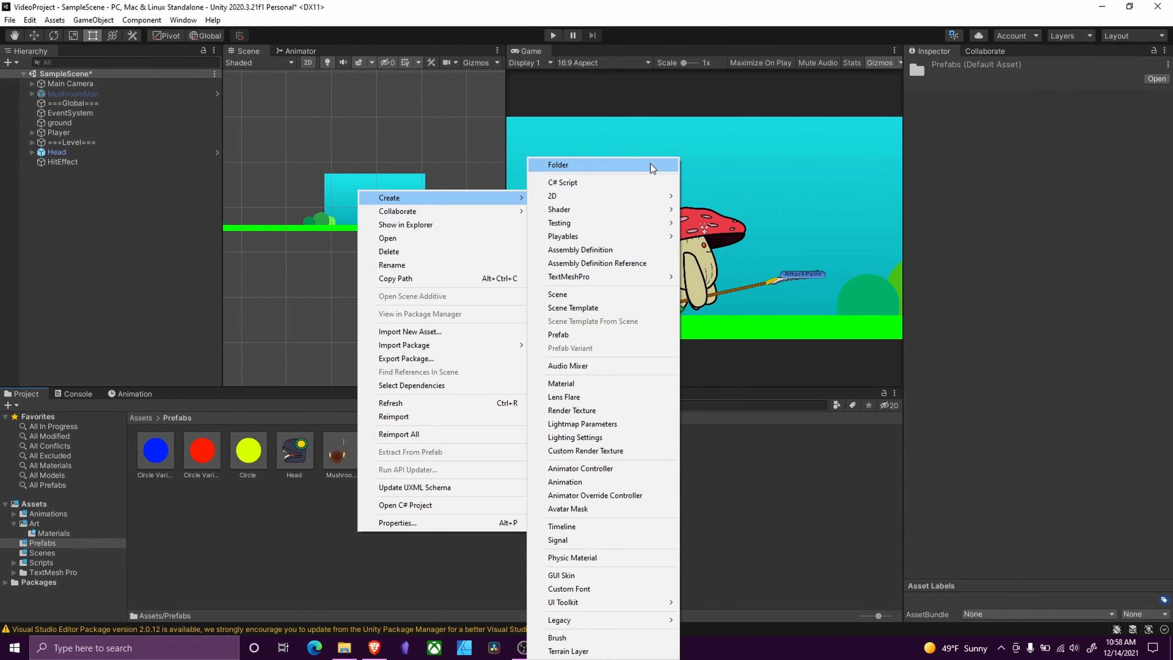
click(554, 165)
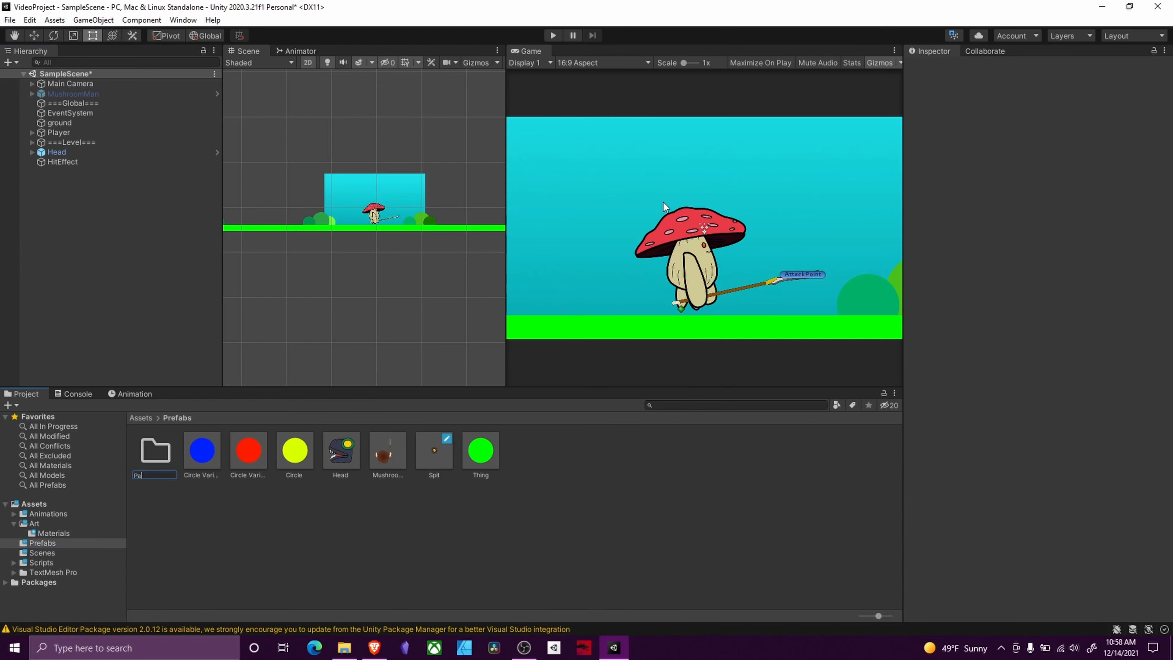
text(Particles)
key(Return)
Step: Create a subfolder named Pllayer inside the Particles folder
double_click(150, 452)
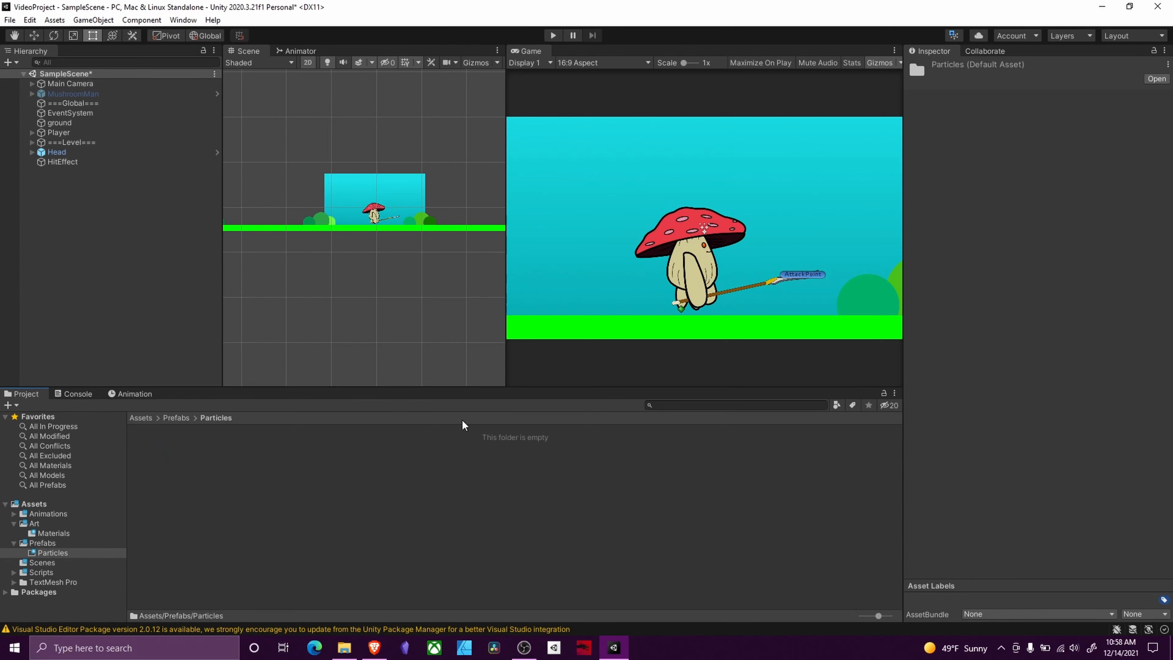
right_click(319, 510)
mouse_move(418, 173)
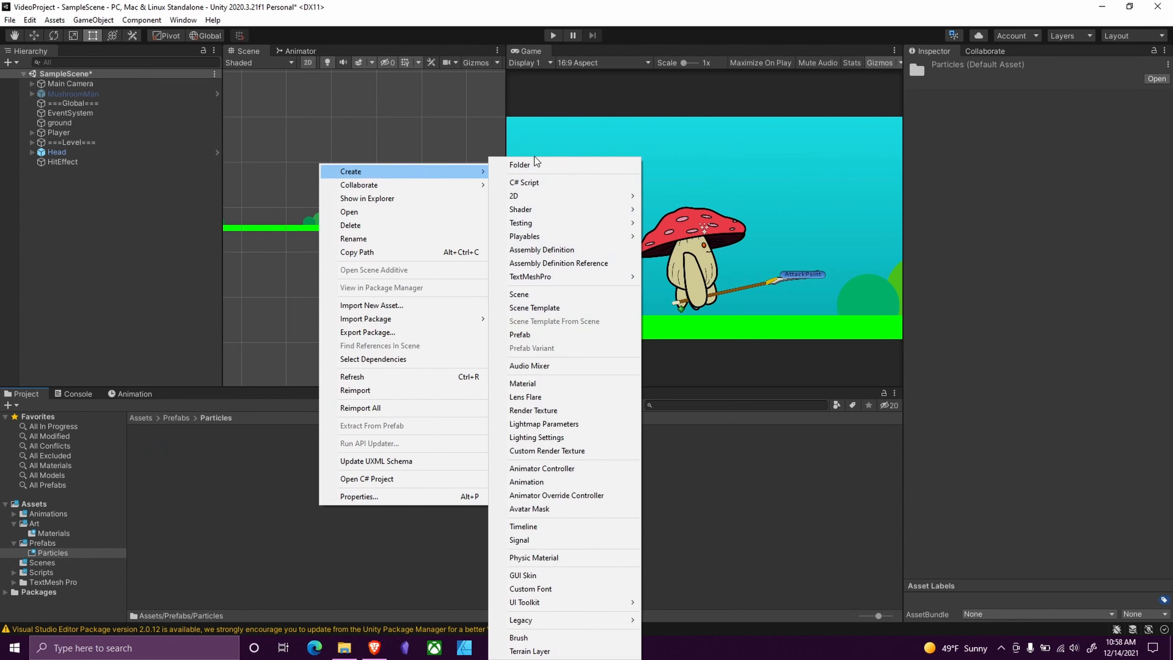
click(532, 165)
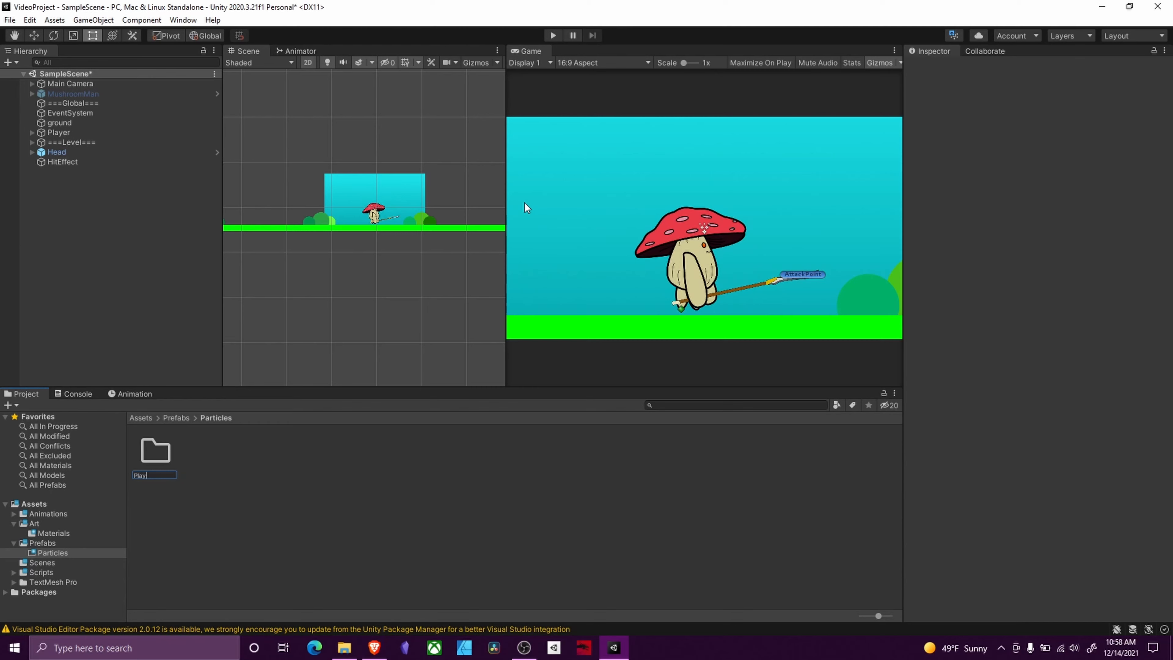
text(Pllayer)
key(Return)
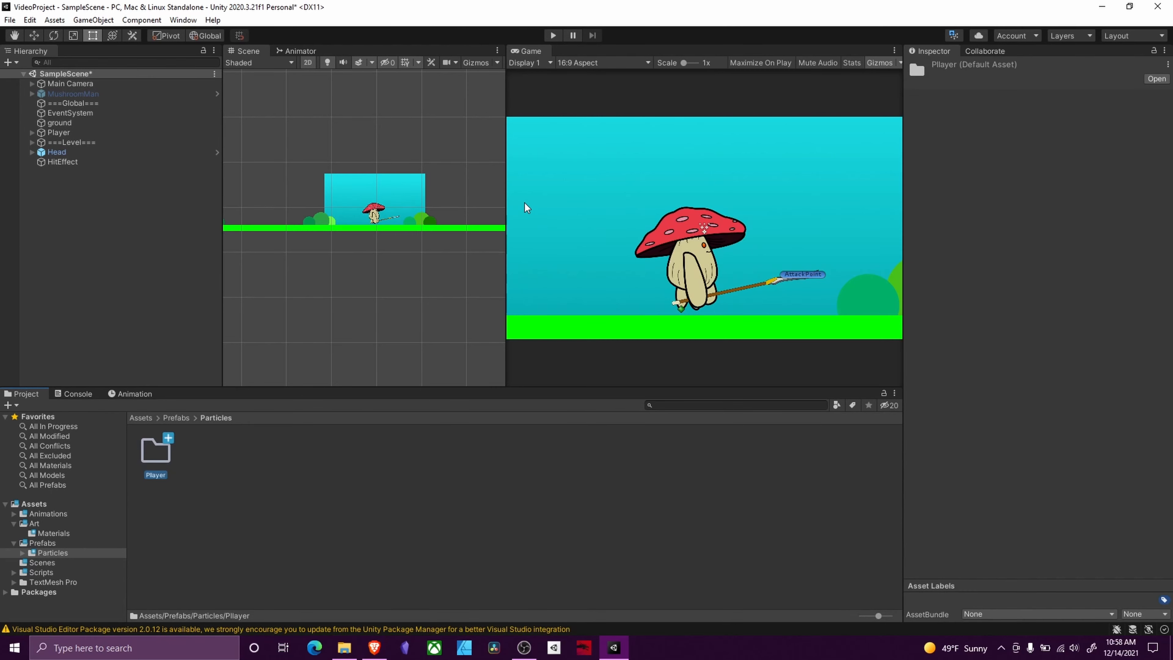
Step: Open the Pllayer folder and store the scene's HitEffect object in it as a prefab
double_click(146, 454)
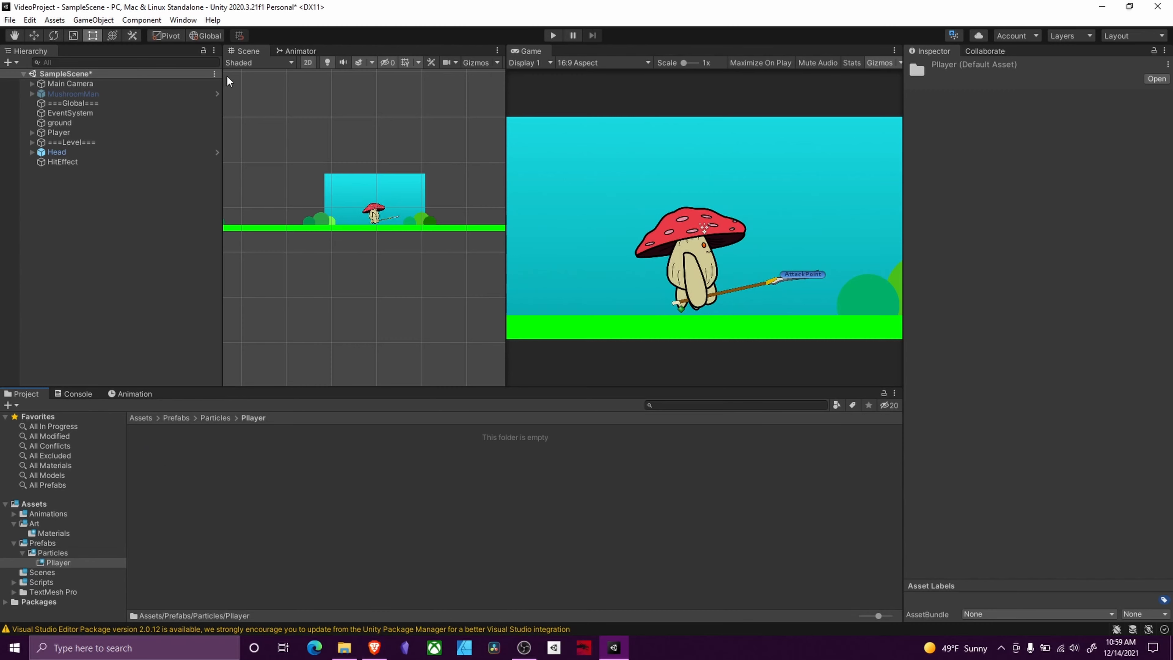
click(71, 153)
drag(71, 153, 289, 508)
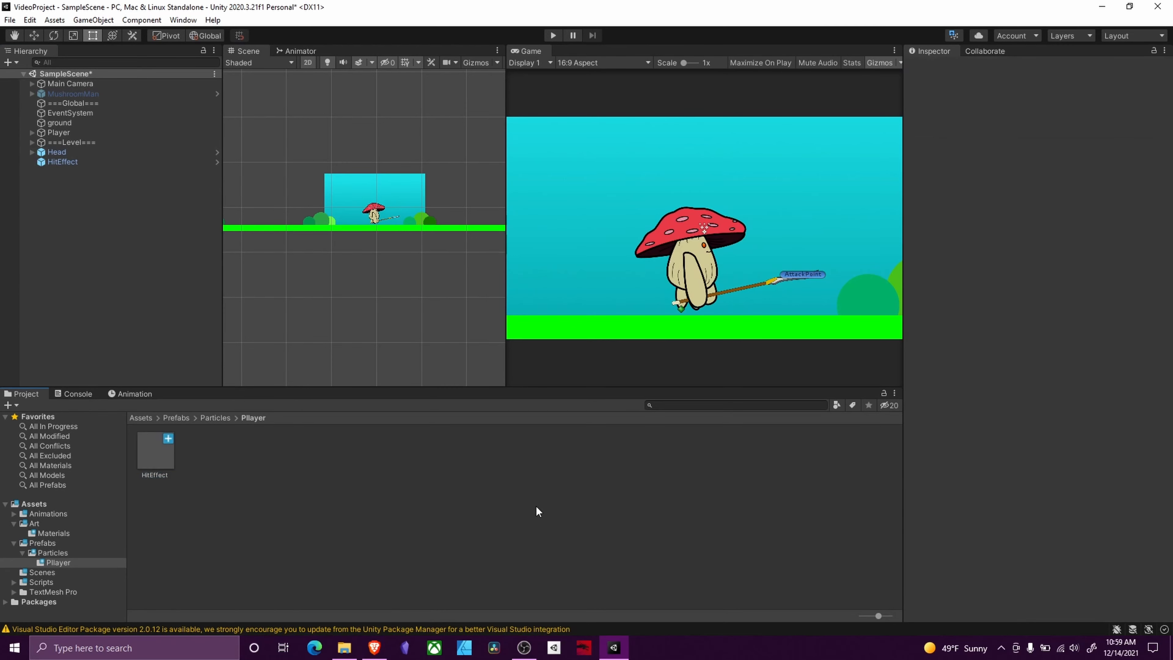
Step: Delete the HitEffect instance from the scene and save the scene
click(87, 163)
key(Delete)
key(ctrl+s)
Step: Look through the Scripts subfolders and open the ThrustAttak script from Future Lessons in the code editor
click(66, 583)
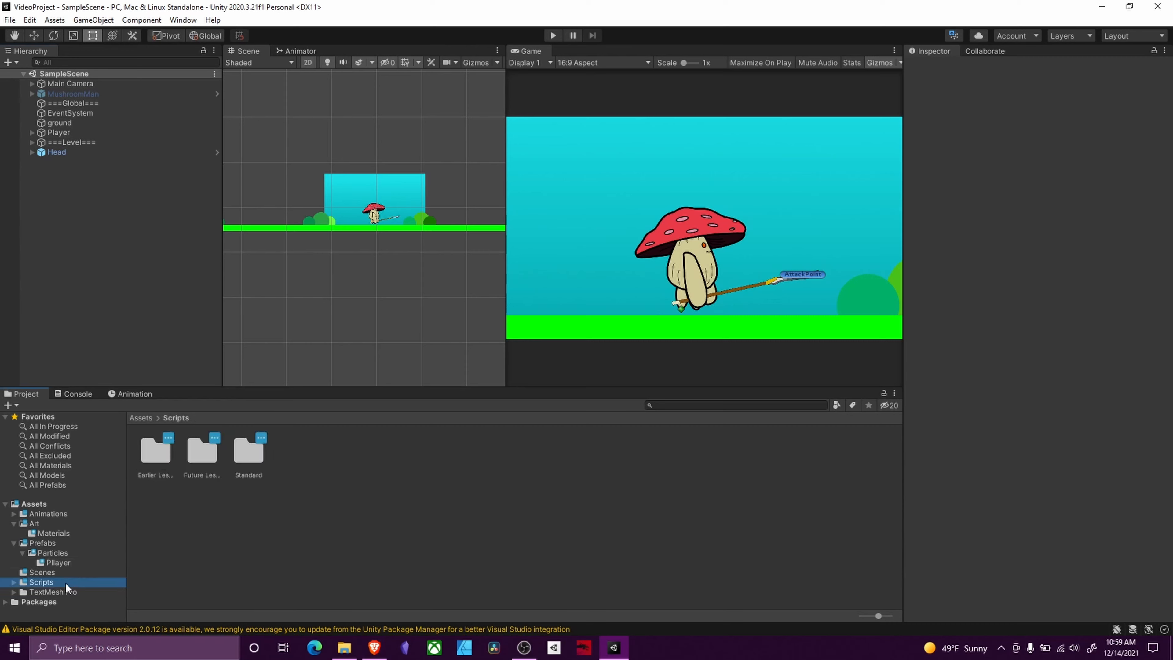
click(234, 440)
double_click(234, 452)
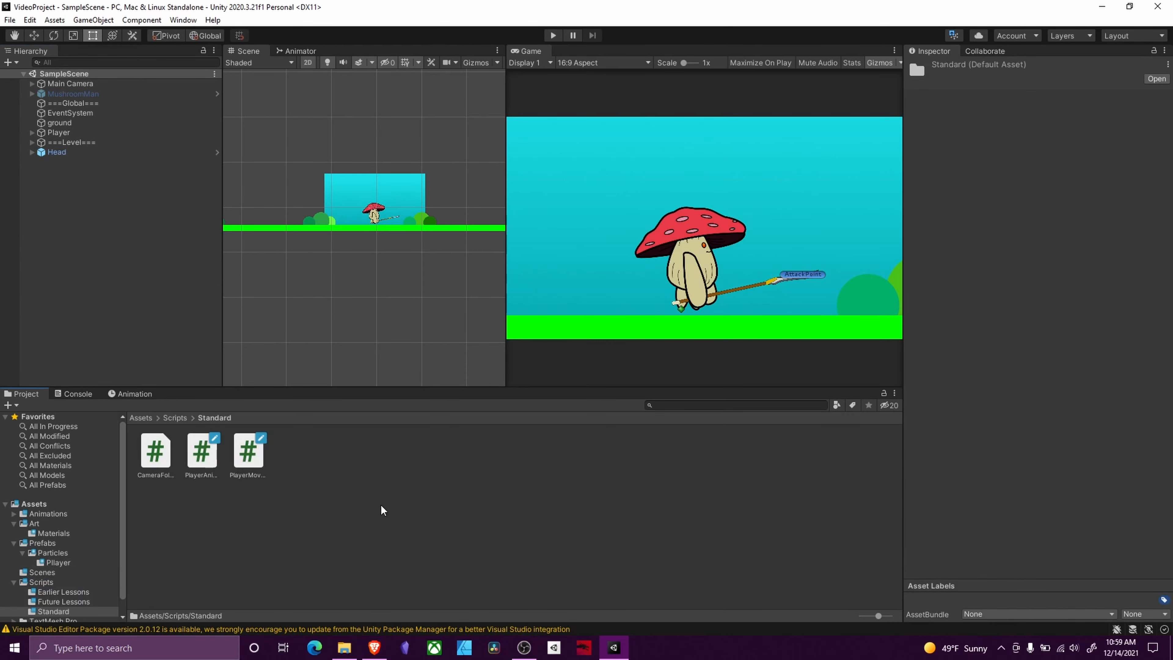
click(203, 456)
click(256, 456)
click(156, 450)
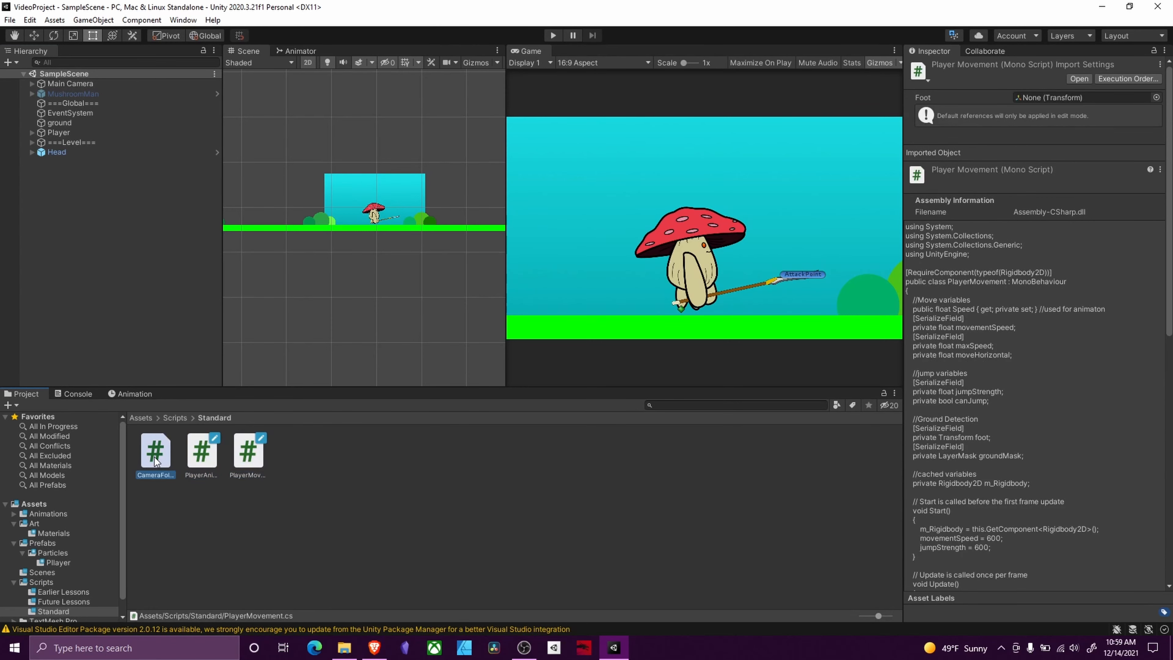
click(176, 417)
double_click(157, 449)
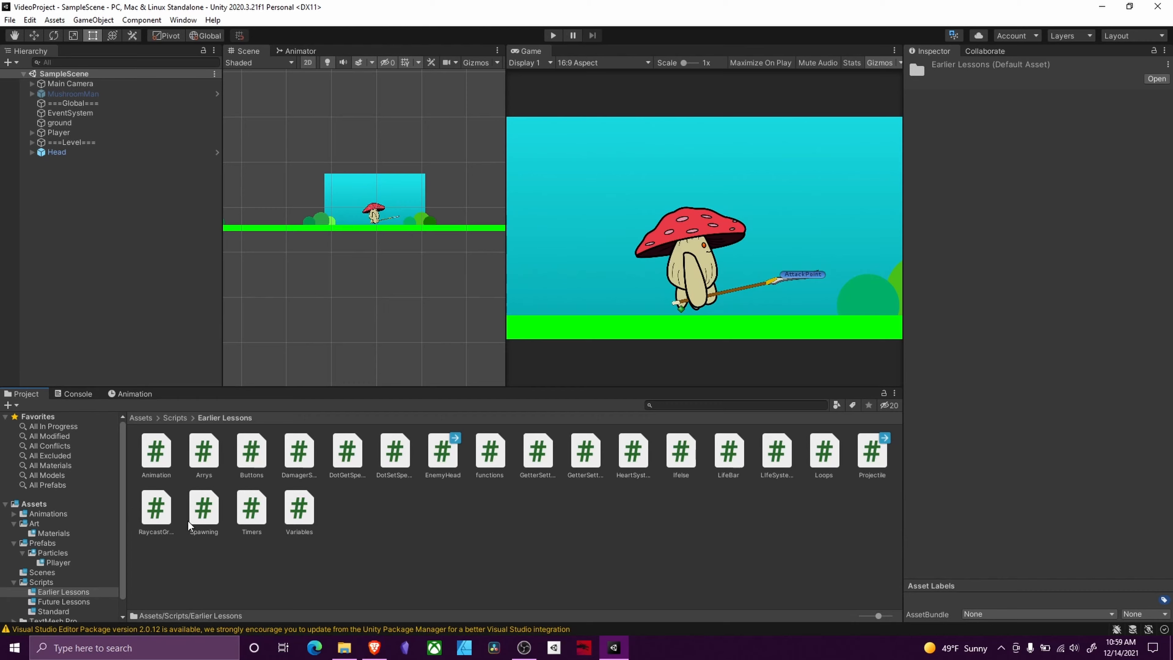
click(176, 418)
double_click(204, 450)
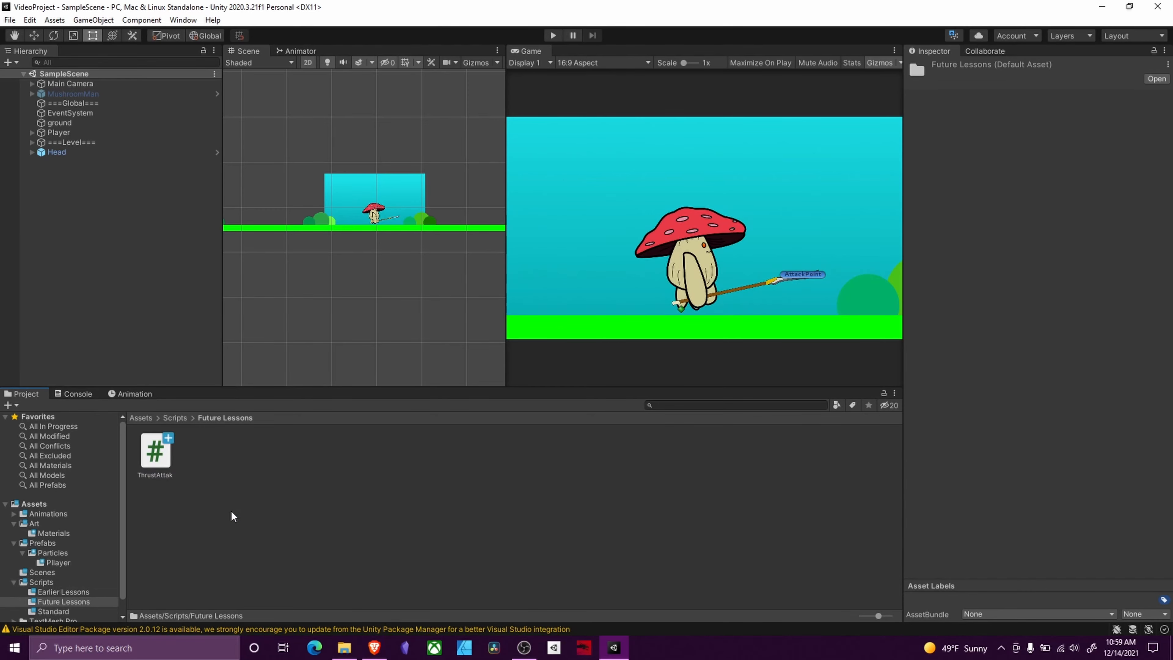
double_click(155, 450)
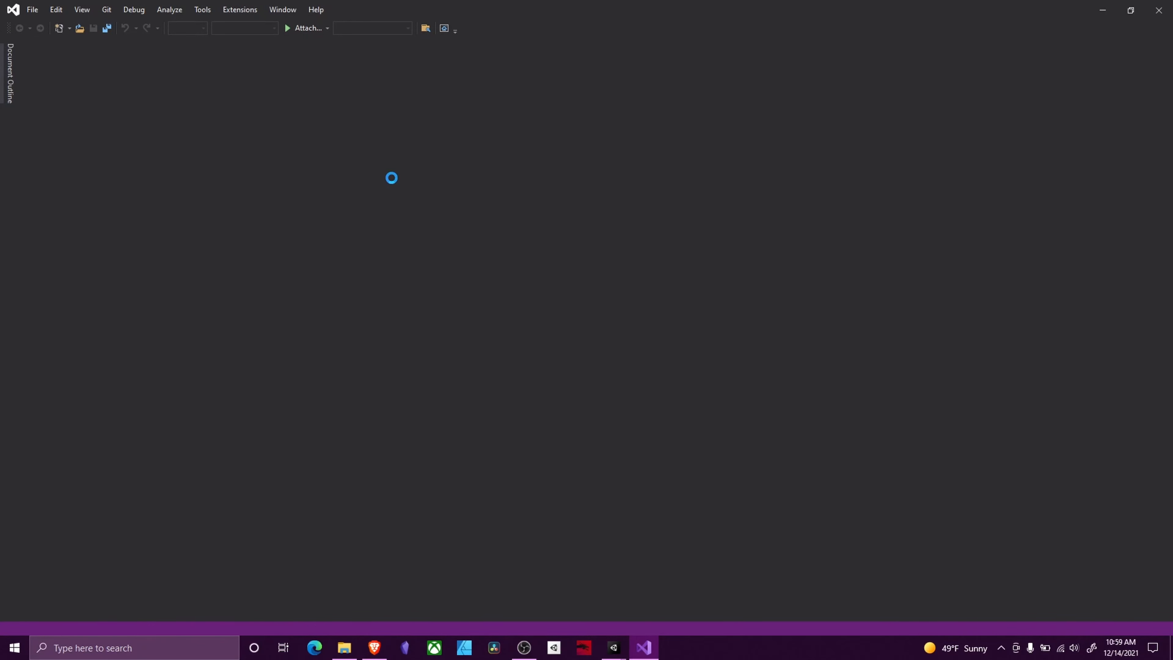
Step: Declare a serialized private GameObject field named hitParticle below enemiesCanHit in ThrustAttak, and save the script
scroll(568, 244, up, 7)
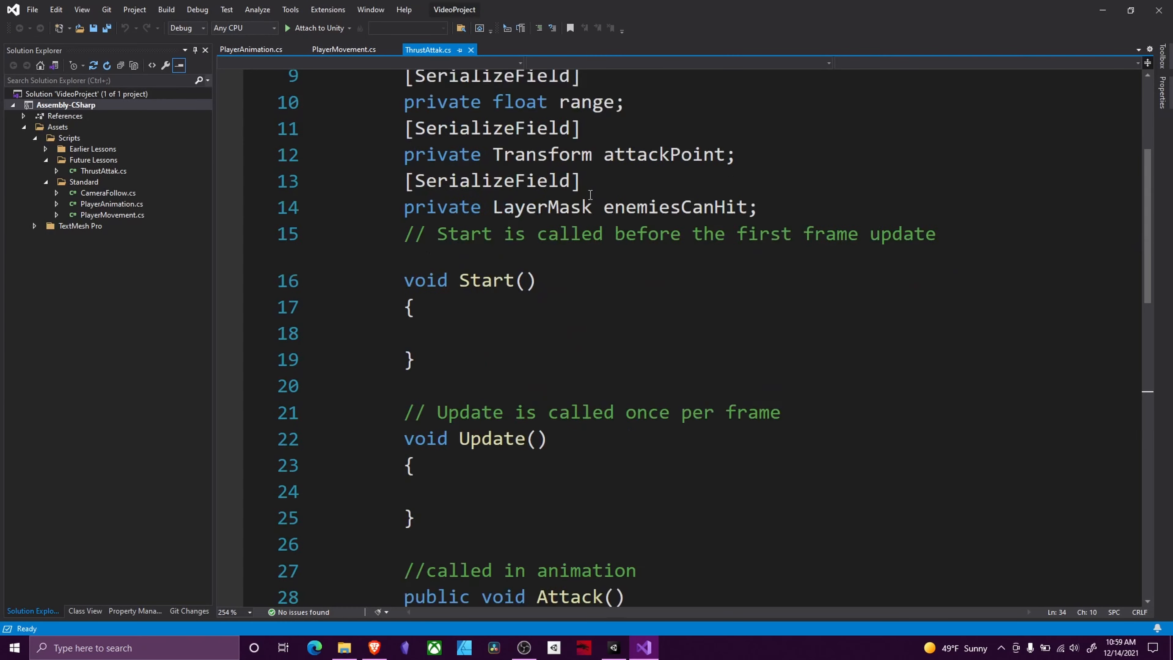
click(800, 436)
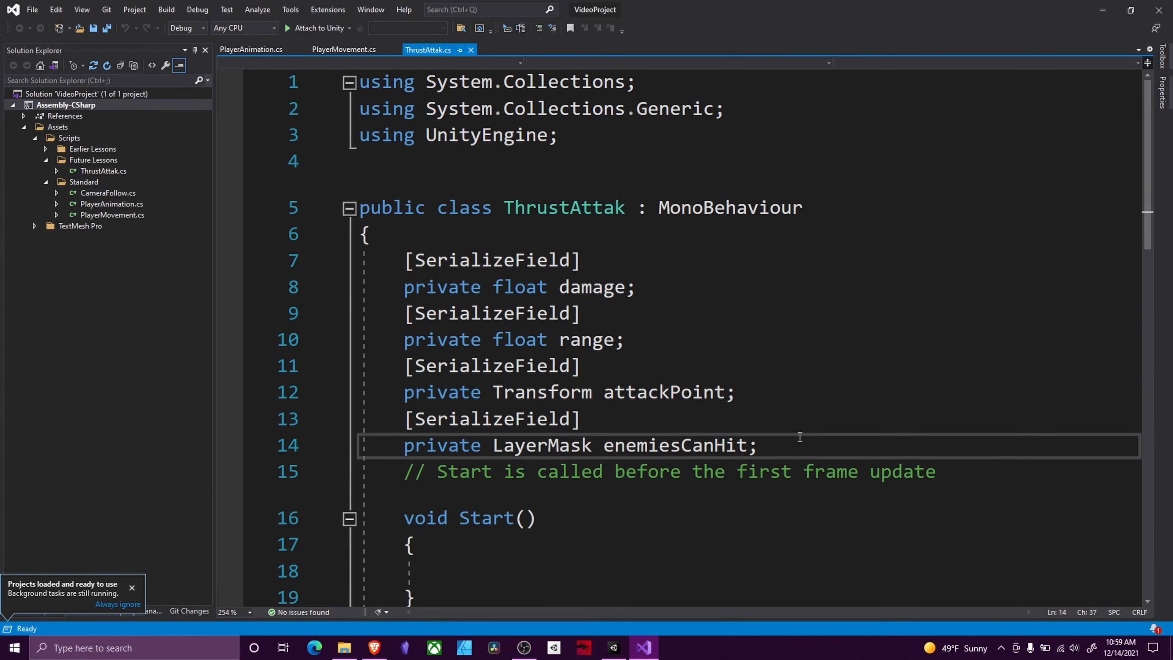
key(Return)
key(Return)
text([ser)
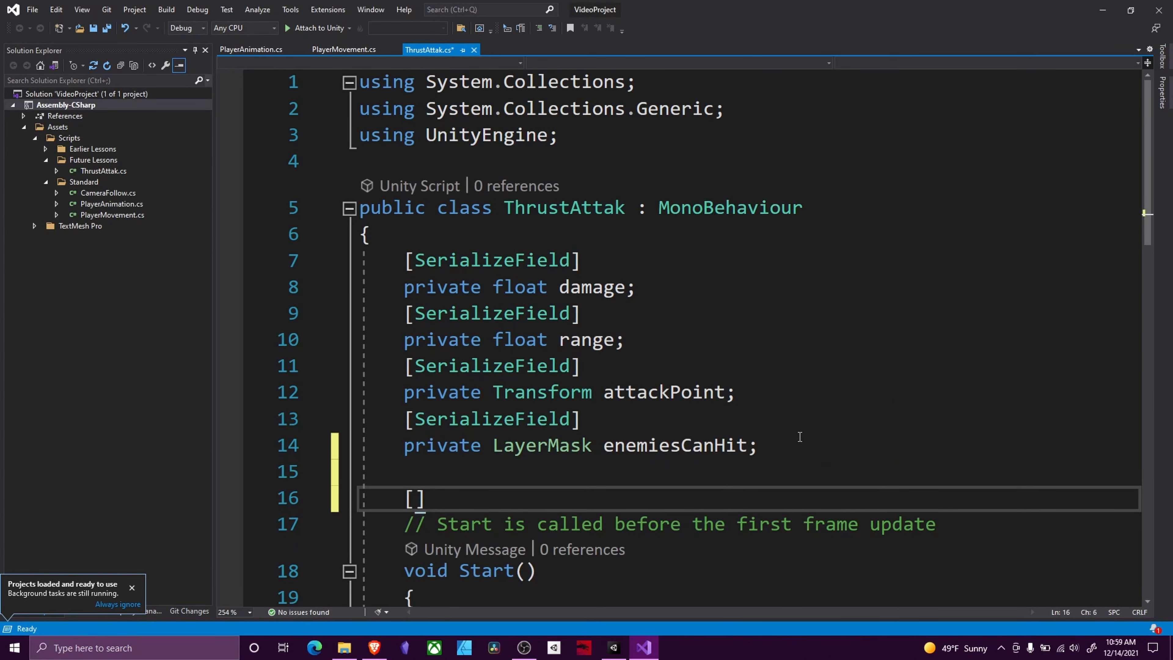
text(])
key(Return)
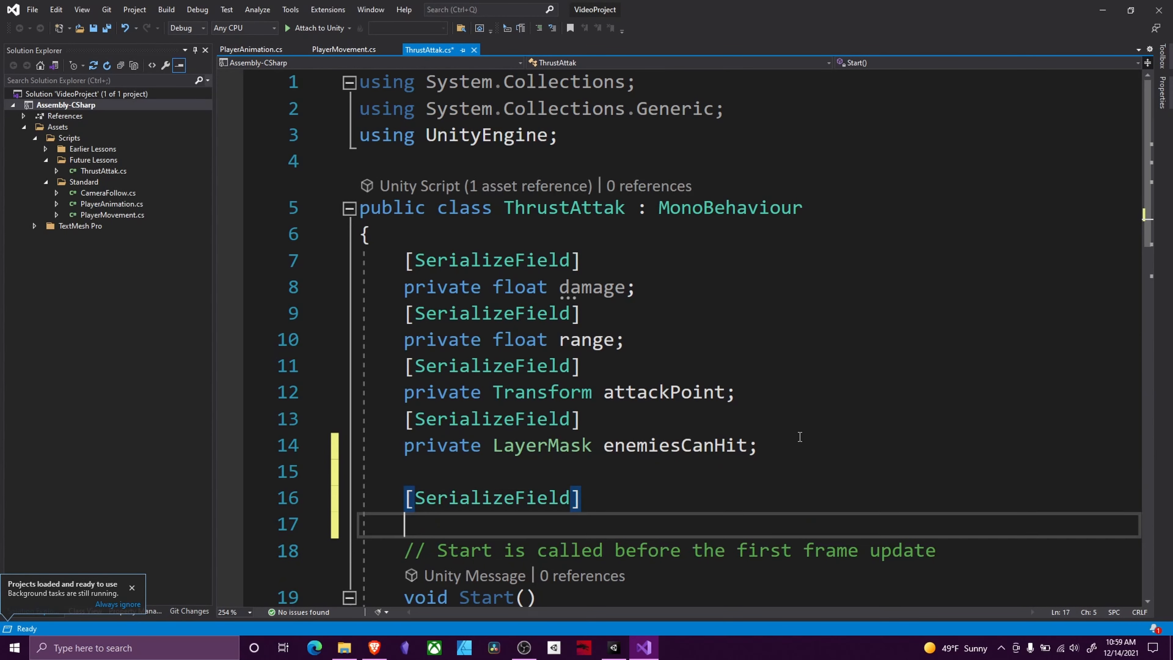
text(privat)
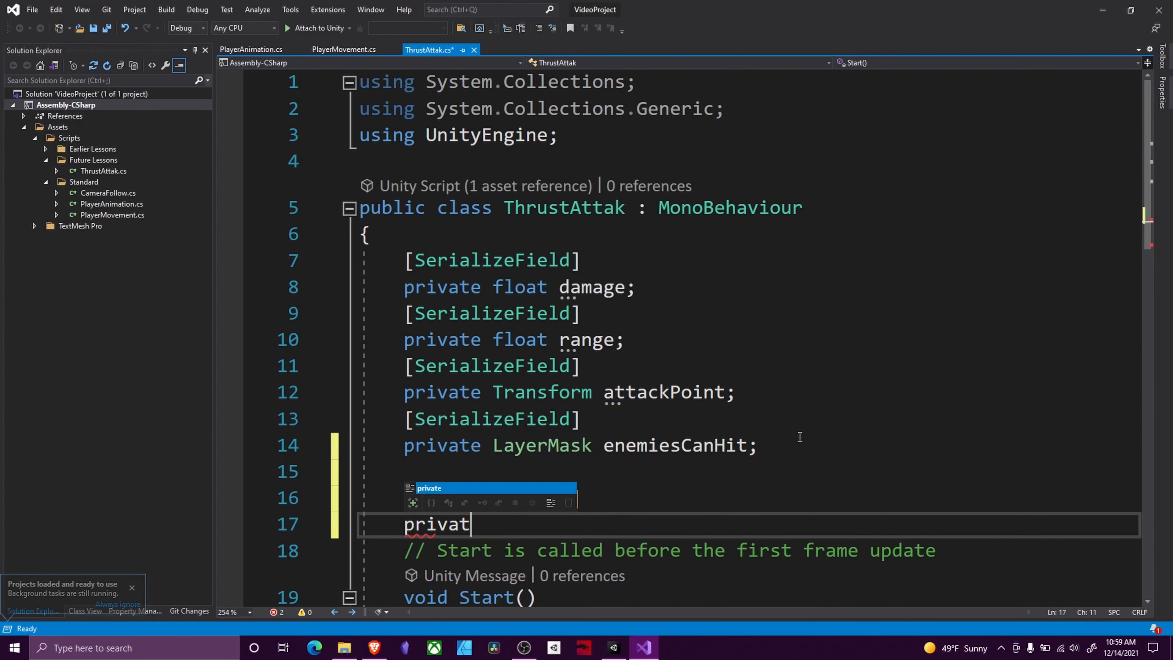
text(e GameObject )
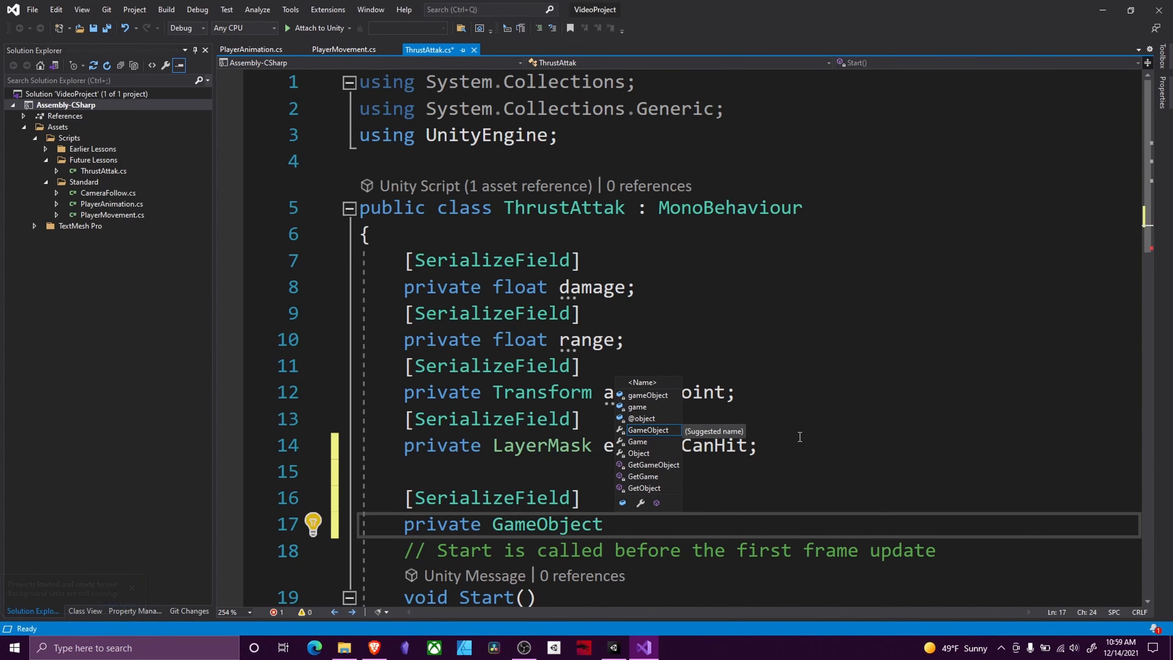
text(hitP)
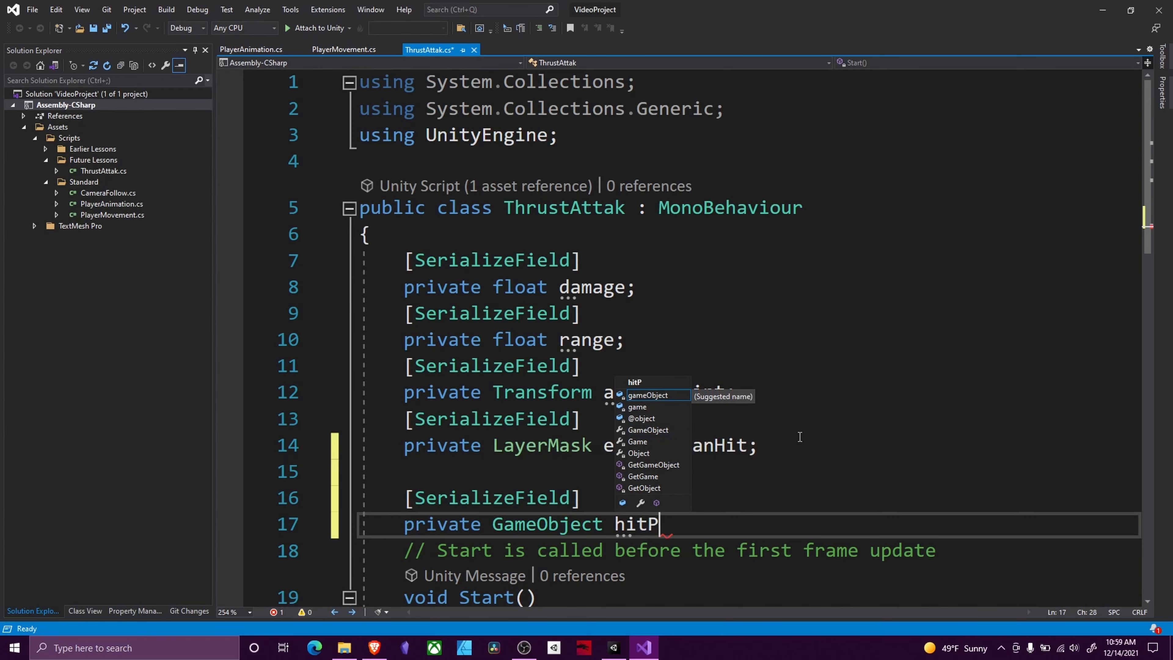
text(article;)
key(ctrl+s)
Step: Start an Instantiate call with hitParticle as its first argument, above the Destroy line in Attack's foreach loop
scroll(804, 415, down, 8)
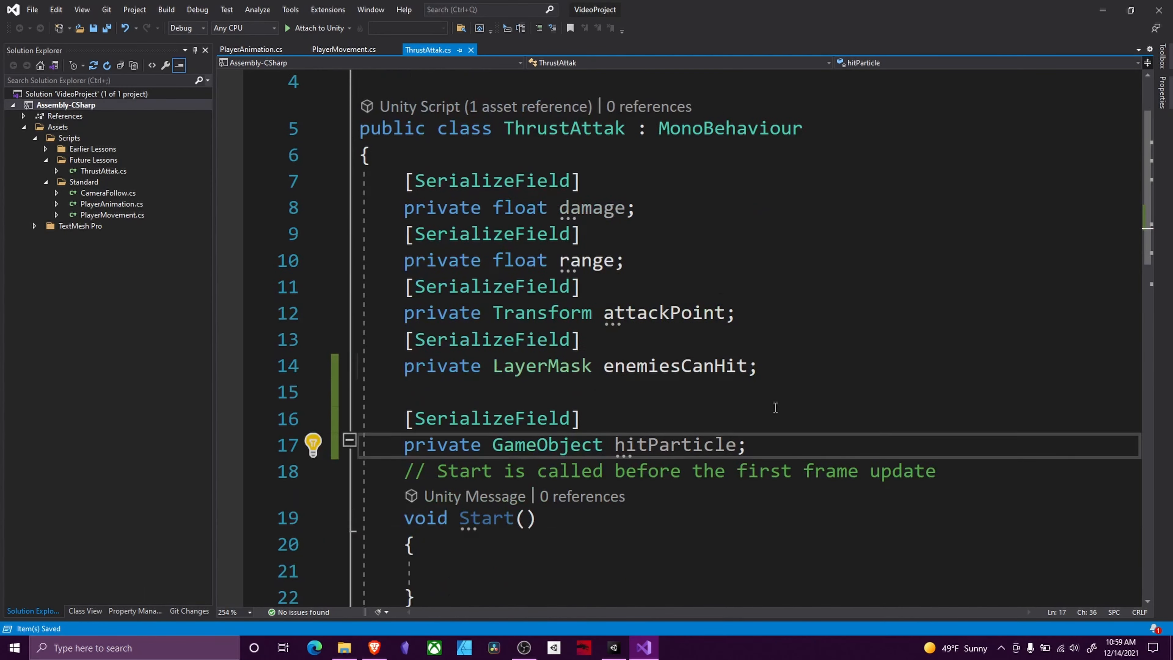
scroll(808, 395, down, 1)
click(529, 365)
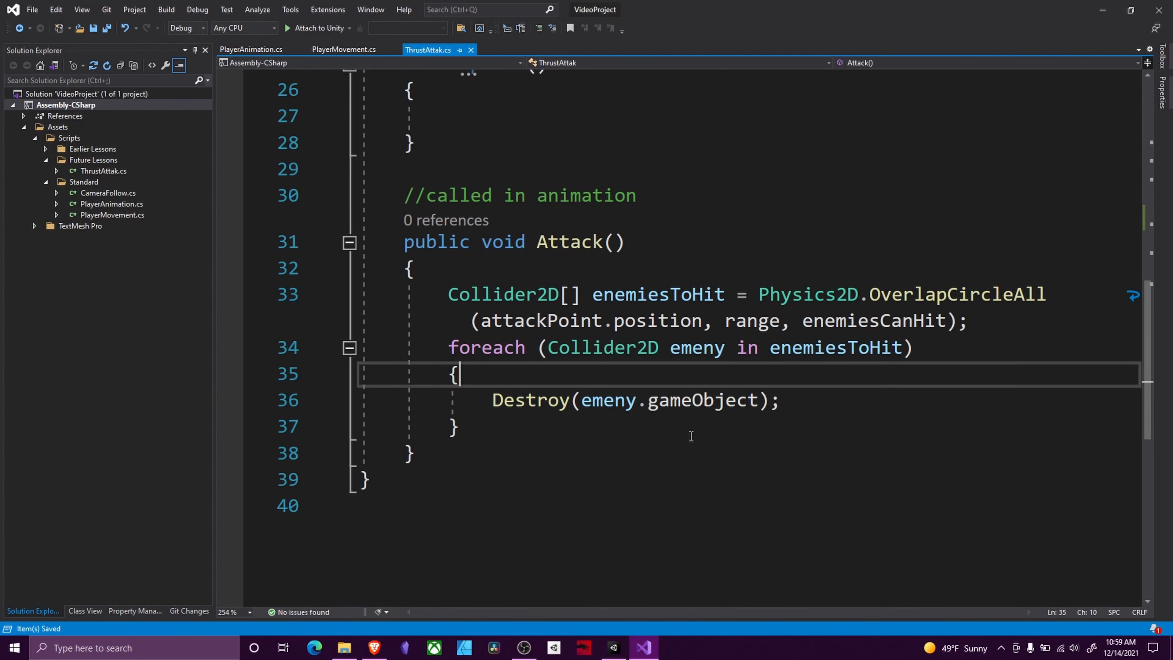
key(Return)
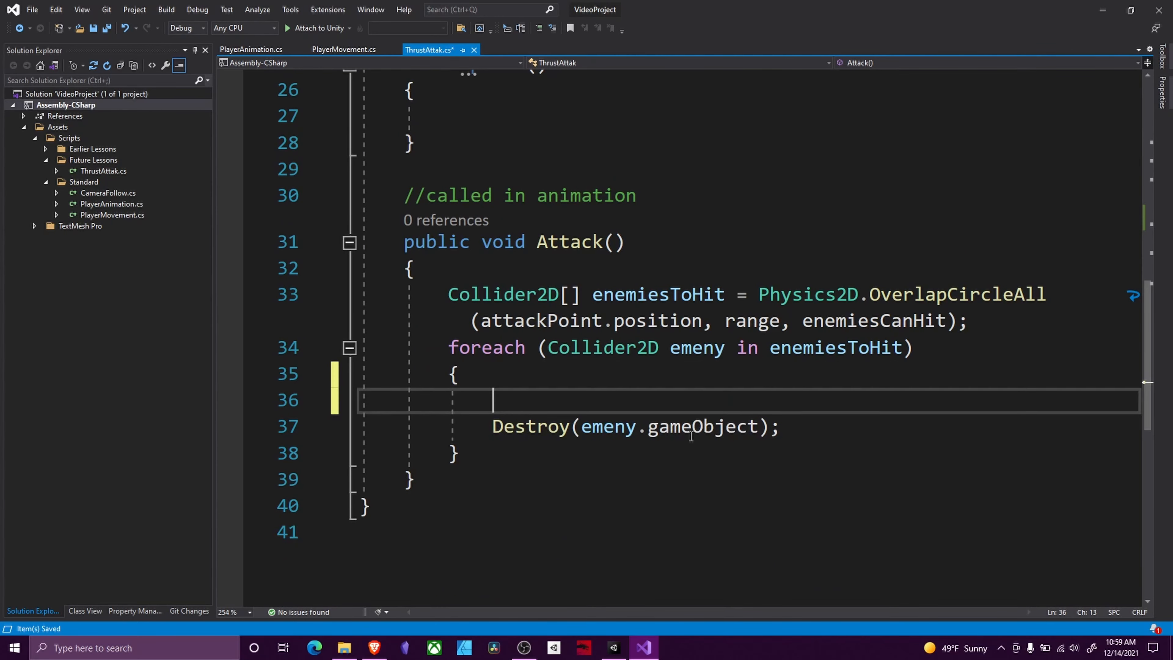
text(insta)
key(Tab)
text(()
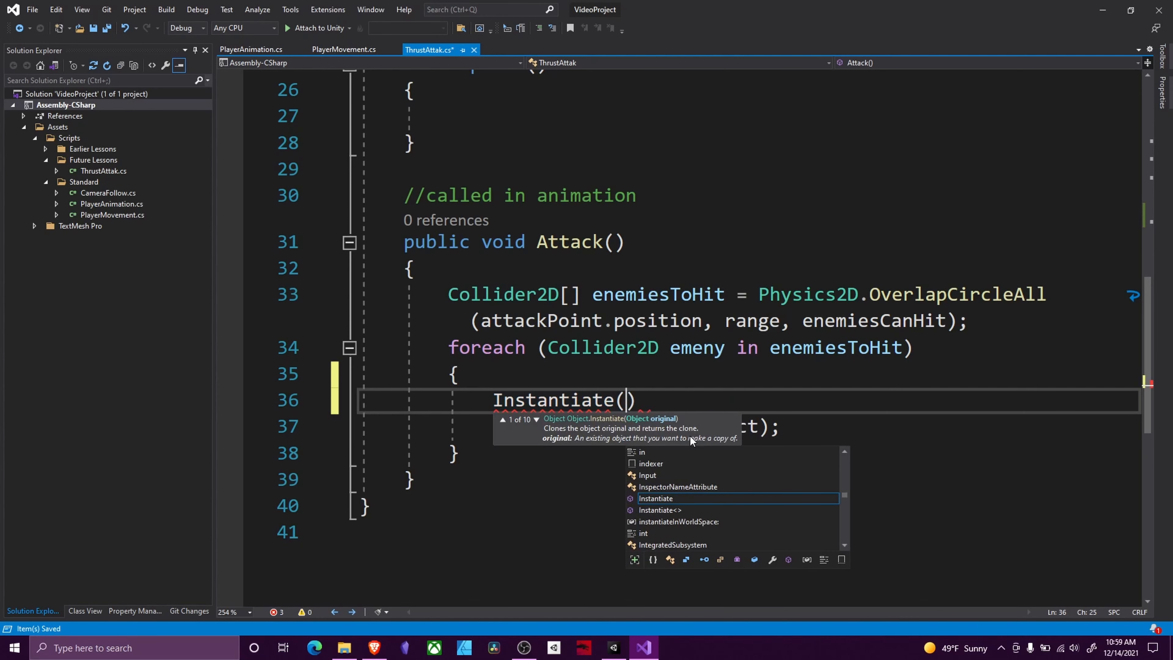
text(hitp)
key(Tab)
text(, )
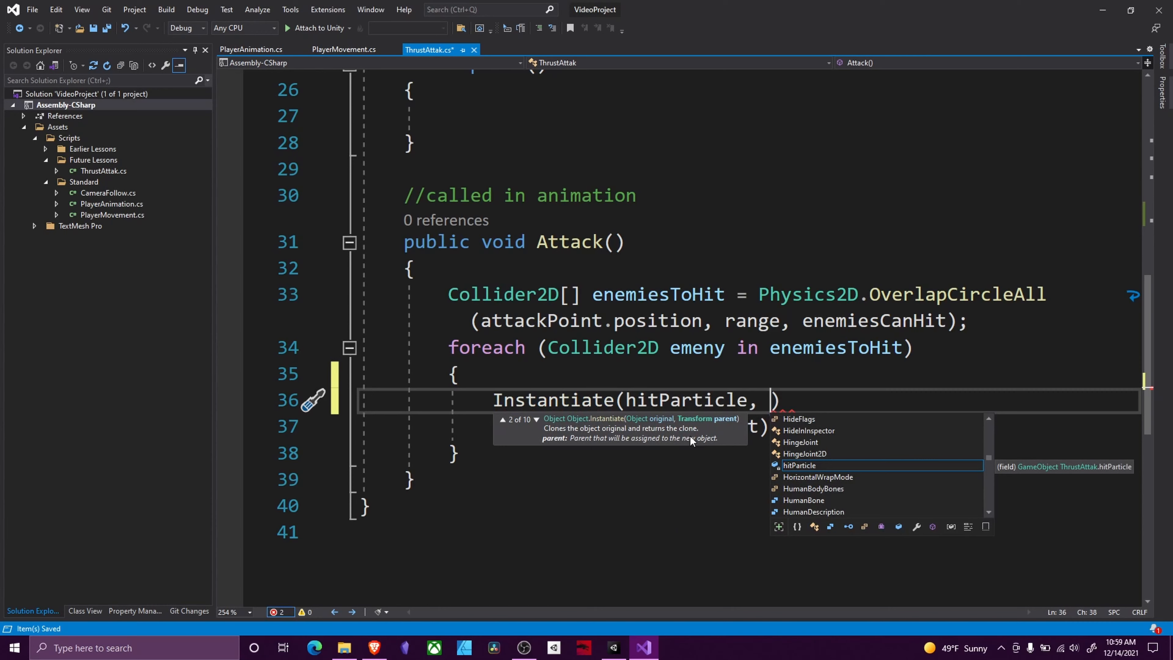
Step: Complete the Instantiate call with emeny.transform.position and Quaternion.identity as its remaining arguments, and save the script
text(emeny.t)
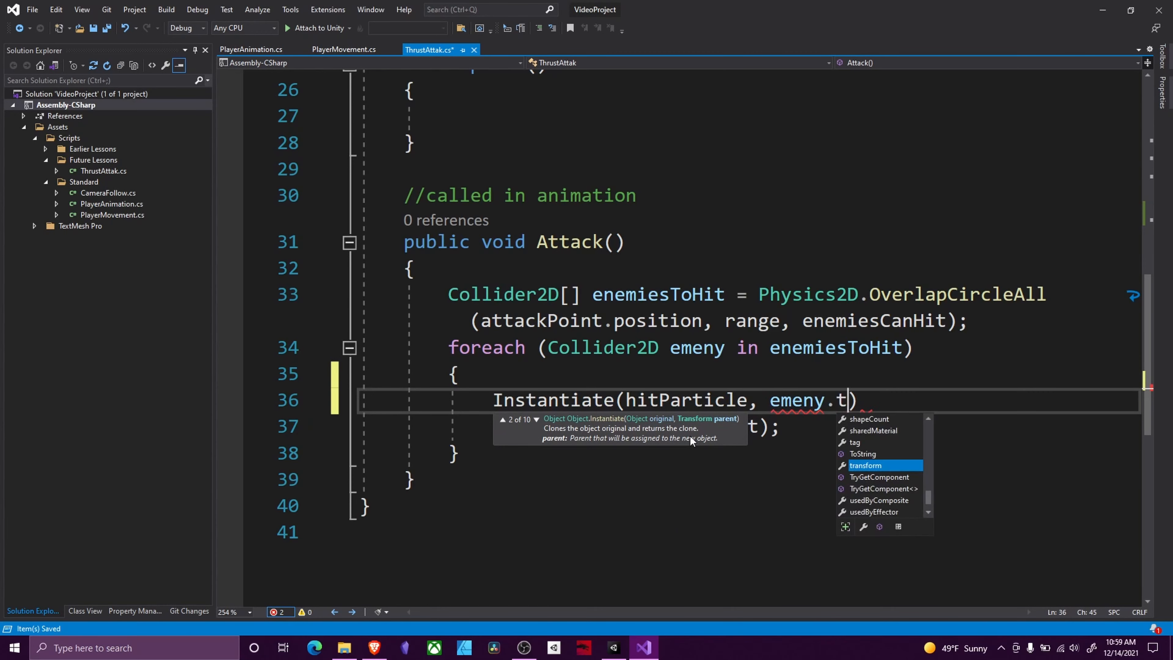
key(Tab)
text(.po)
key(Tab)
text(, )
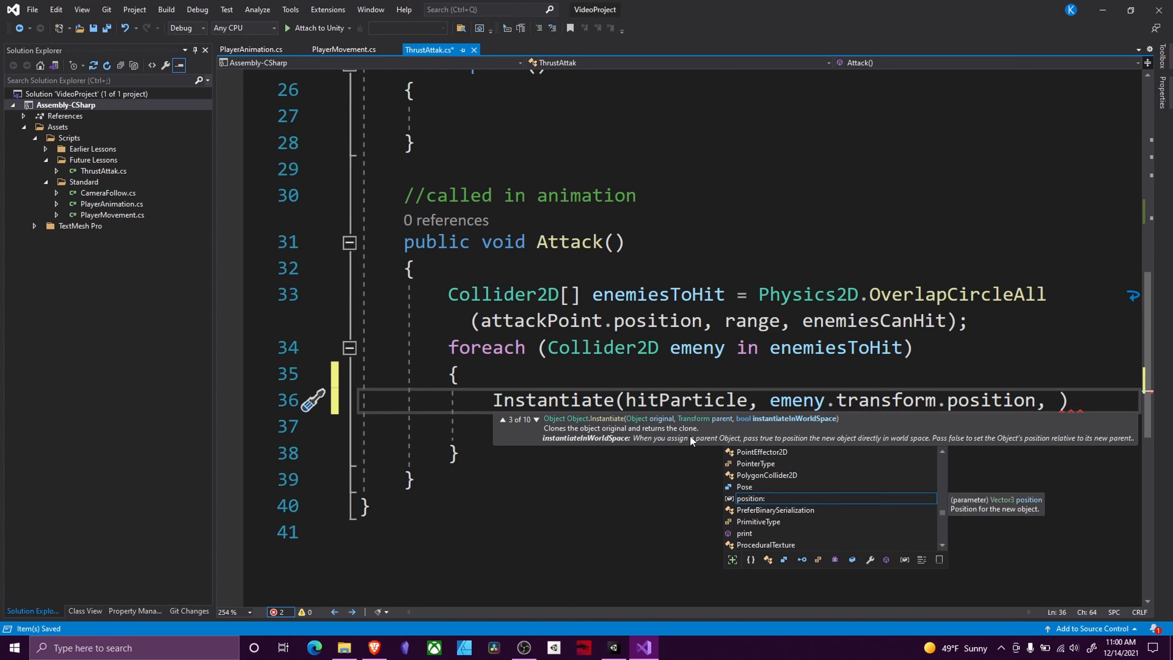
text(qu)
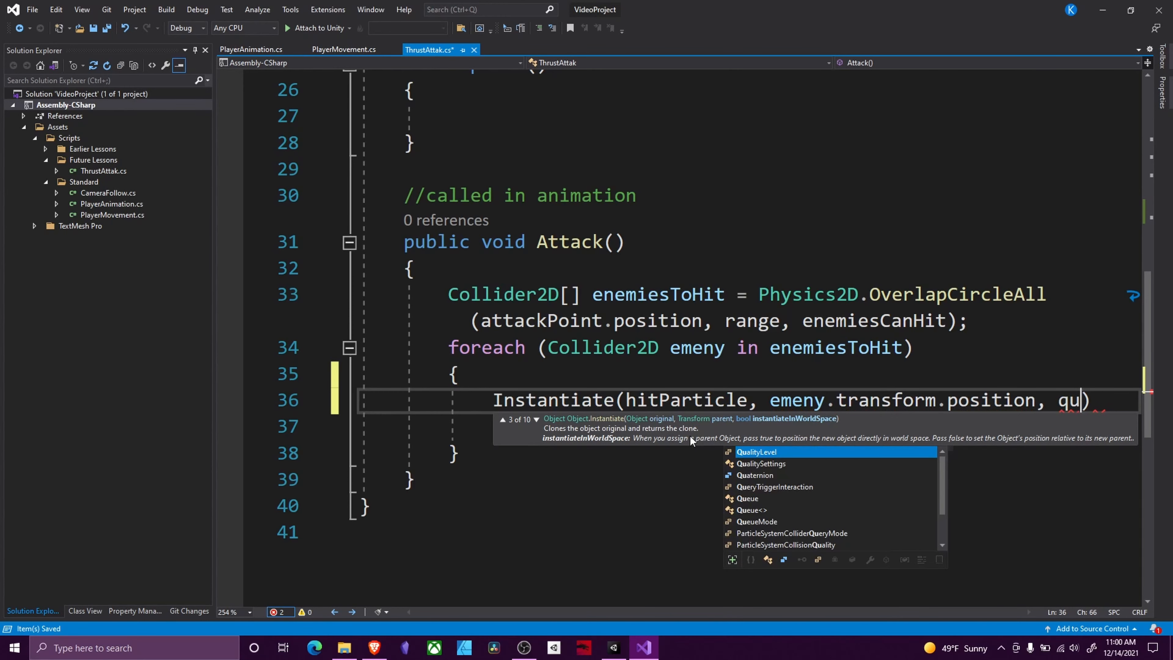
key(Down)
key(Down)
key(Tab)
text(.i)
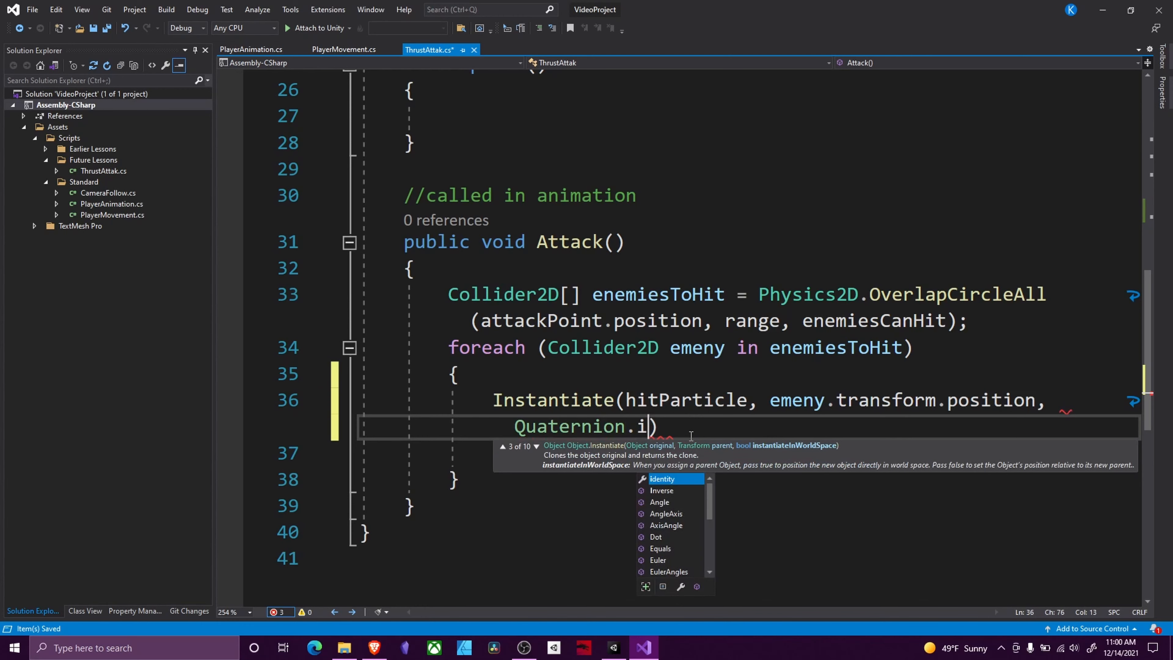
key(Tab)
key(End)
text(;)
key(ctrl+s)
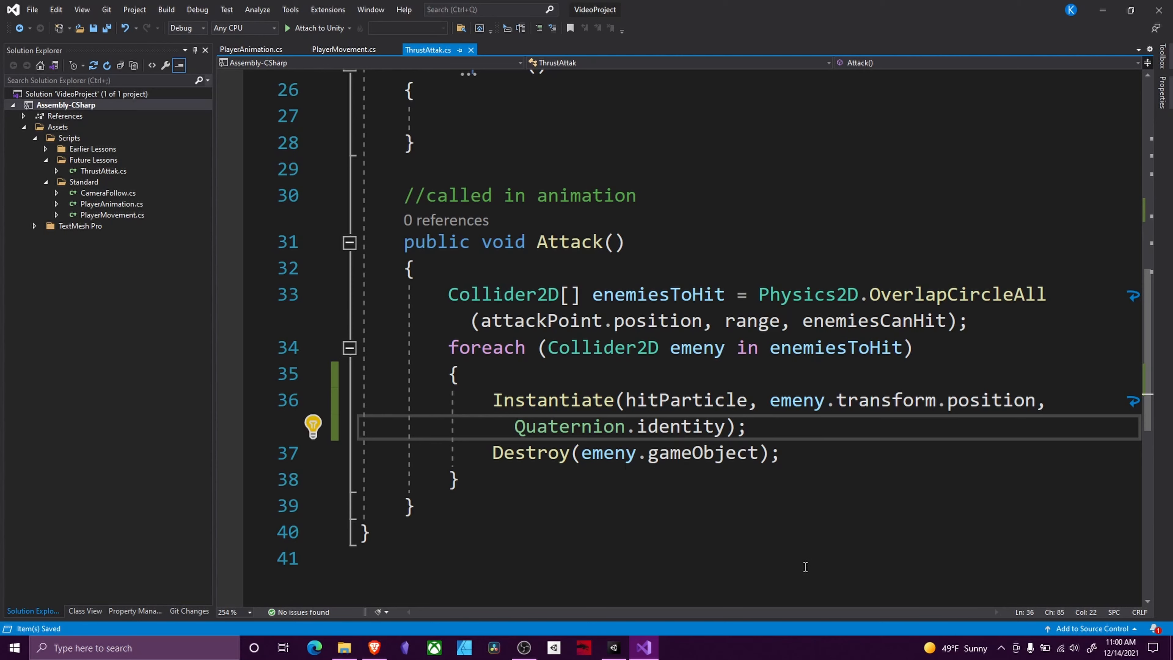
Step: Switch to Unity, run the game to test the attack's hit effect, stop it, and check the console messages
click(616, 648)
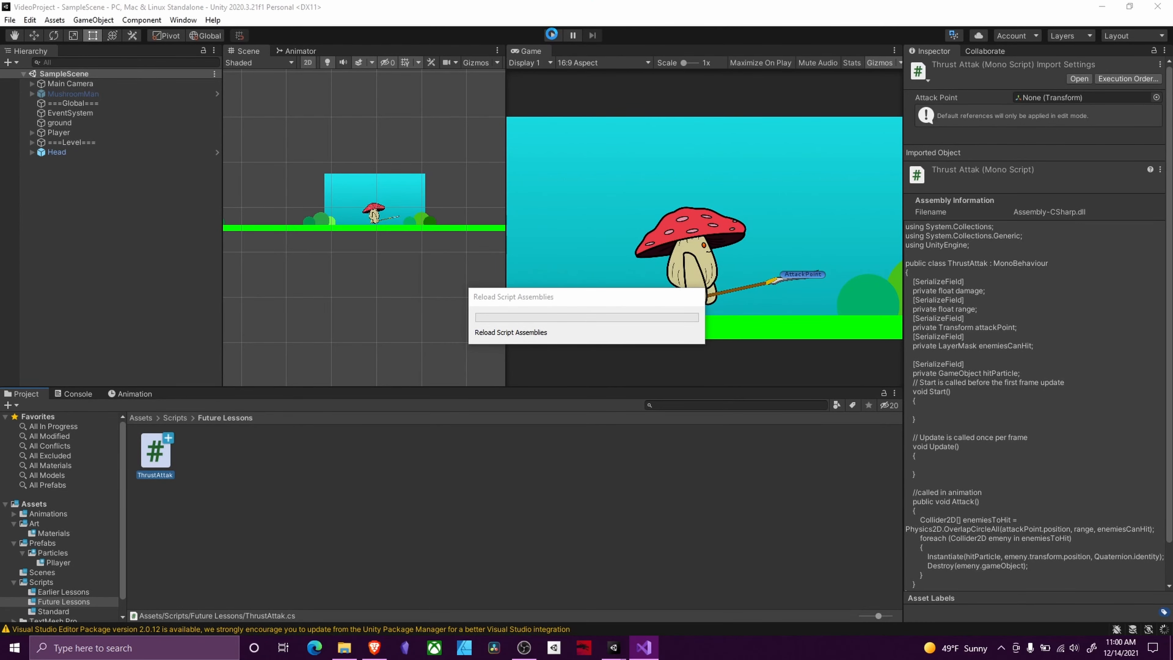
click(553, 36)
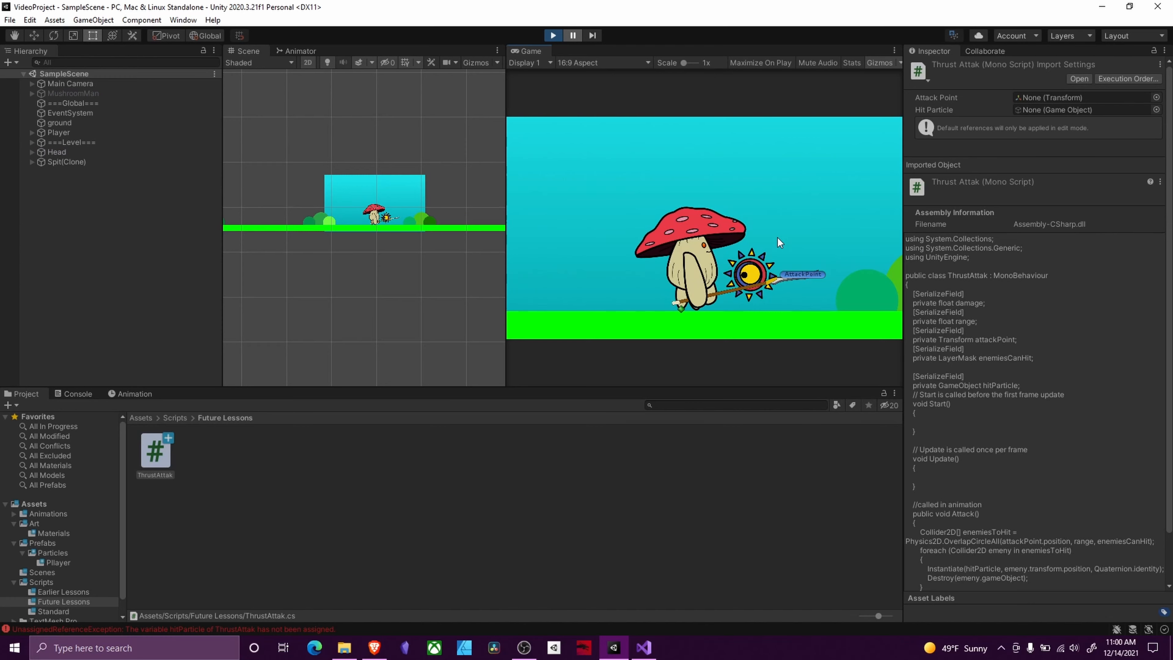
click(552, 36)
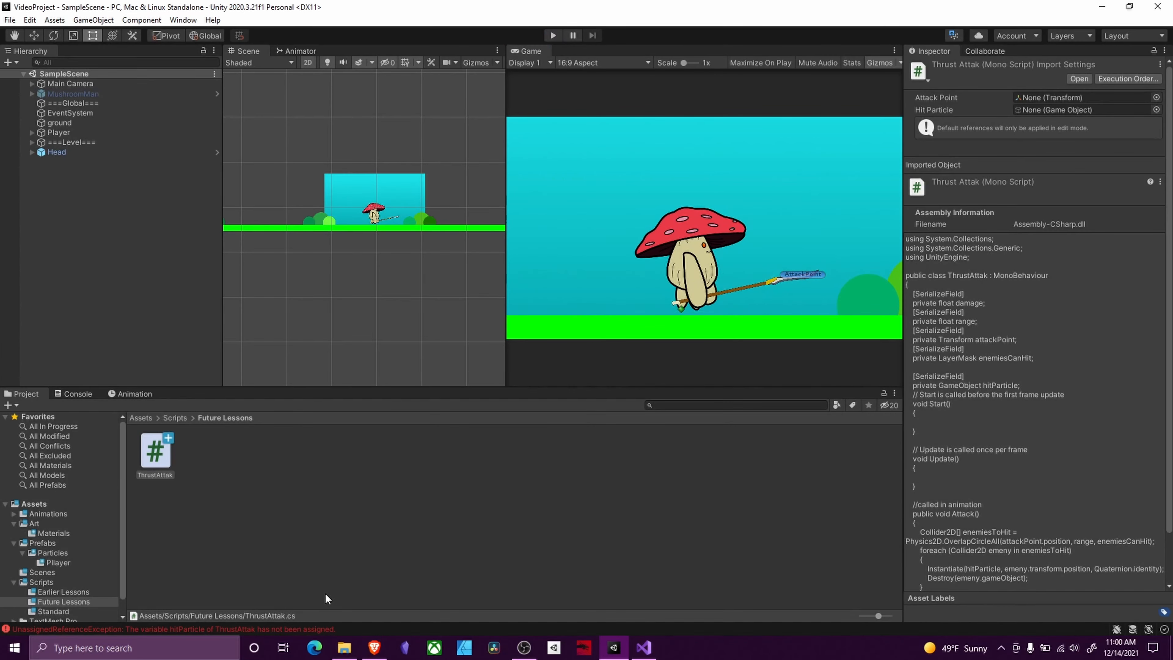
click(75, 393)
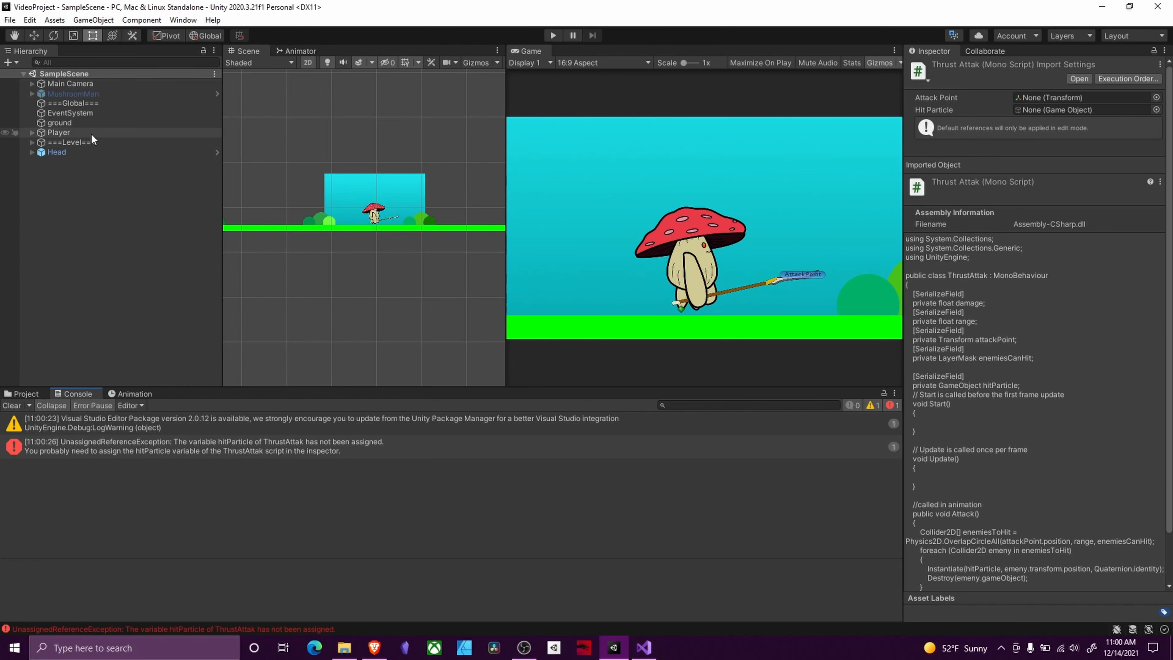
Step: Assign the HitEffect prefab from the Pllayer particles folder as the Hit Particle of the Player's Thrust Attak script
click(69, 133)
scroll(1030, 241, down, 5)
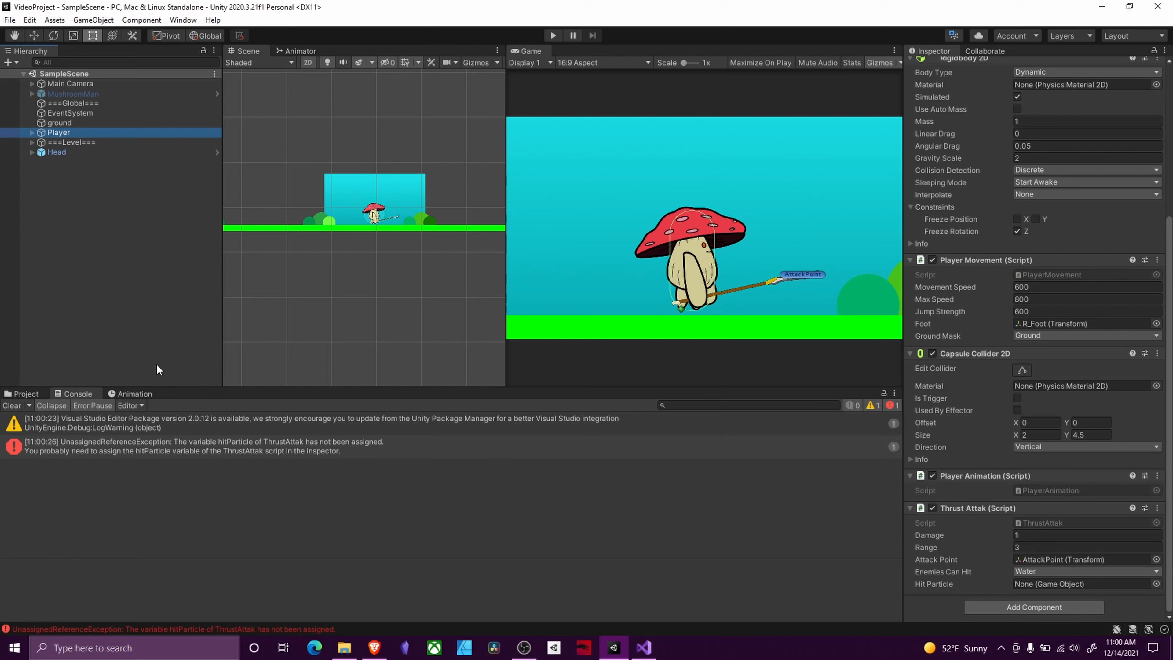
click(26, 395)
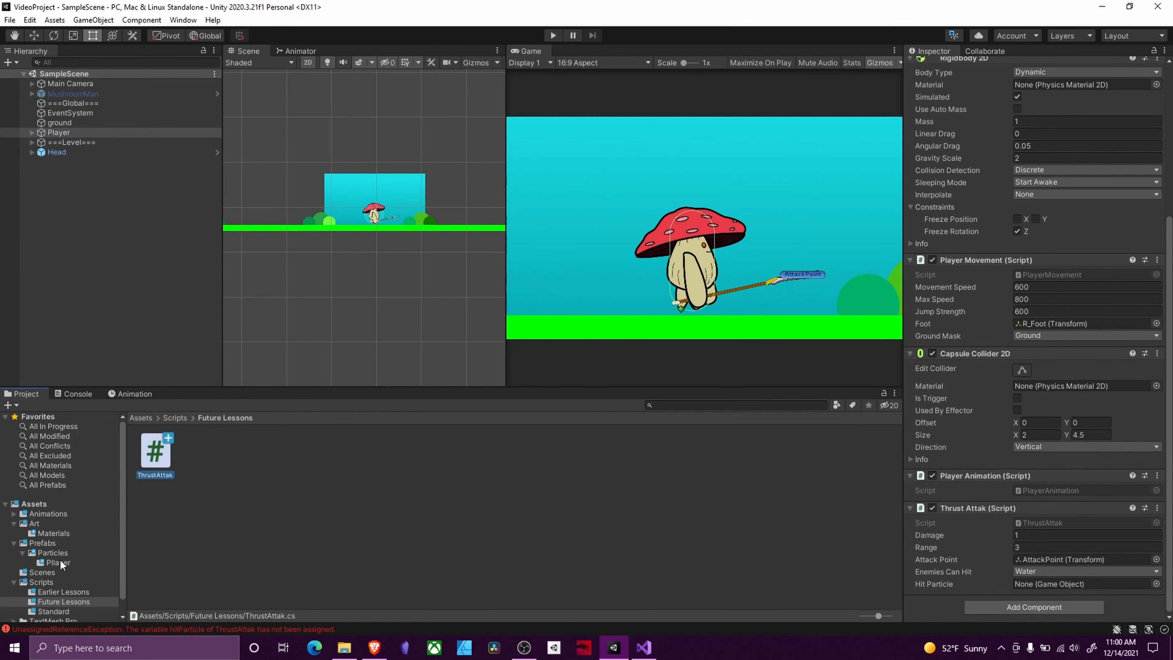
click(58, 562)
drag(148, 462, 1086, 584)
Step: Run the game, attack the incoming Spit enemies repeatedly to test the hit particles, and stop the game
click(554, 35)
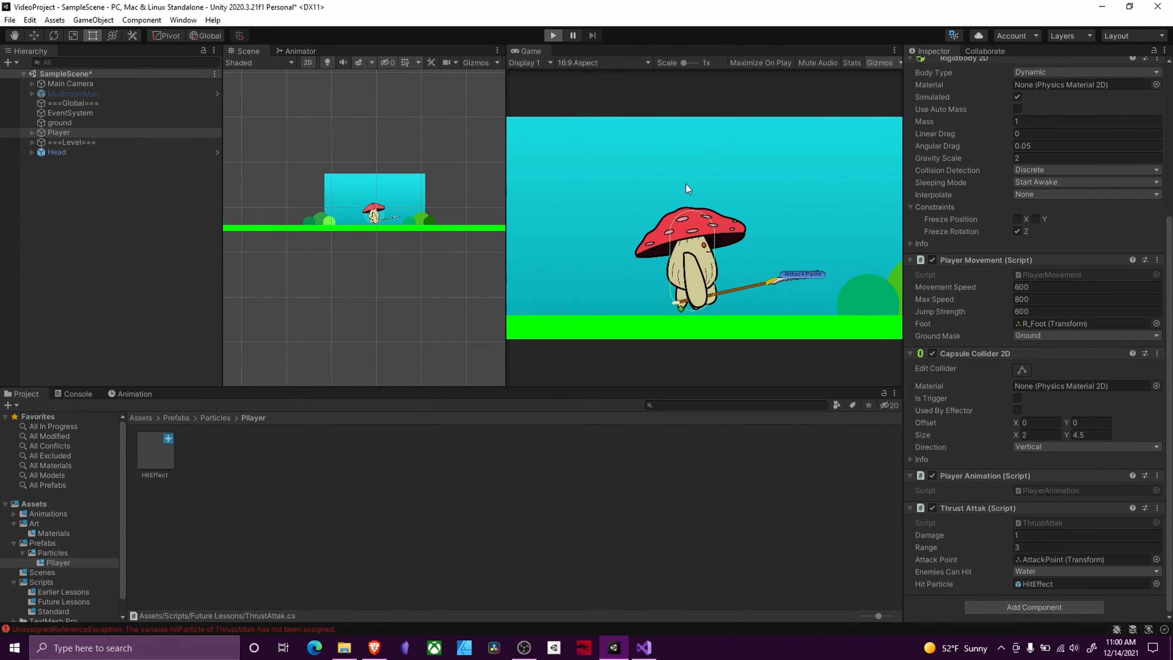
click(768, 218)
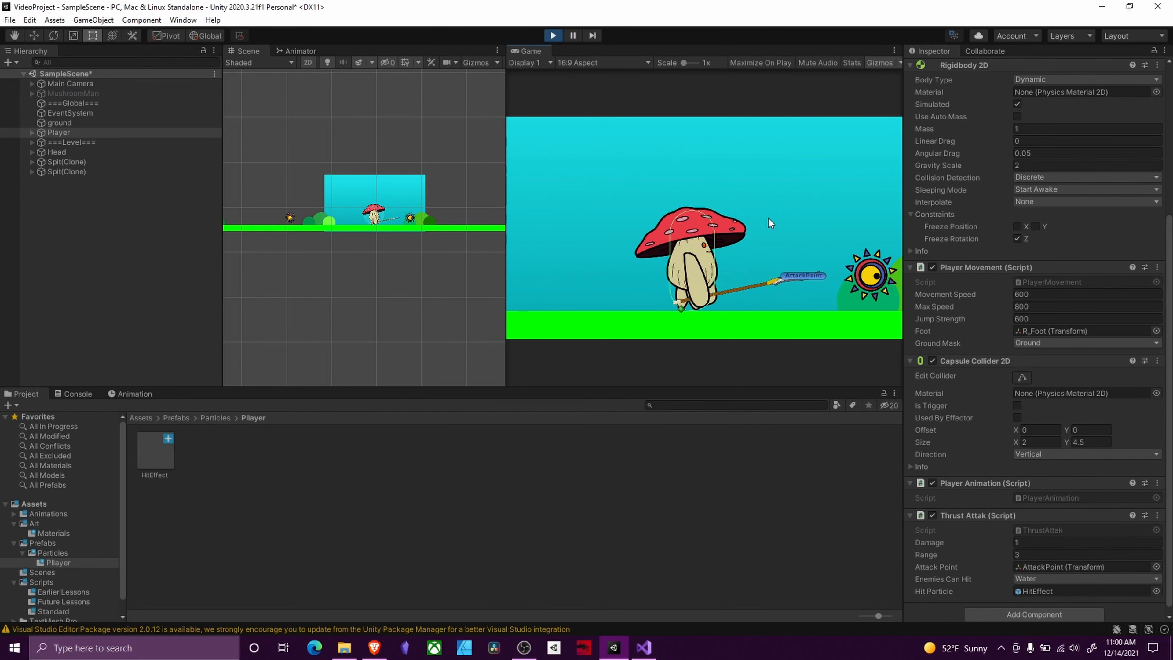
click(768, 218)
click(767, 218)
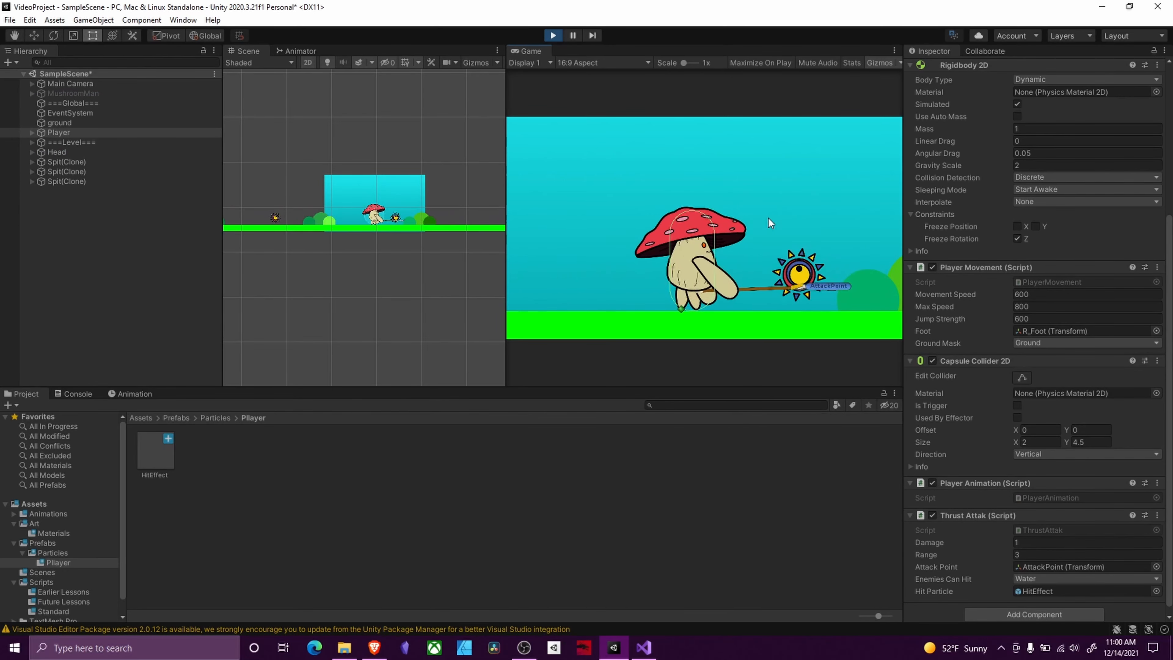
click(768, 218)
click(768, 218)
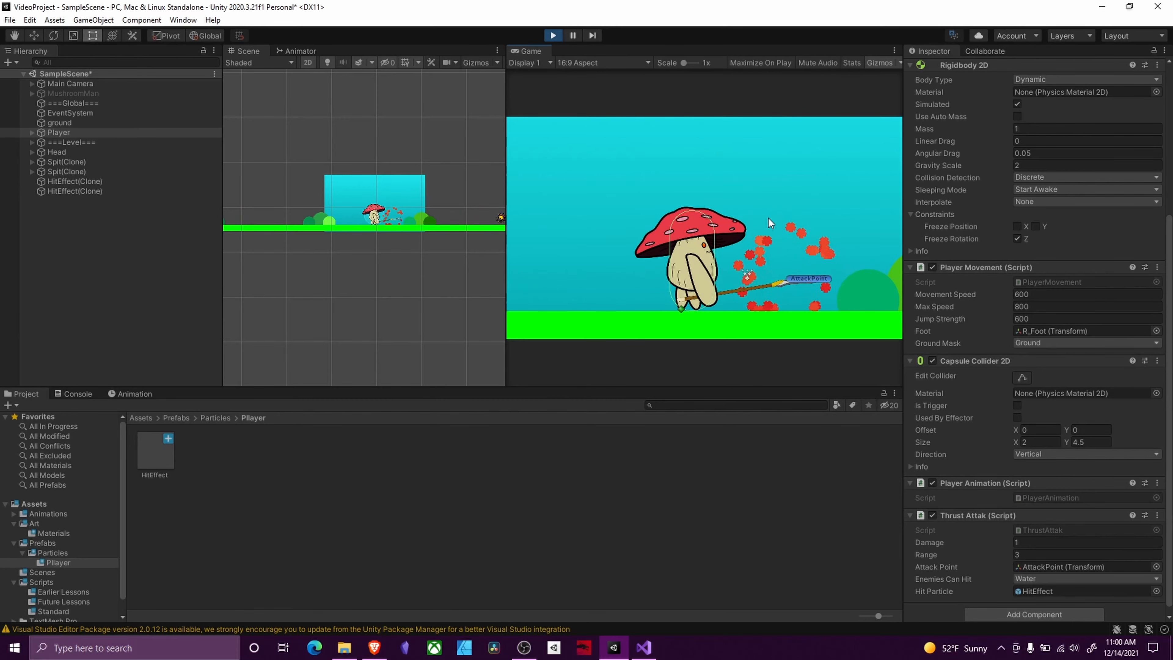
click(767, 218)
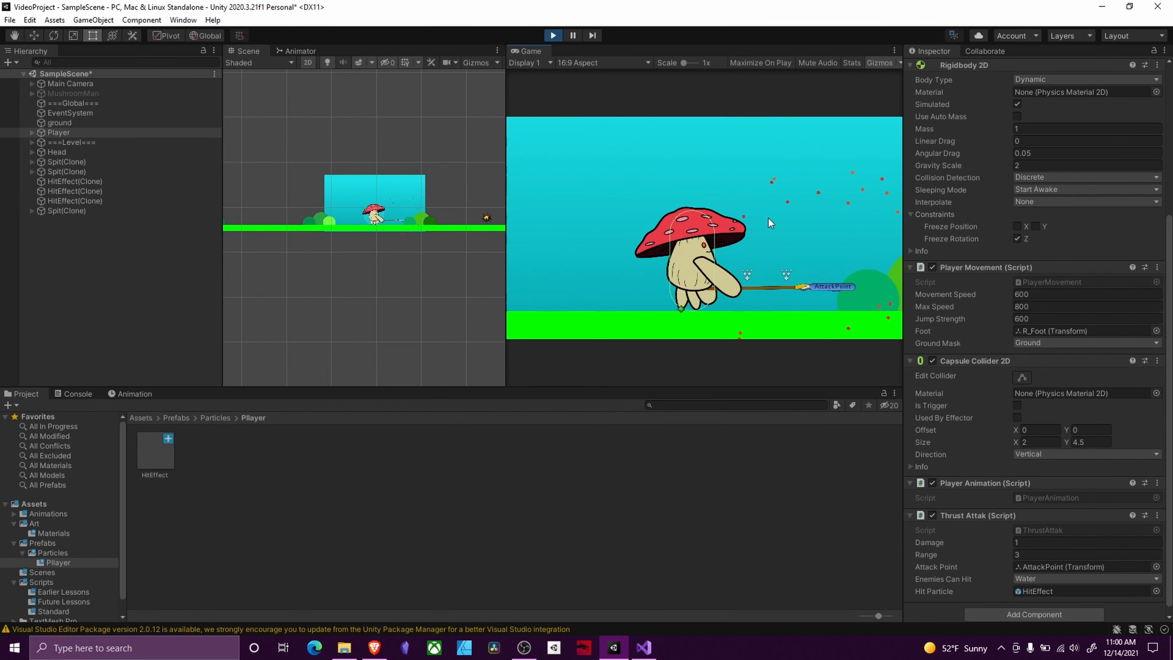
click(767, 218)
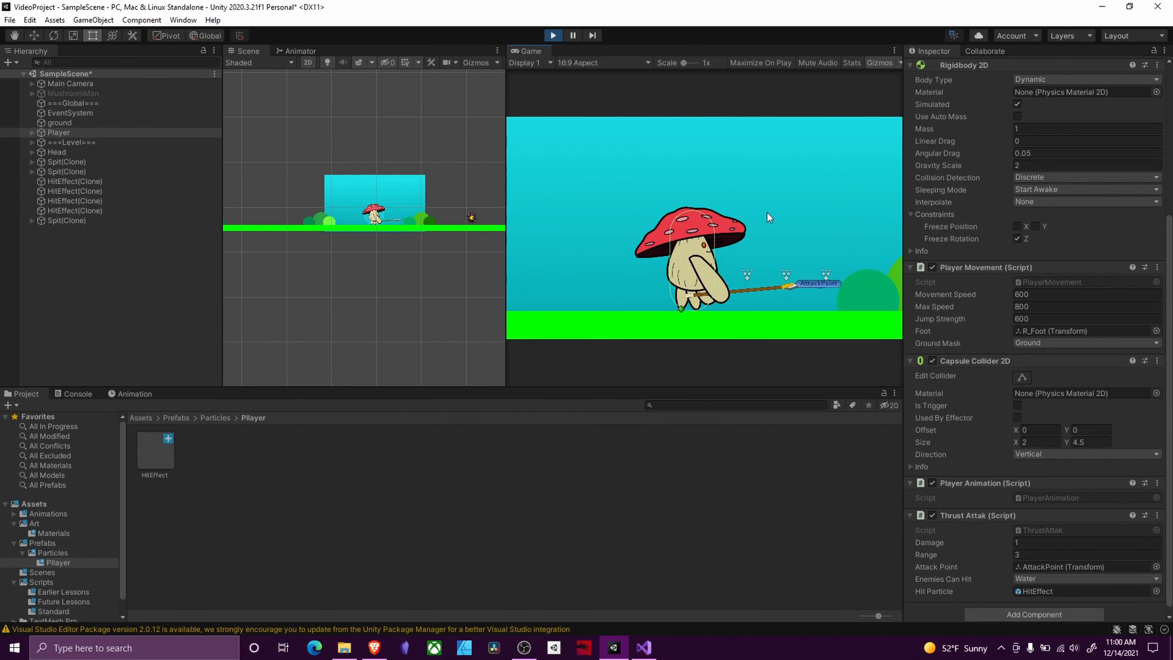
click(766, 213)
click(766, 212)
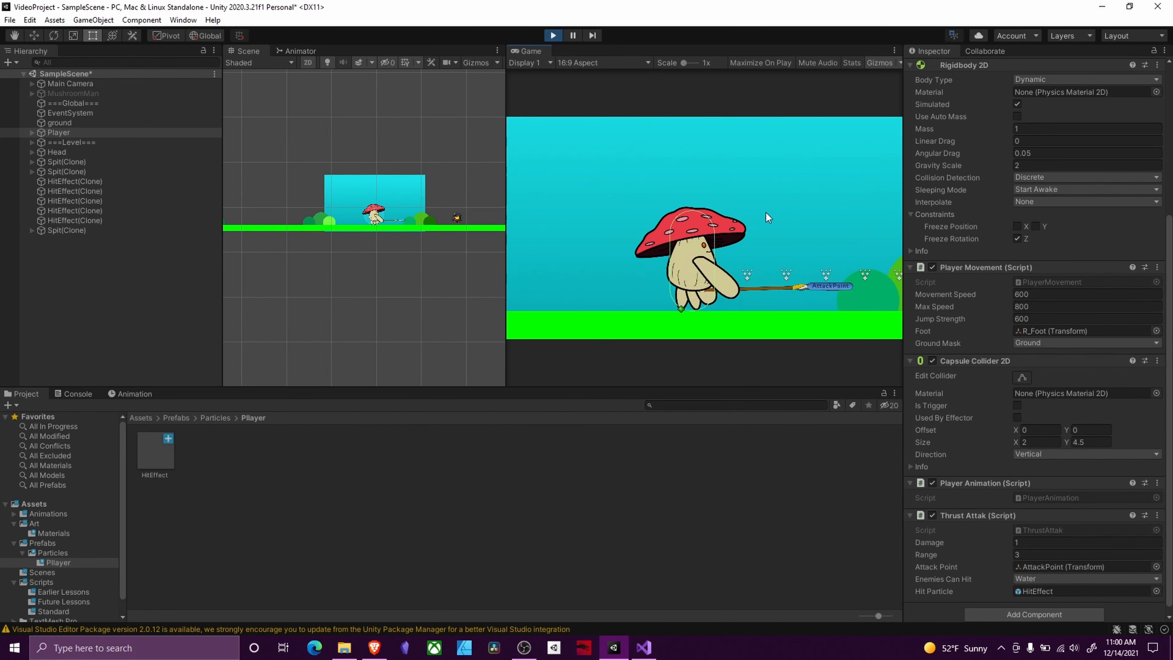
click(765, 212)
click(766, 213)
click(773, 210)
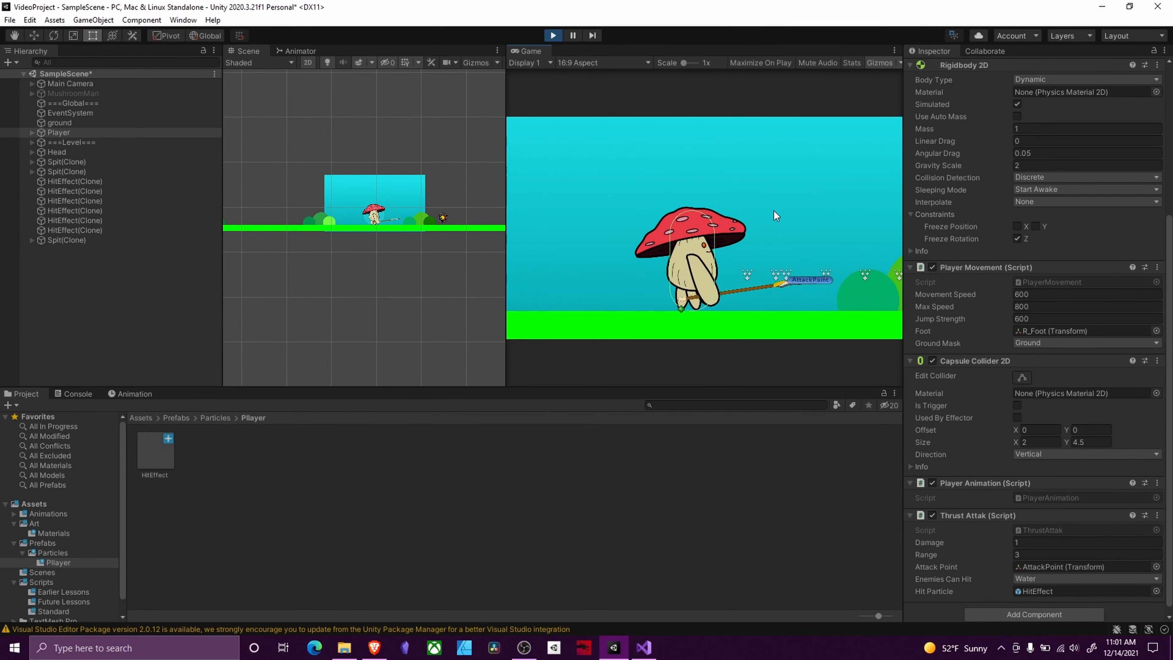
click(773, 211)
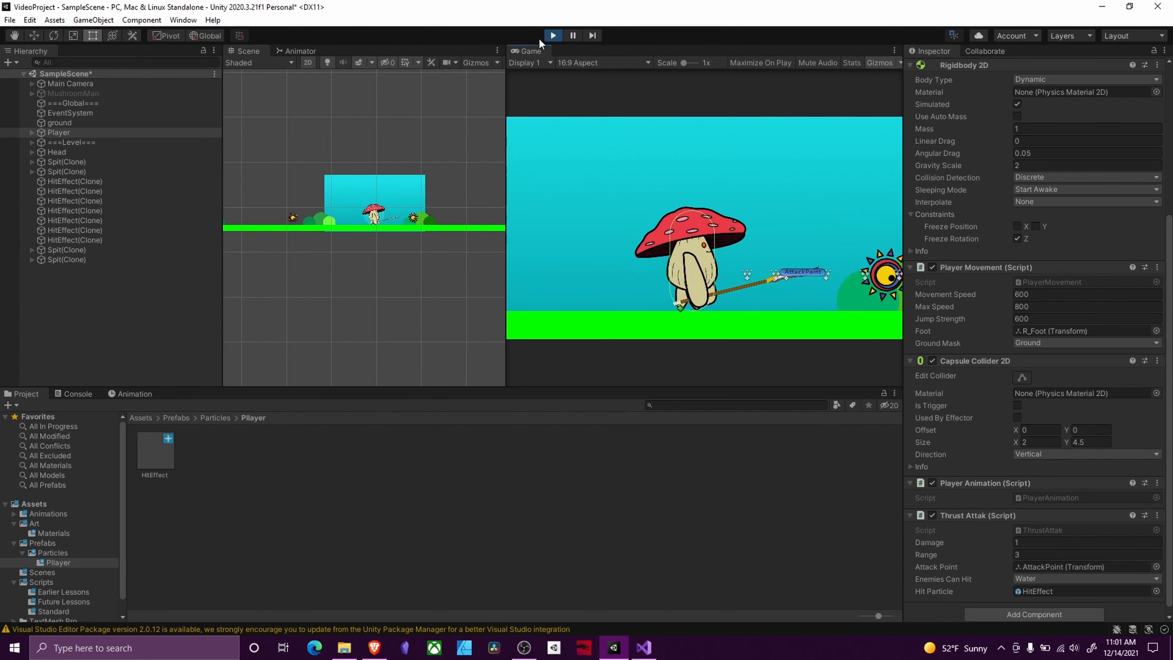
click(552, 35)
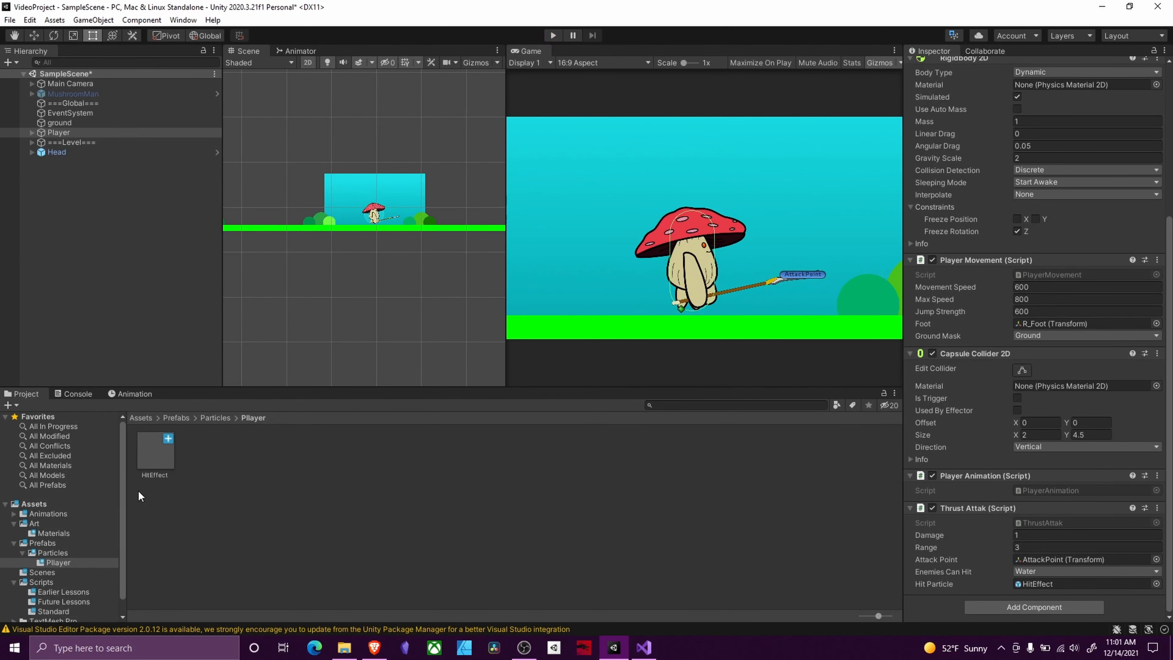
Step: Open the HitEffect prefab and set its two Start Color values to yellow-green D2F334 and blue 2B21E0
double_click(151, 453)
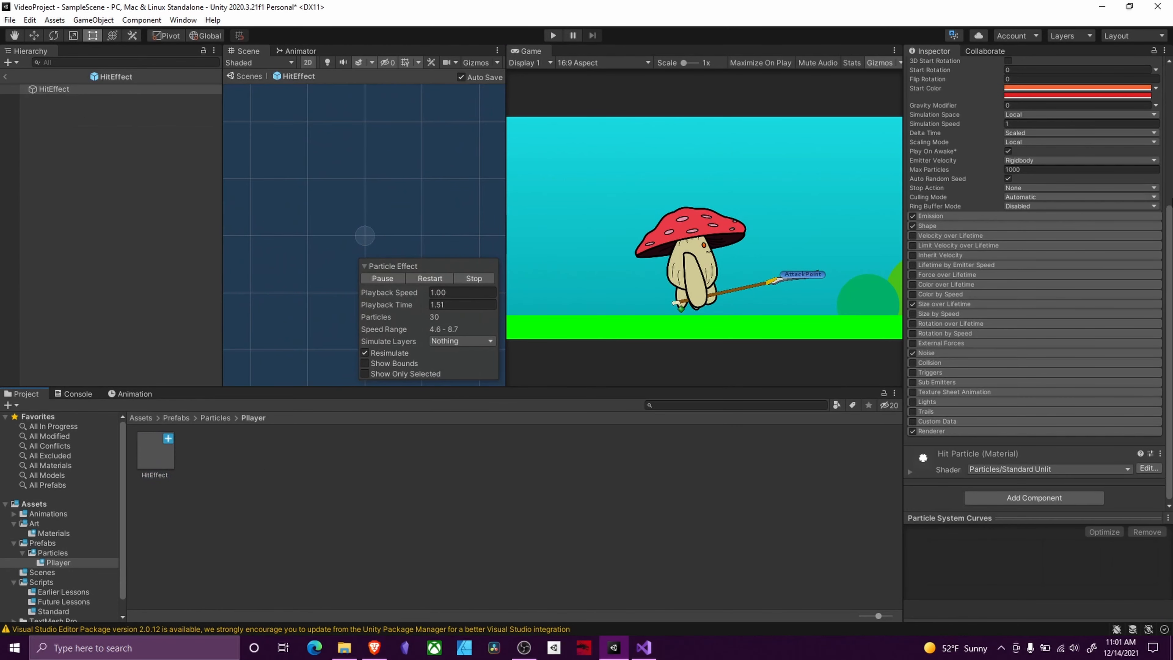
click(1086, 88)
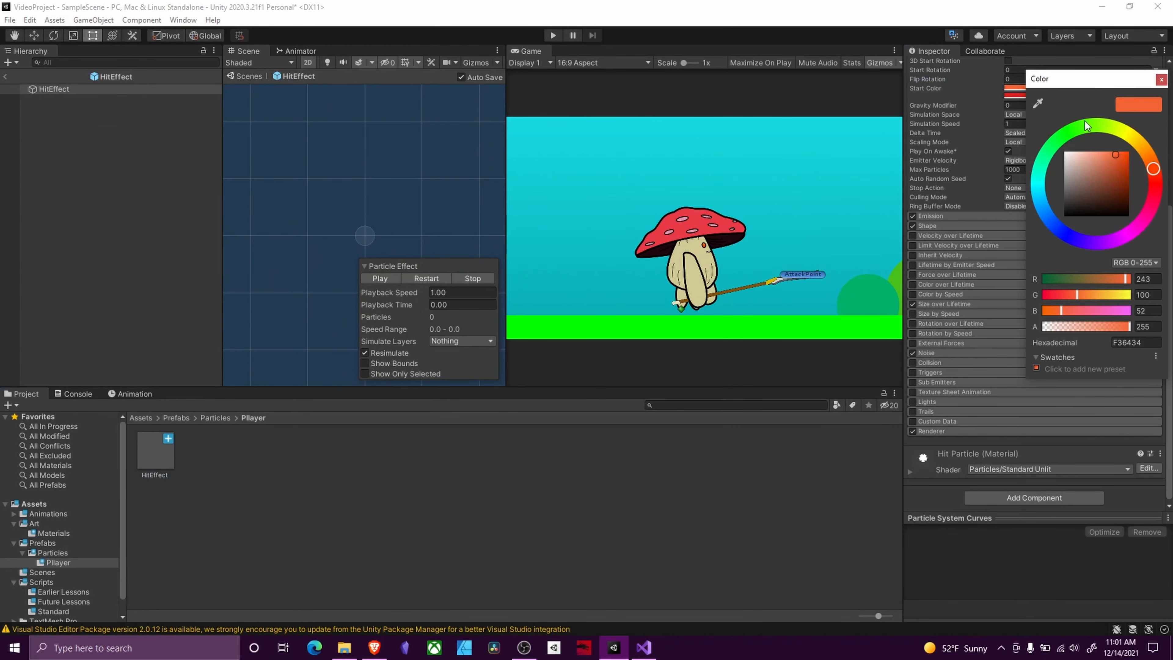
drag(1087, 128, 1117, 127)
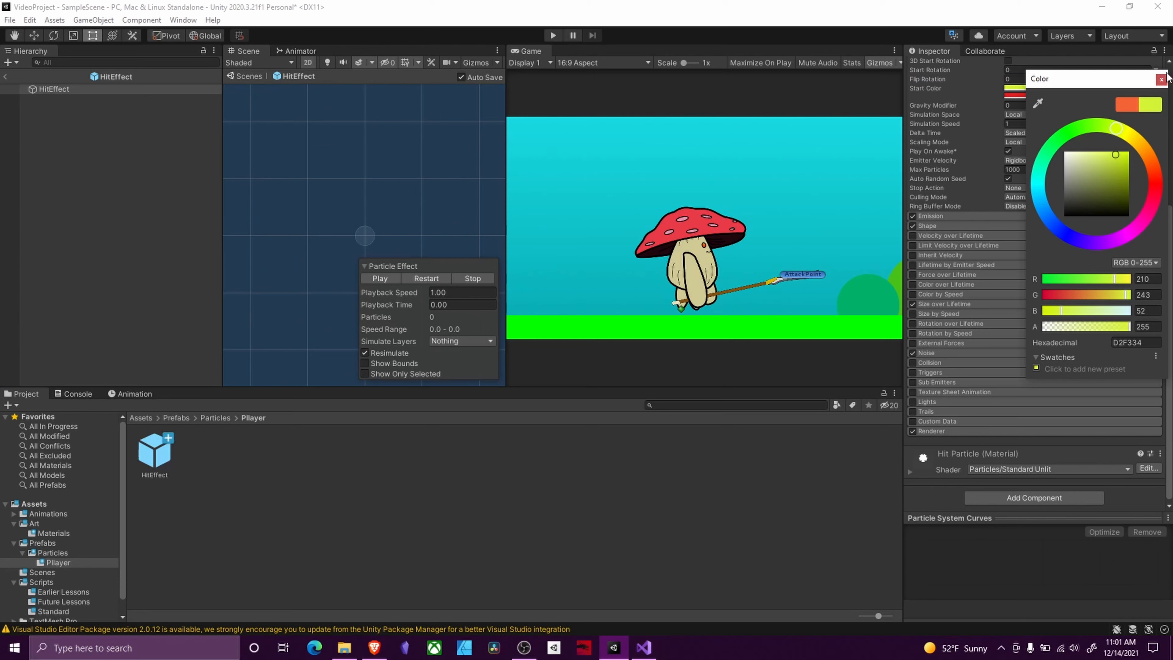
click(1160, 79)
click(1051, 96)
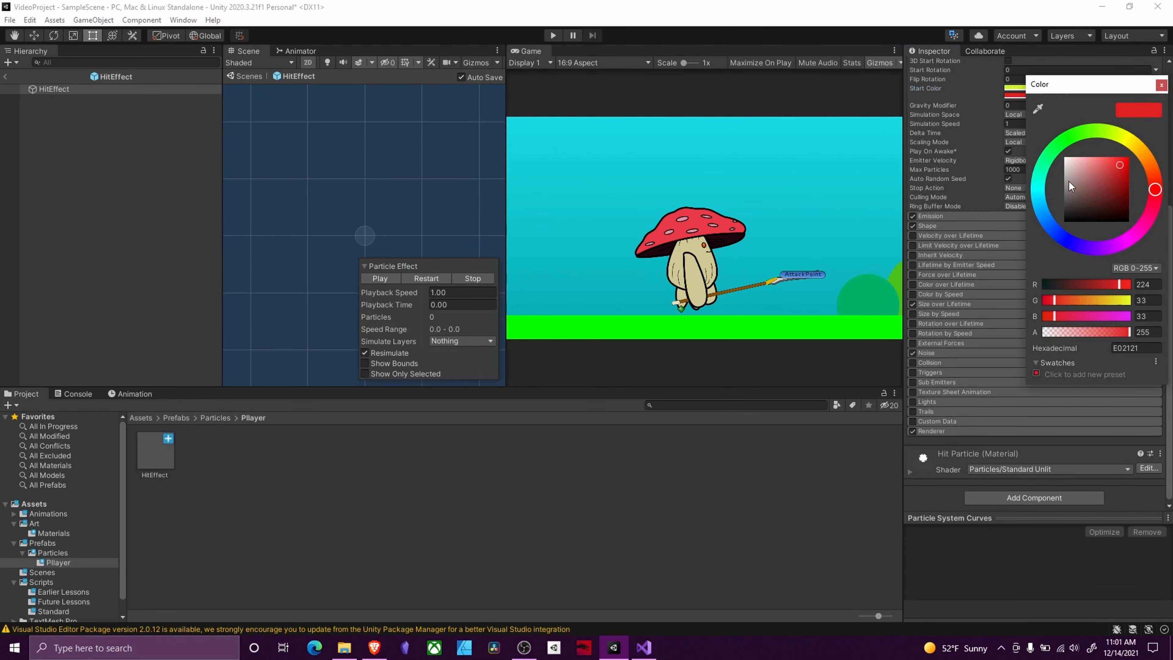
drag(1057, 234, 1070, 241)
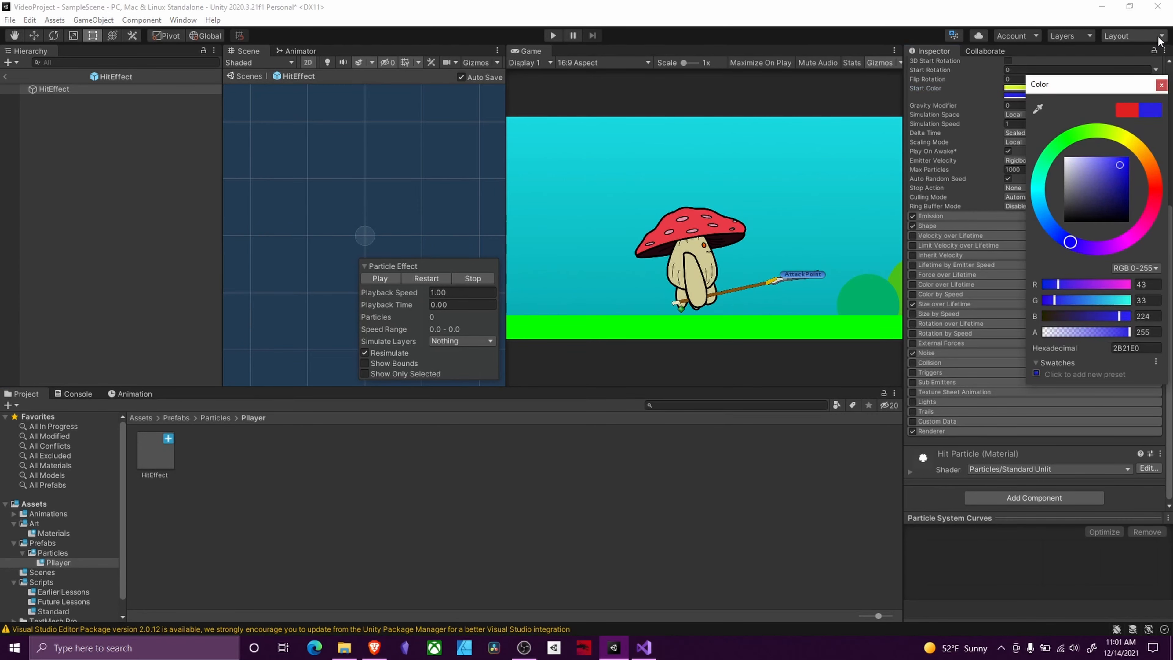
click(1160, 85)
Step: Run the game to test the recoloured hit effect on an enemy, and stop the game
click(554, 36)
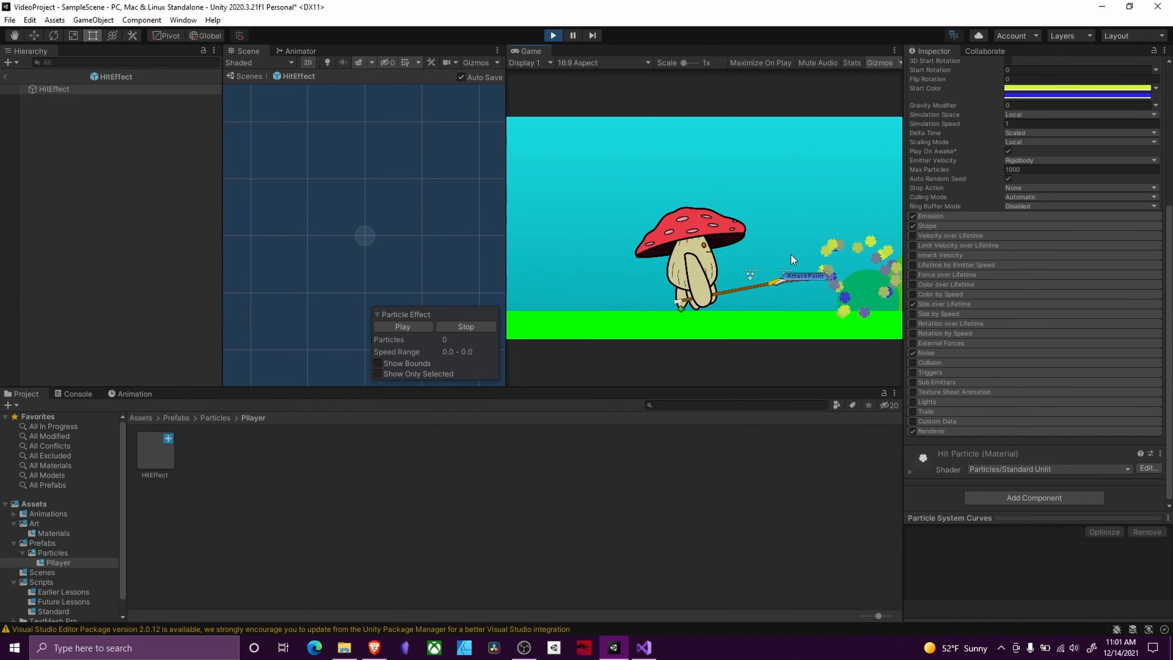
click(554, 35)
click(694, 473)
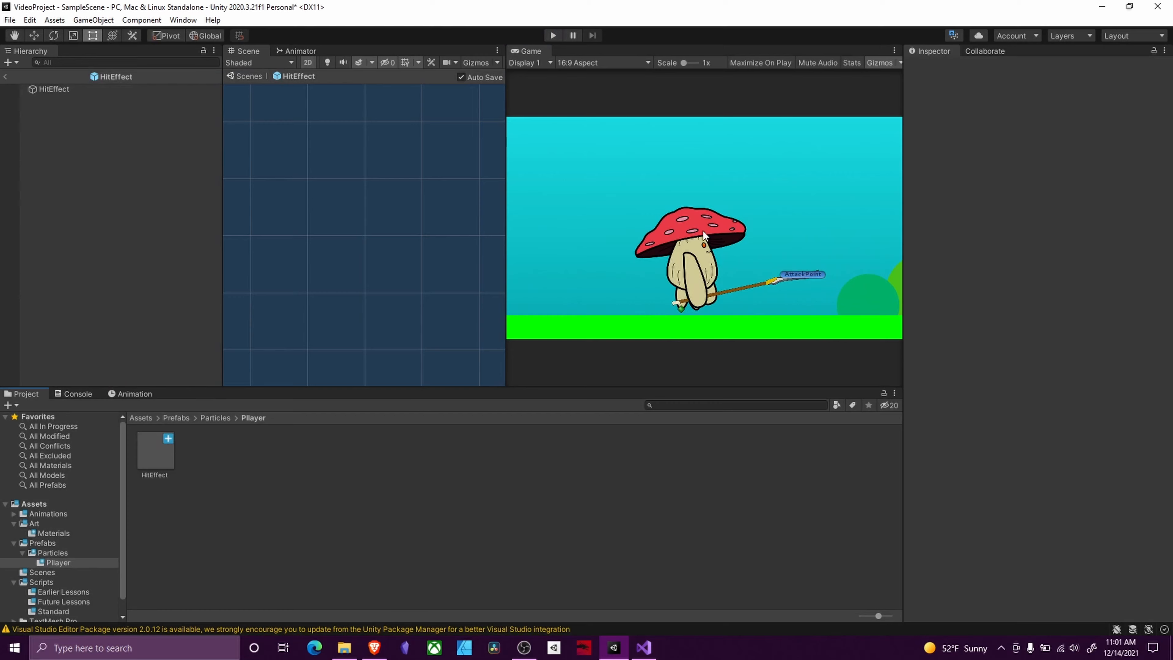
Step: Close the HitEffect prefab and return to SampleScene
click(5, 76)
scroll(378, 218, up, 2)
scroll(378, 217, up, 6)
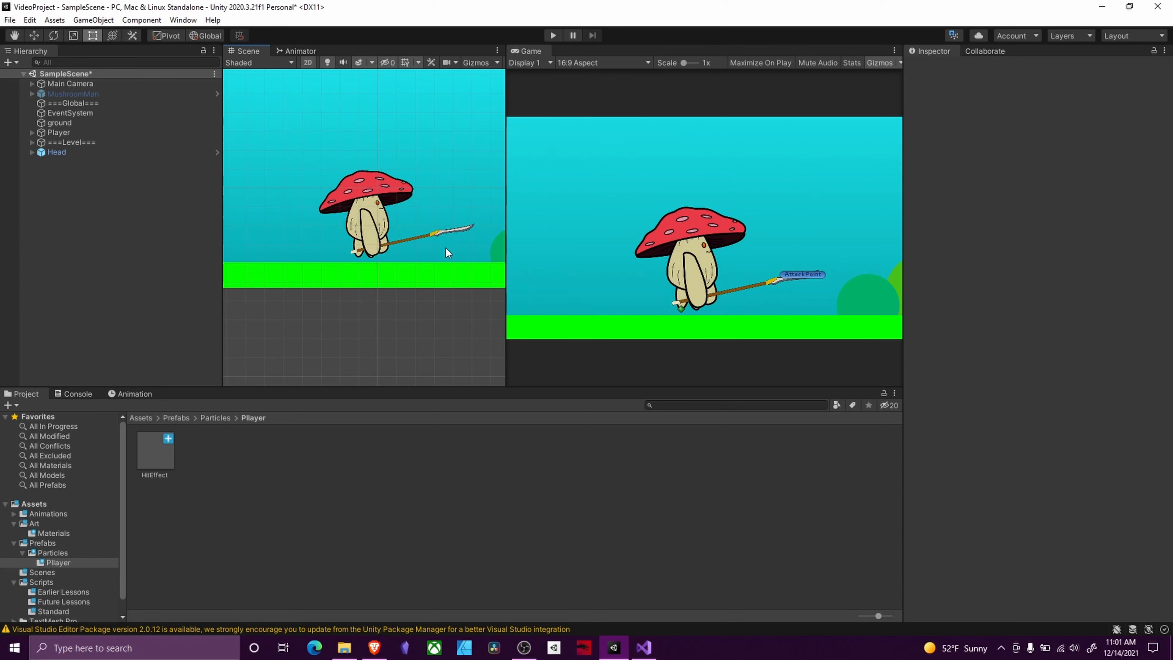
scroll(465, 251, up, 3)
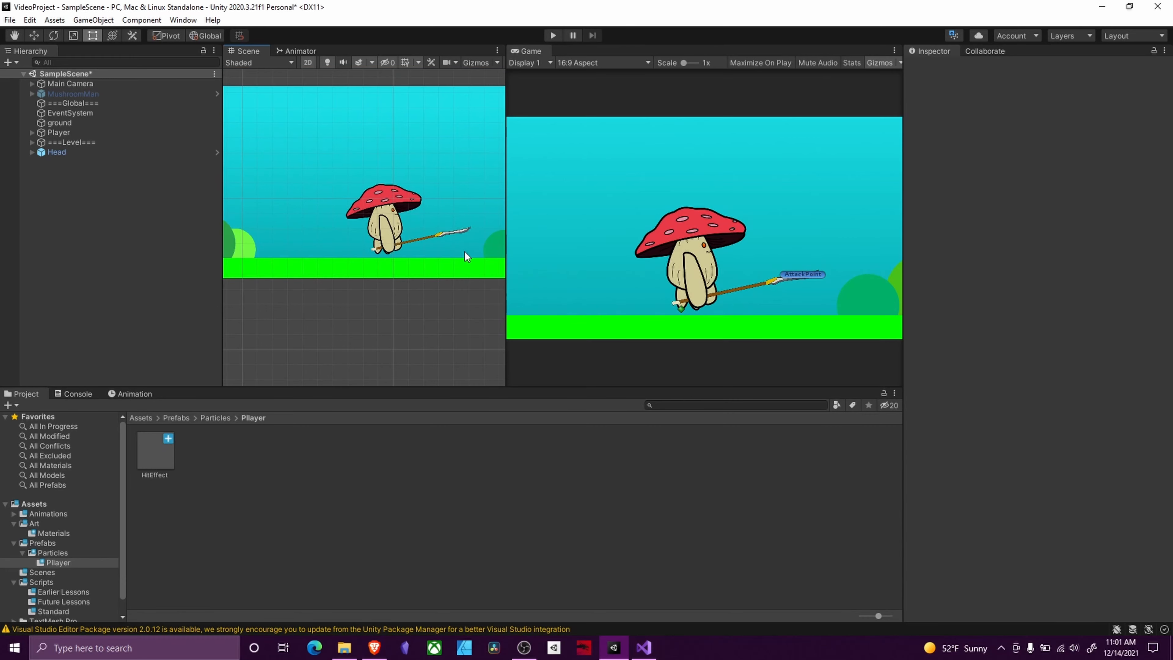
scroll(457, 233, down, 4)
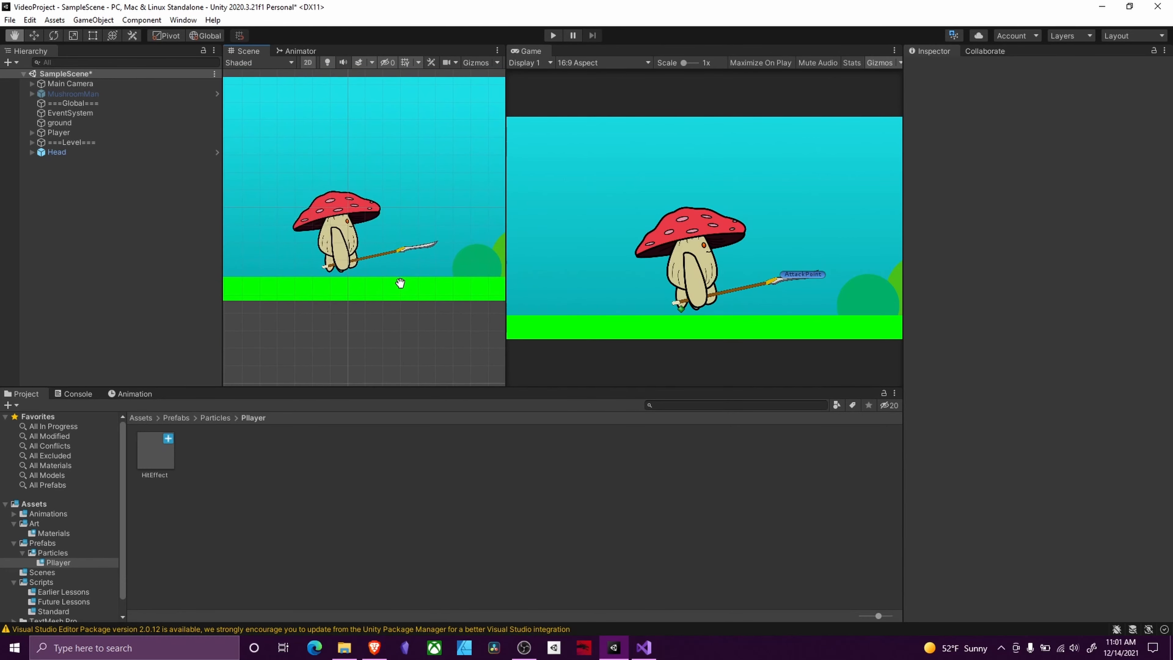